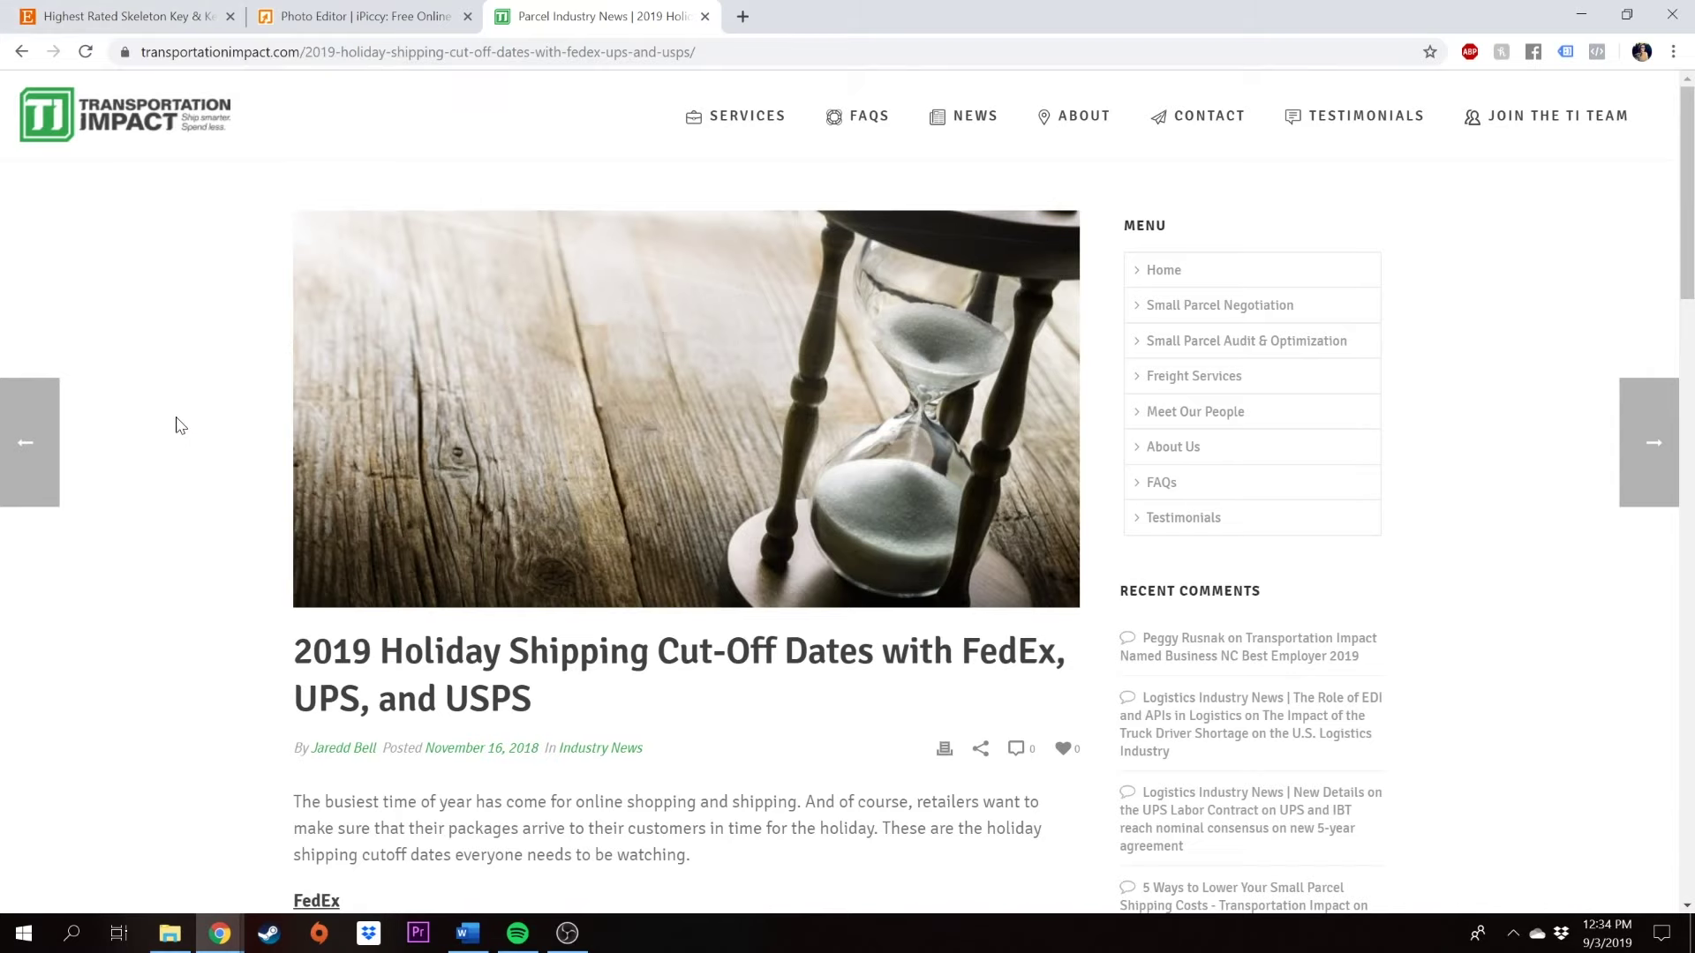
- Review the carrier cut-off dates: UPS December 14–21 and USPS December 14–22
scroll(171, 421, down, 3)
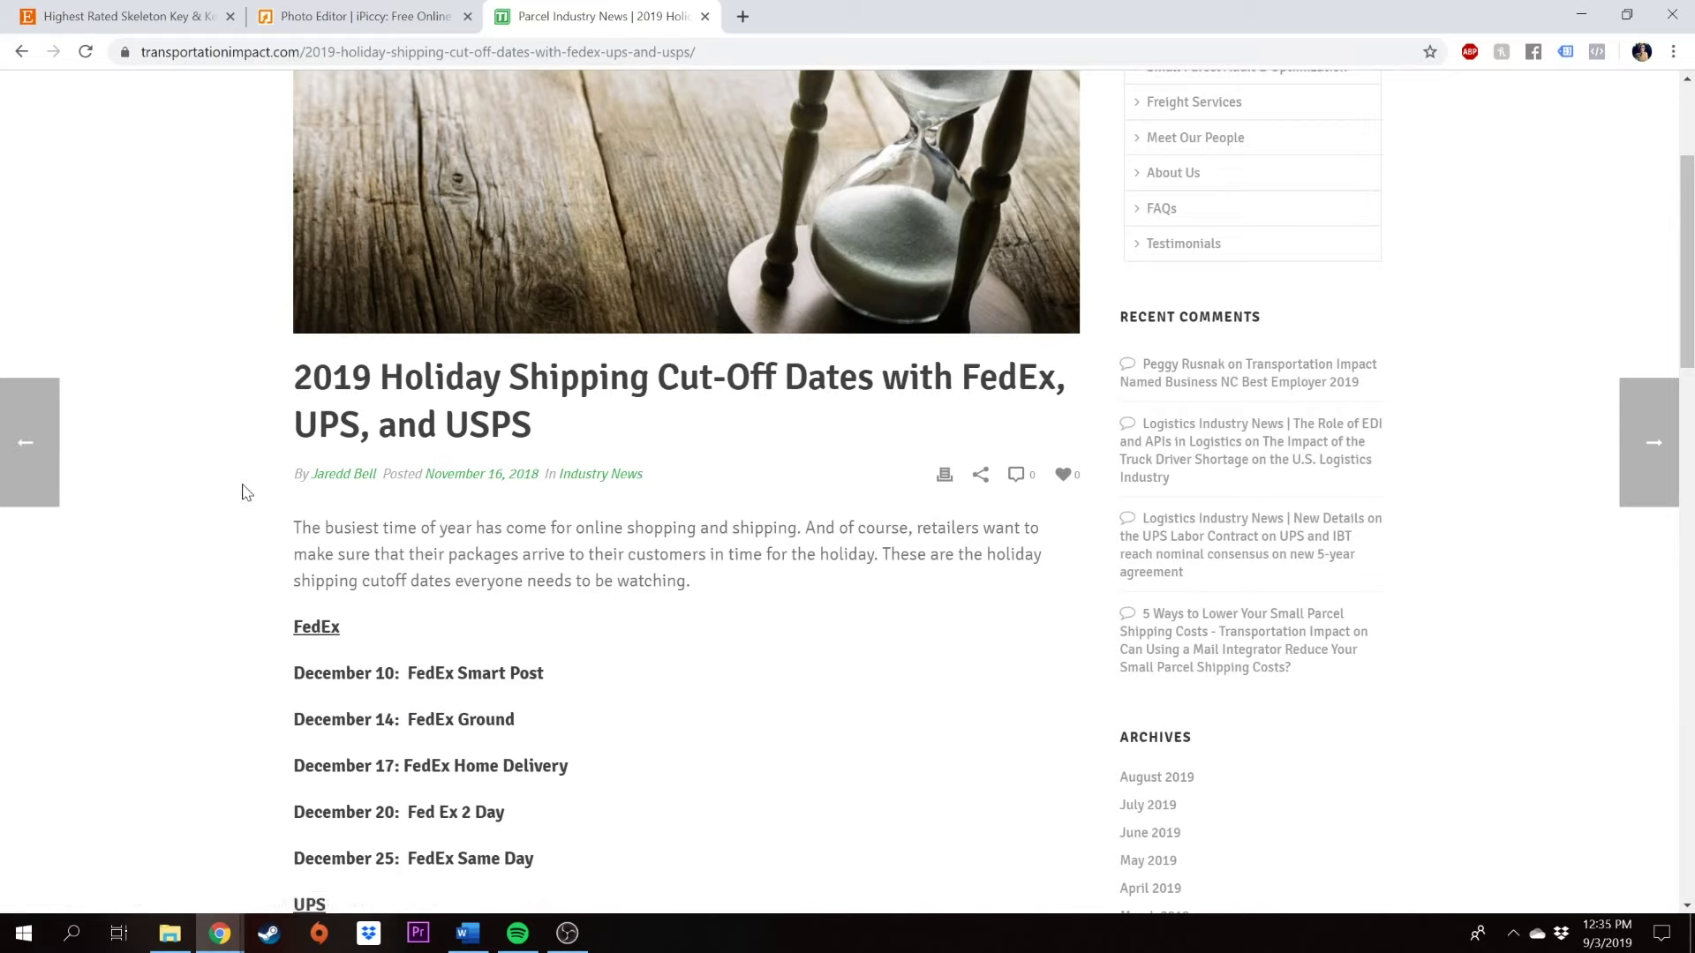
scroll(155, 612, down, 8)
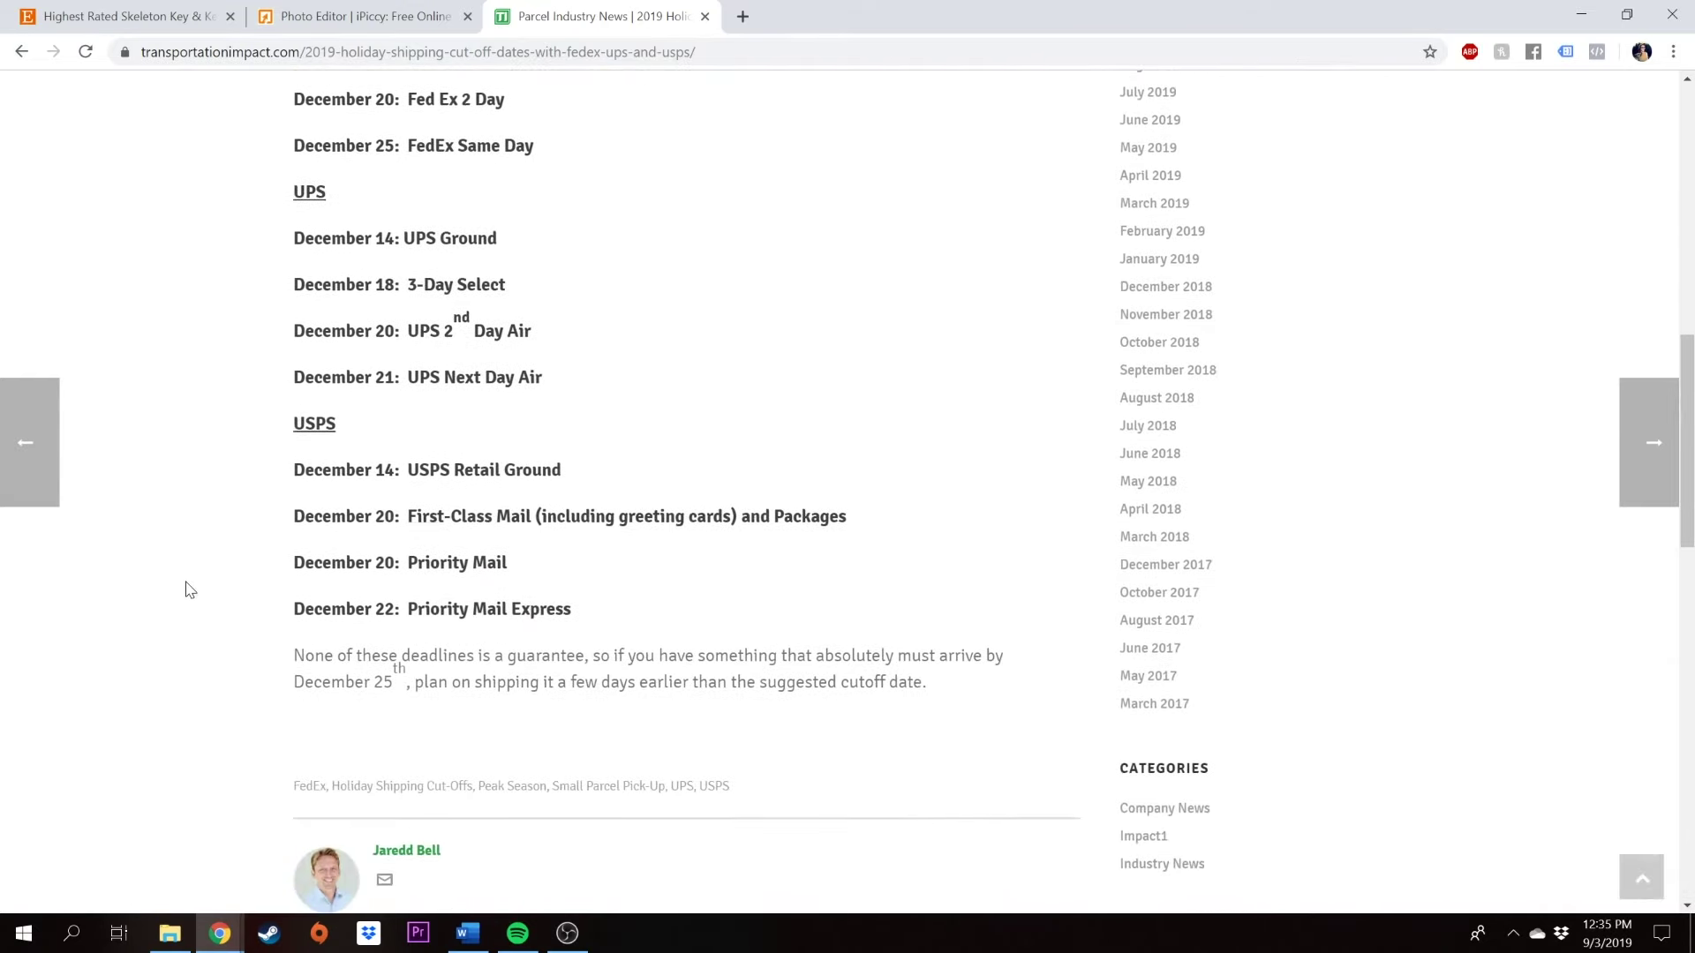
scroll(203, 553, up, 8)
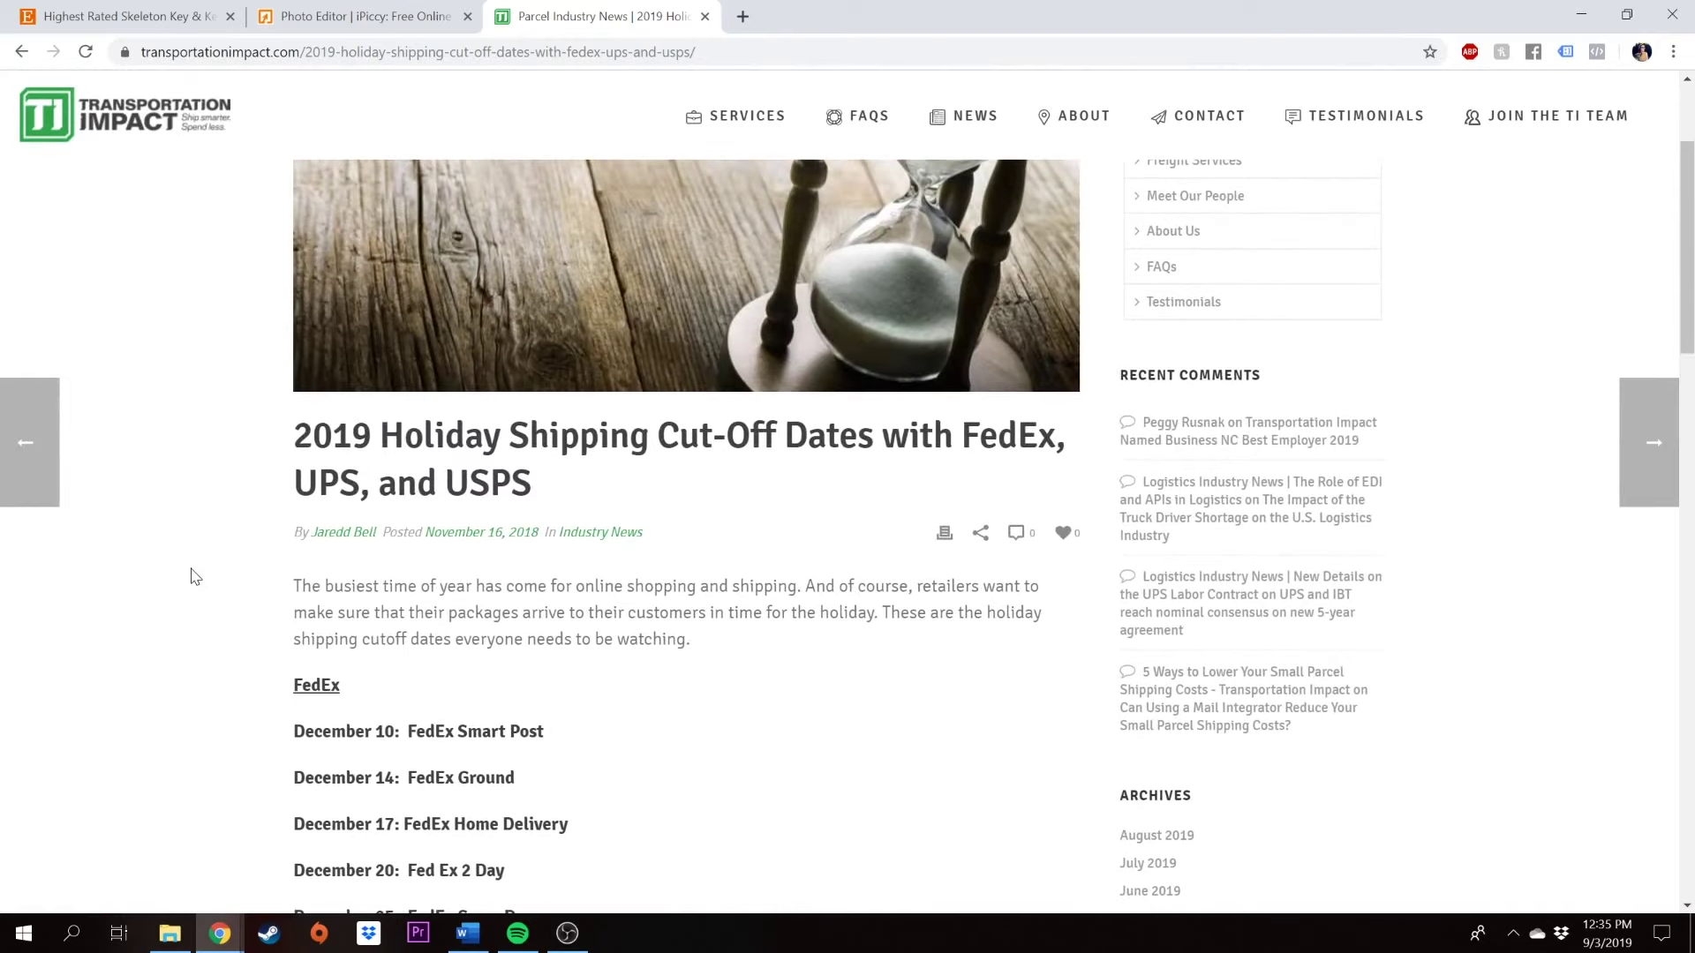
scroll(195, 577, down, 9)
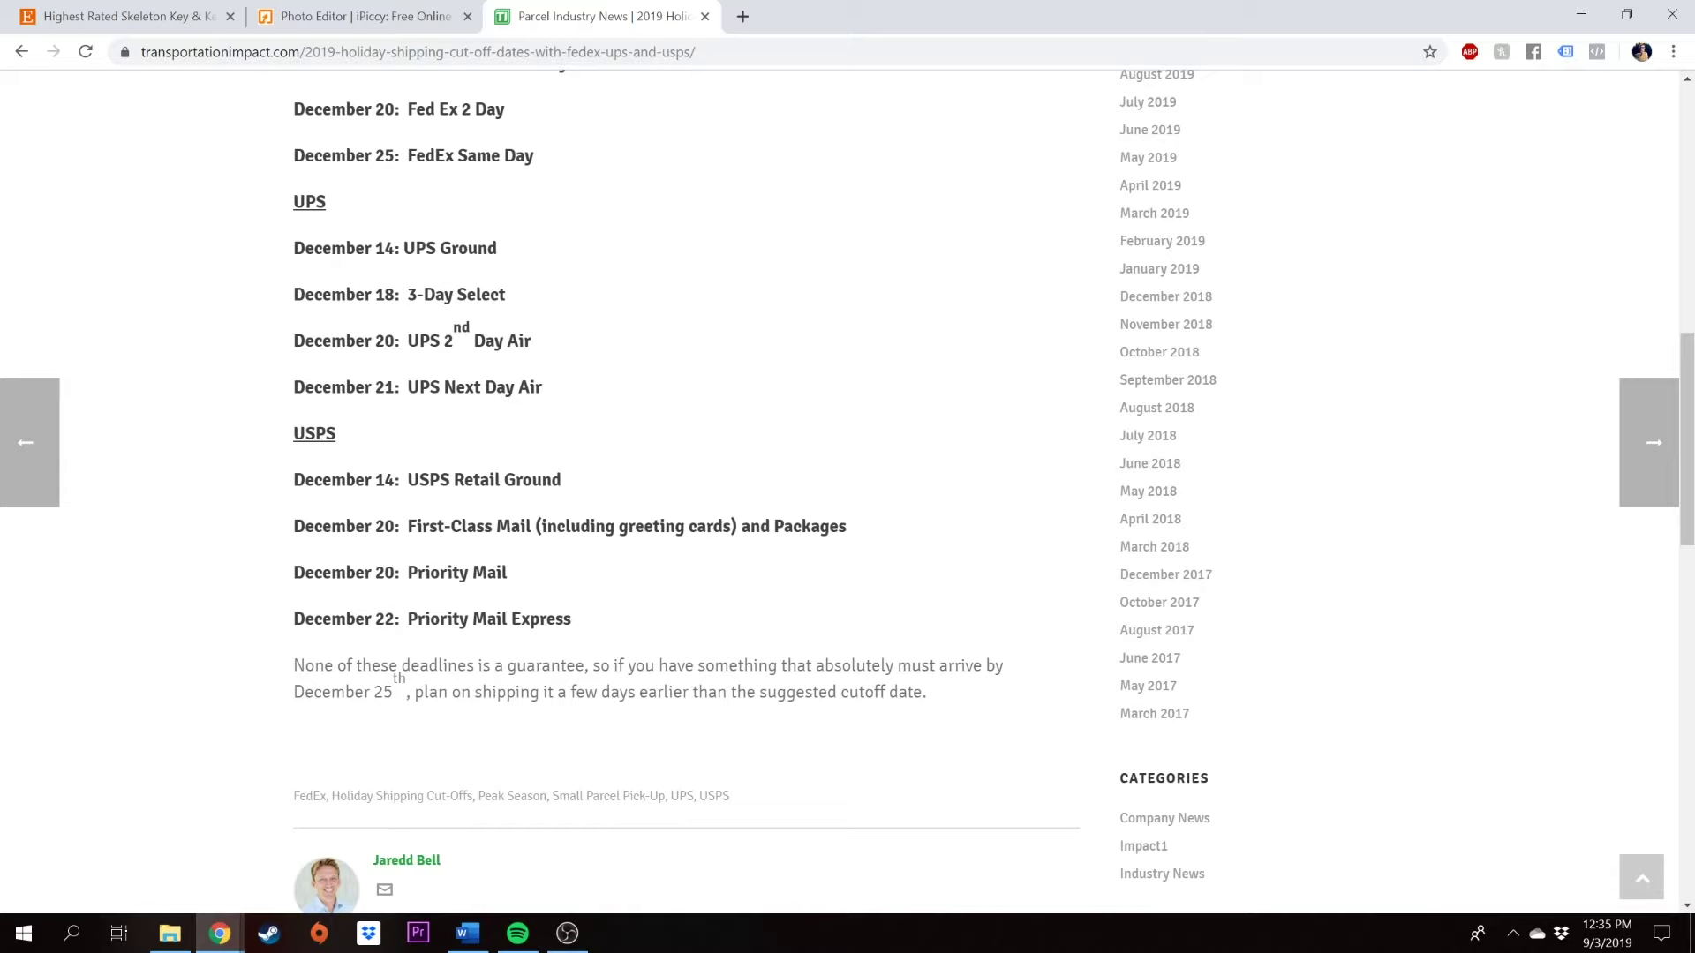
drag(365, 479, 446, 572)
click(407, 460)
scroll(407, 460, up, 3)
scroll(317, 530, down, 5)
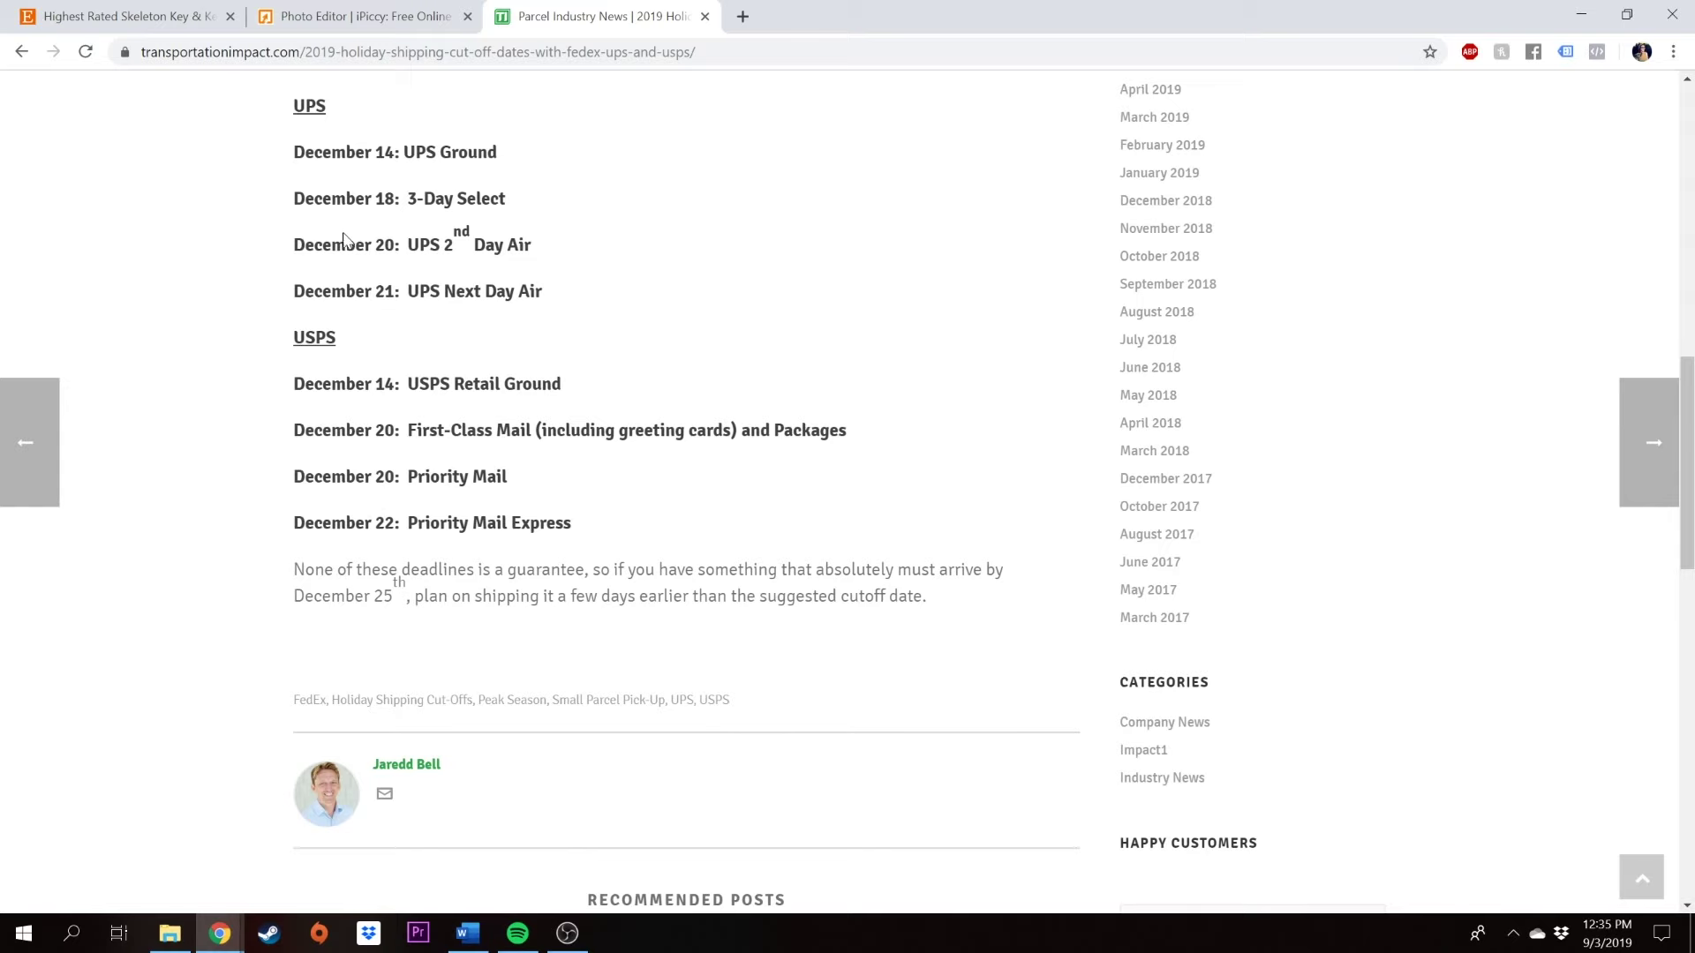
- View the GET IT BEFORE DEC 25TH graphic in iPiccy, then return to the Etsy shop editing page
click(360, 13)
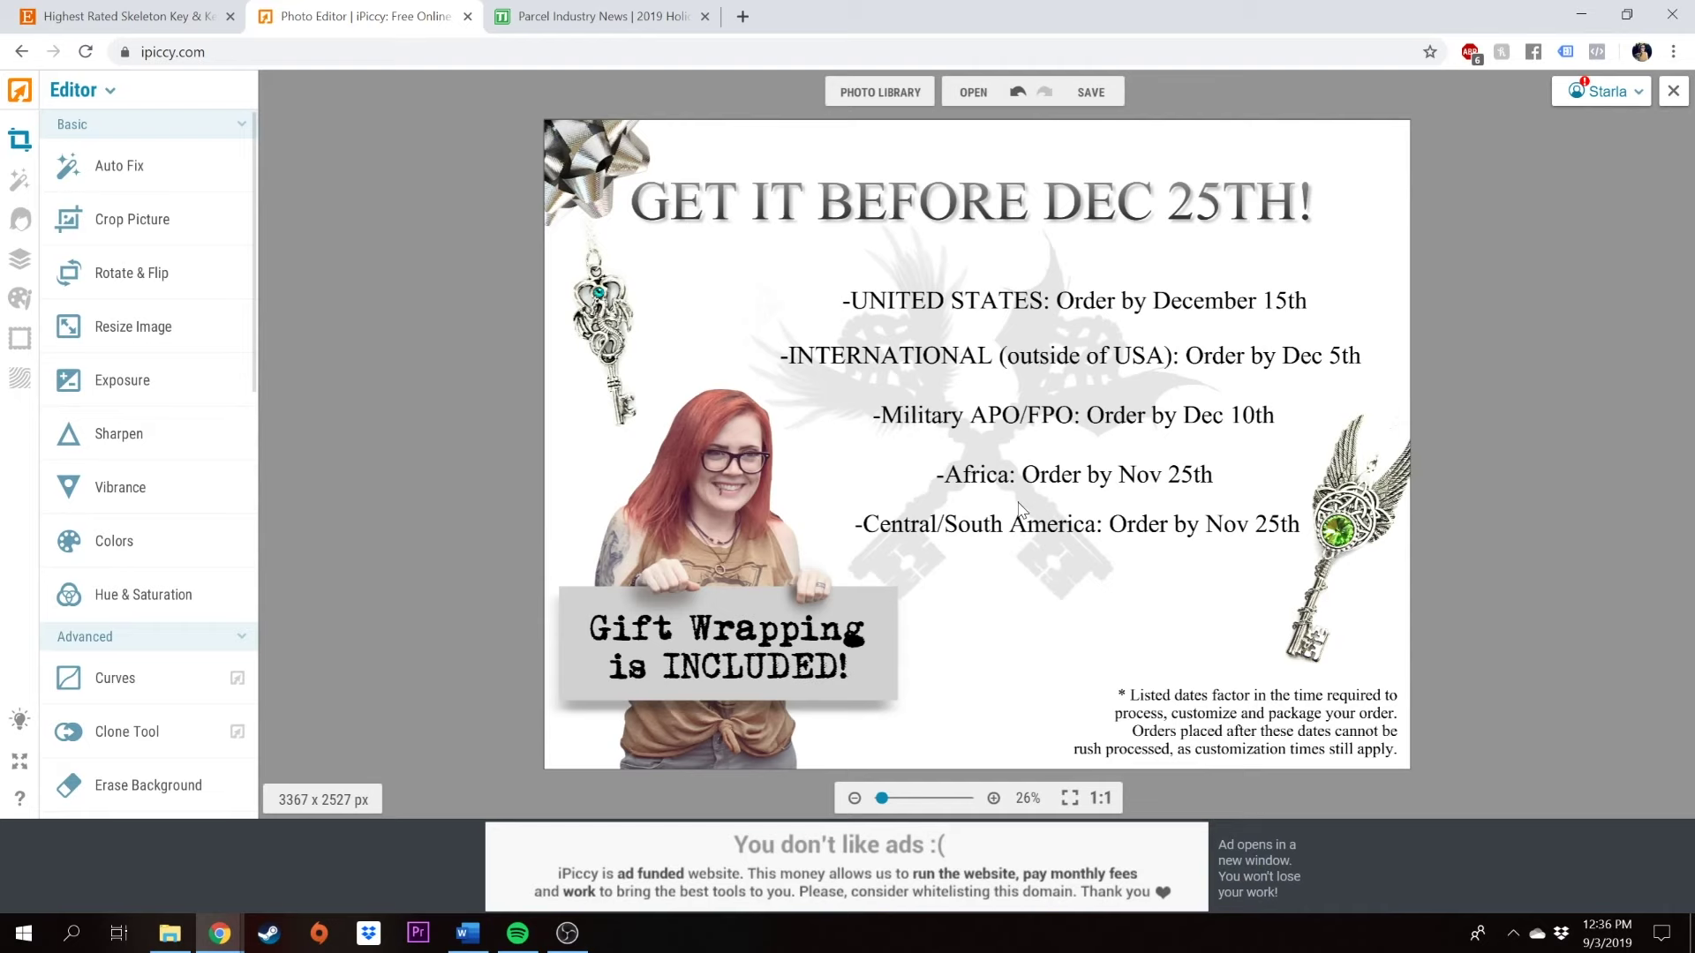
key(ctrl+shift+Tab)
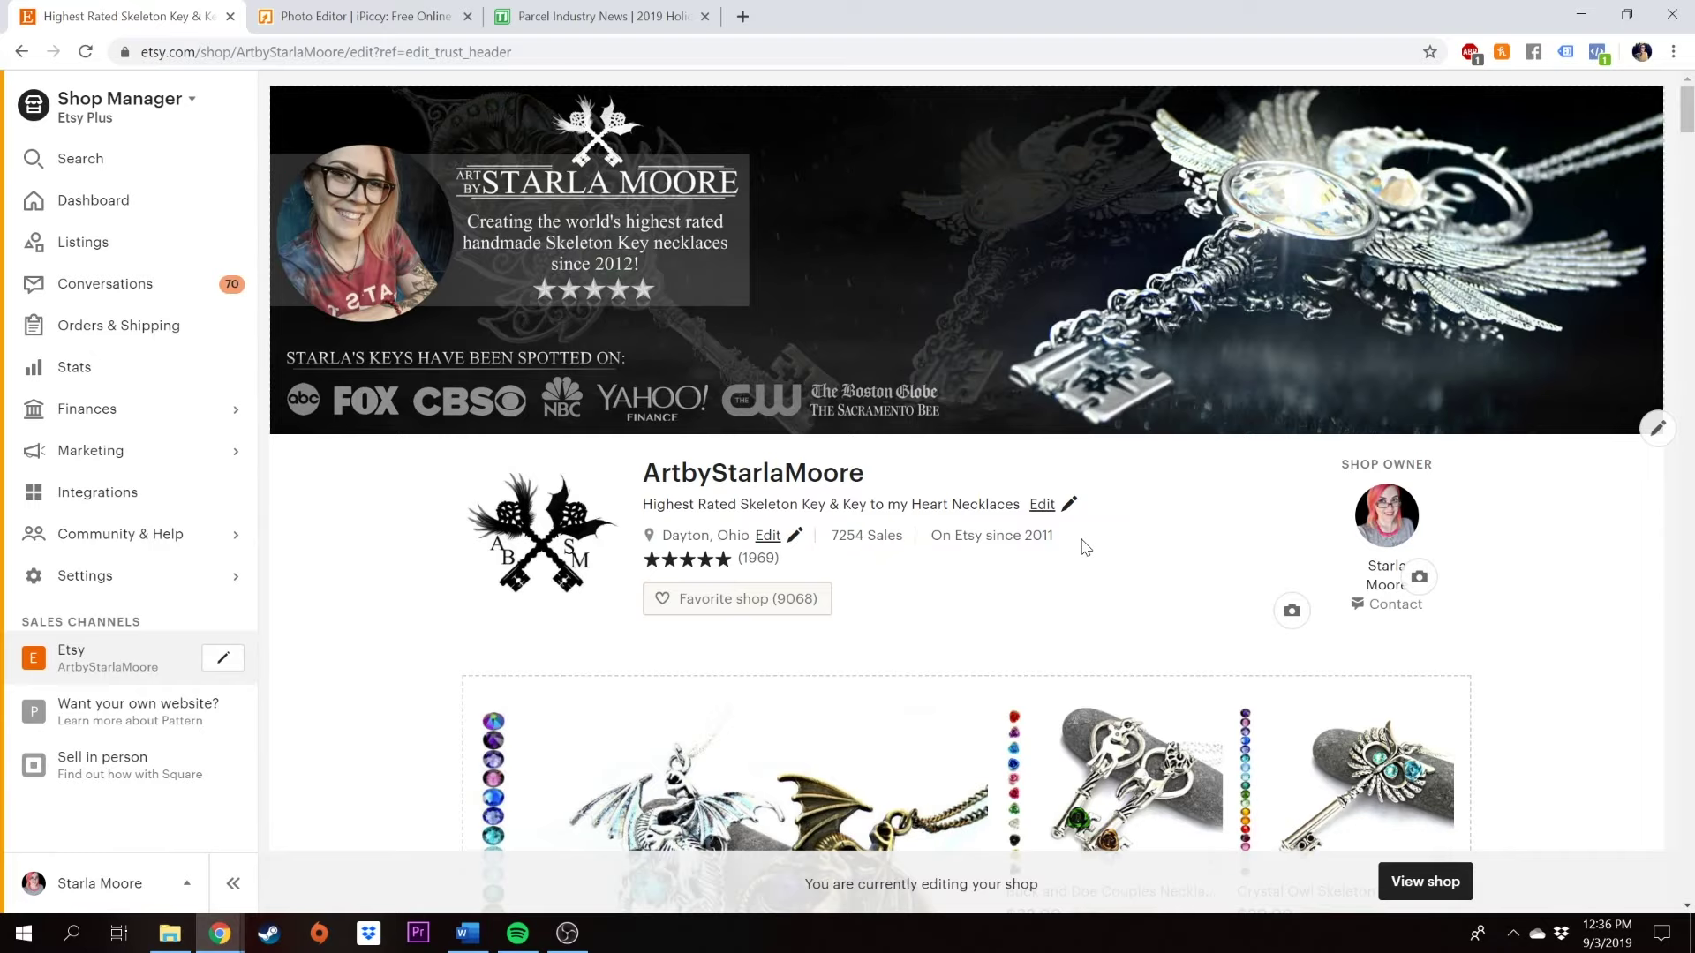
- Open the HOLIDAY SHIPPING DEADLINES - 2019 FAQ answer and select its lines from AFRICA to the end
scroll(1086, 548, down, 20)
scroll(1082, 549, down, 15)
scroll(755, 433, up, 2)
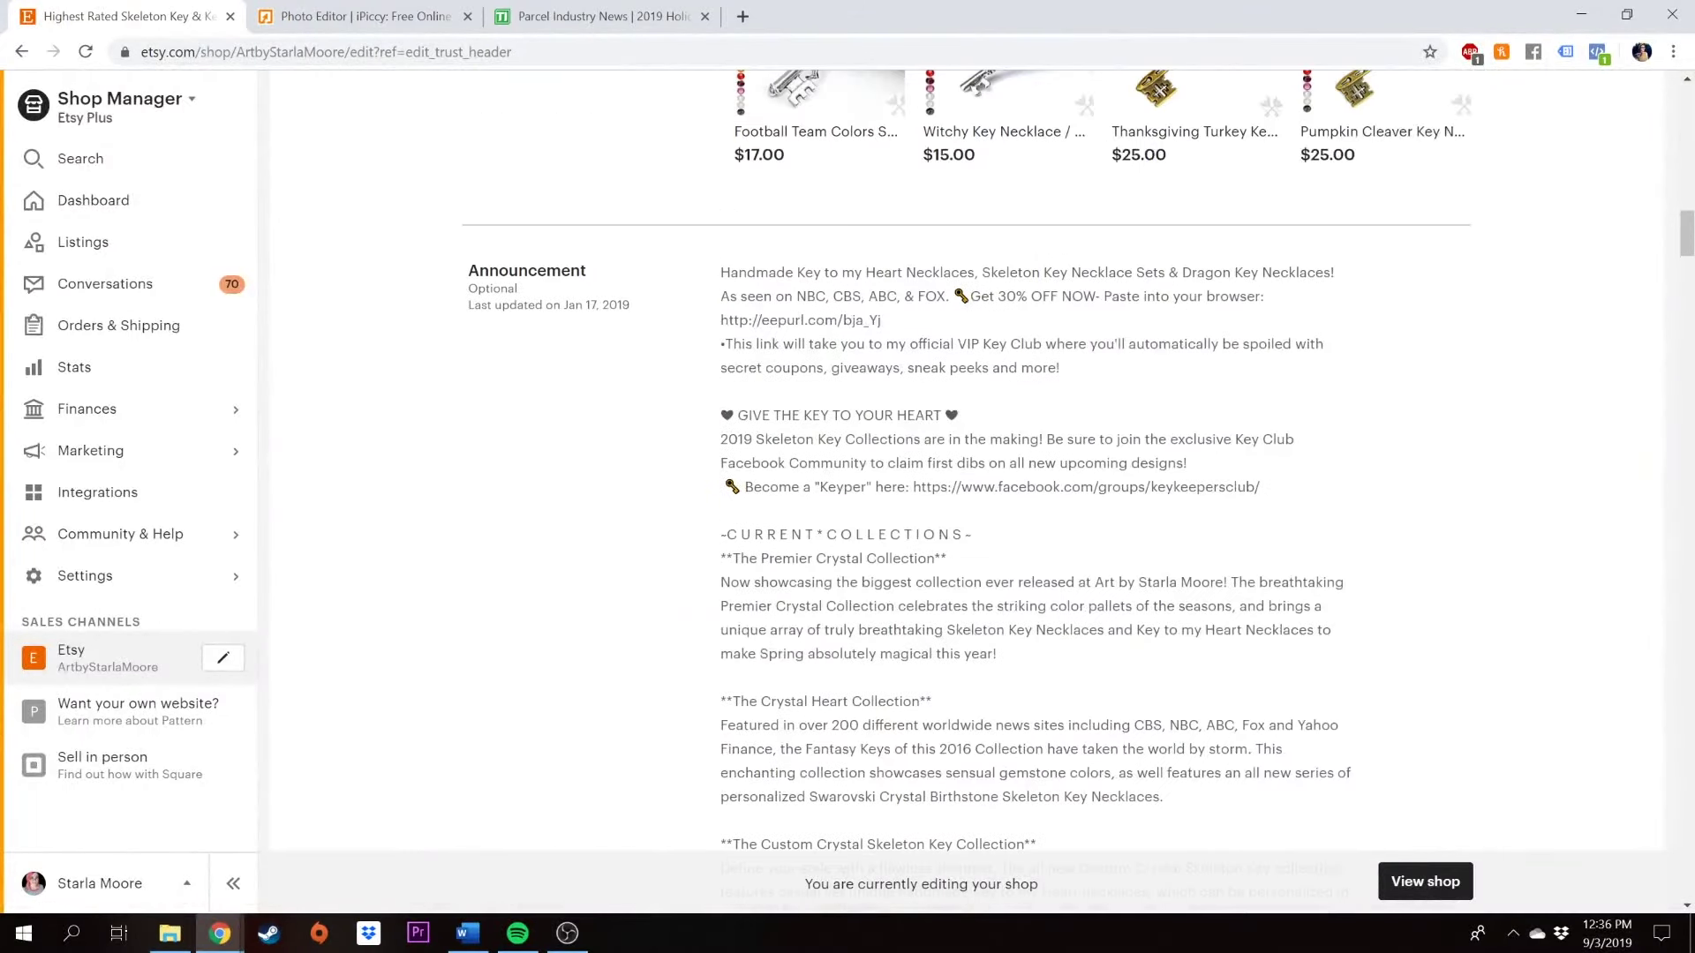
scroll(755, 432, down, 6)
scroll(902, 478, down, 20)
scroll(902, 477, down, 20)
scroll(932, 518, down, 20)
scroll(975, 539, down, 12)
scroll(541, 521, up, 3)
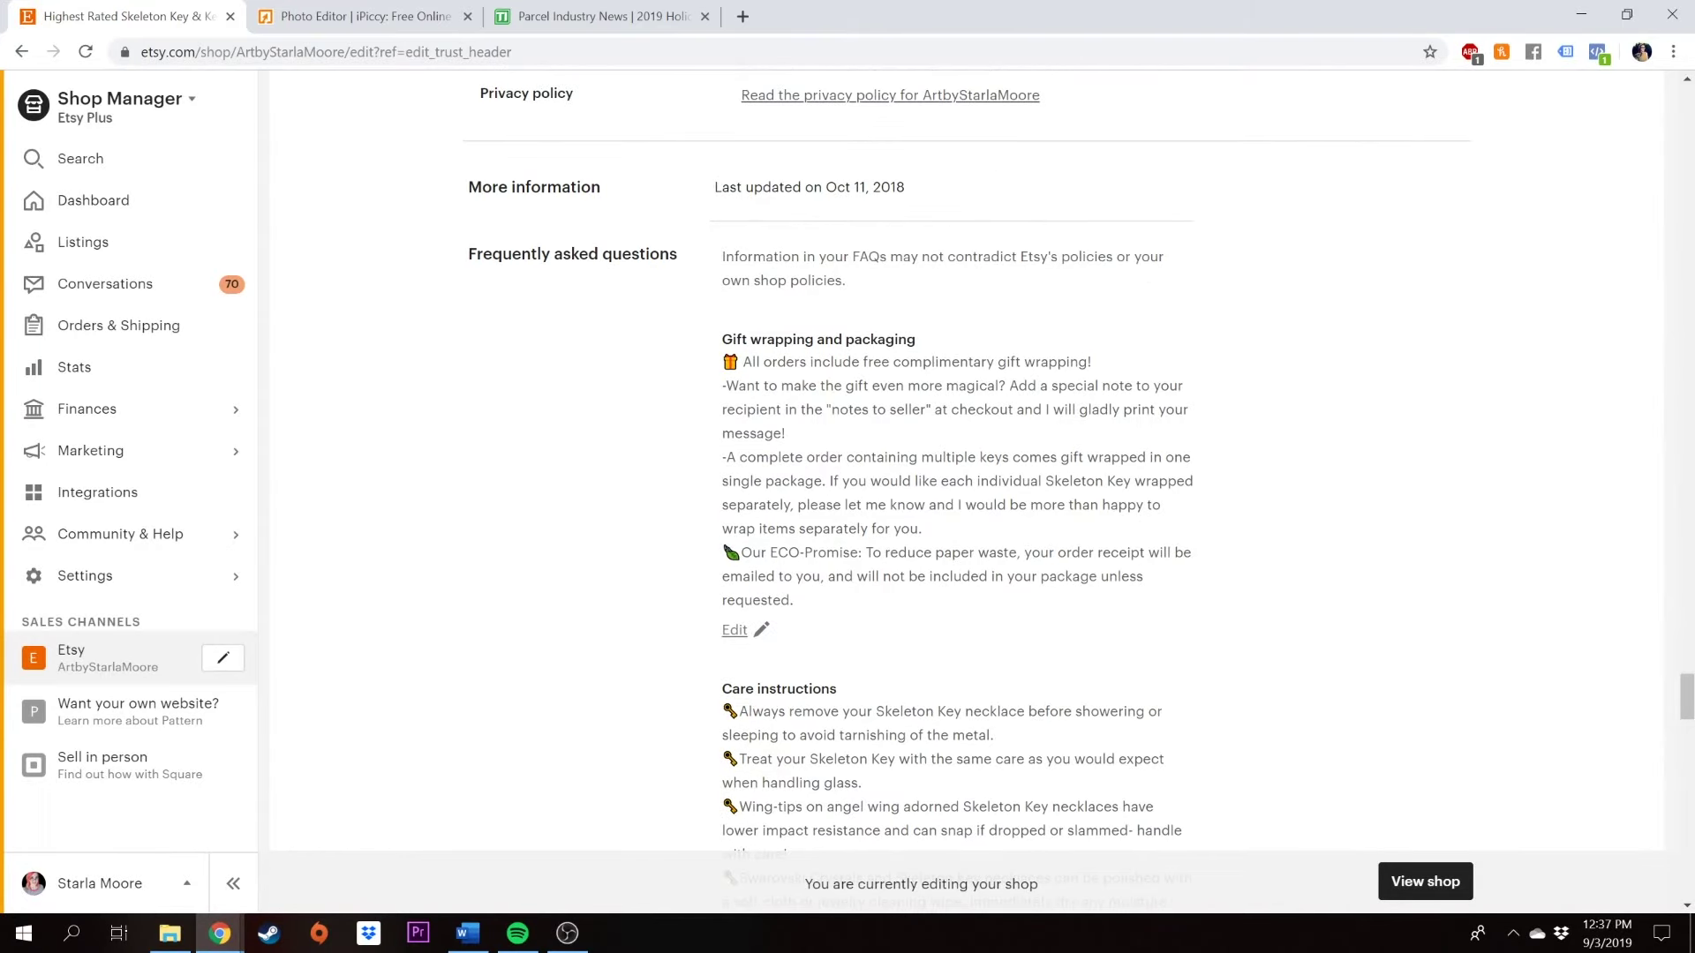
scroll(925, 664, down, 20)
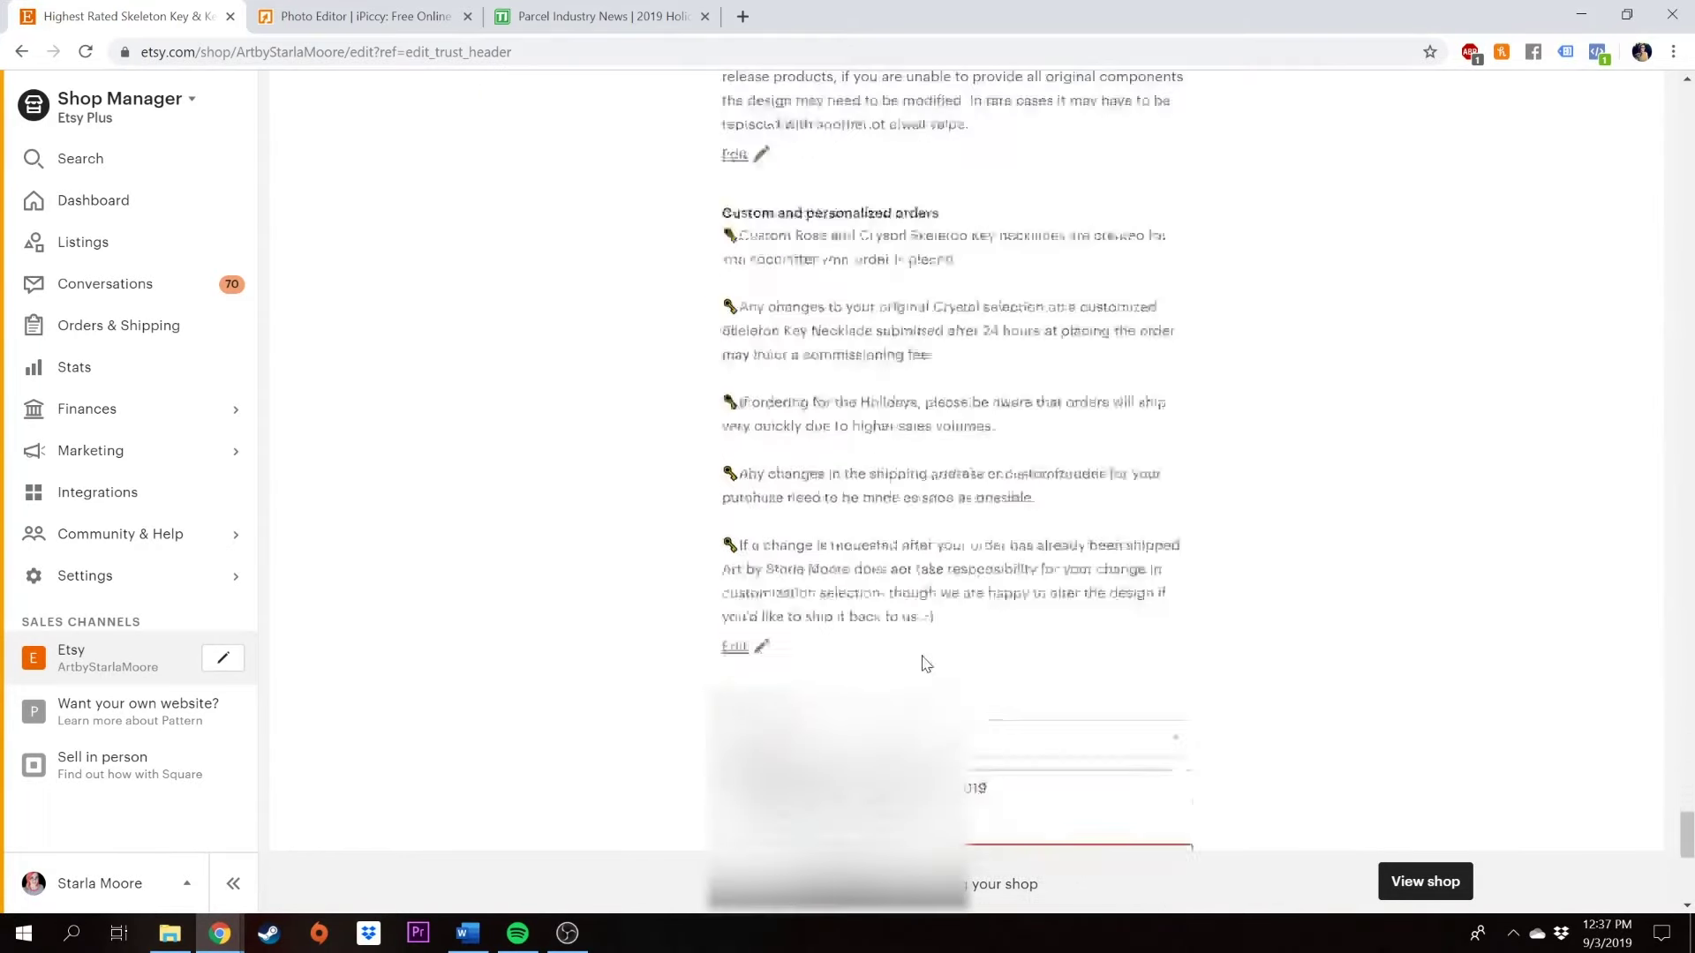
scroll(925, 663, down, 4)
drag(737, 452, 712, 318)
- Copy the answer text, then check the -USA line and the weather-delay line
right_click(719, 321)
click(843, 406)
click(628, 434)
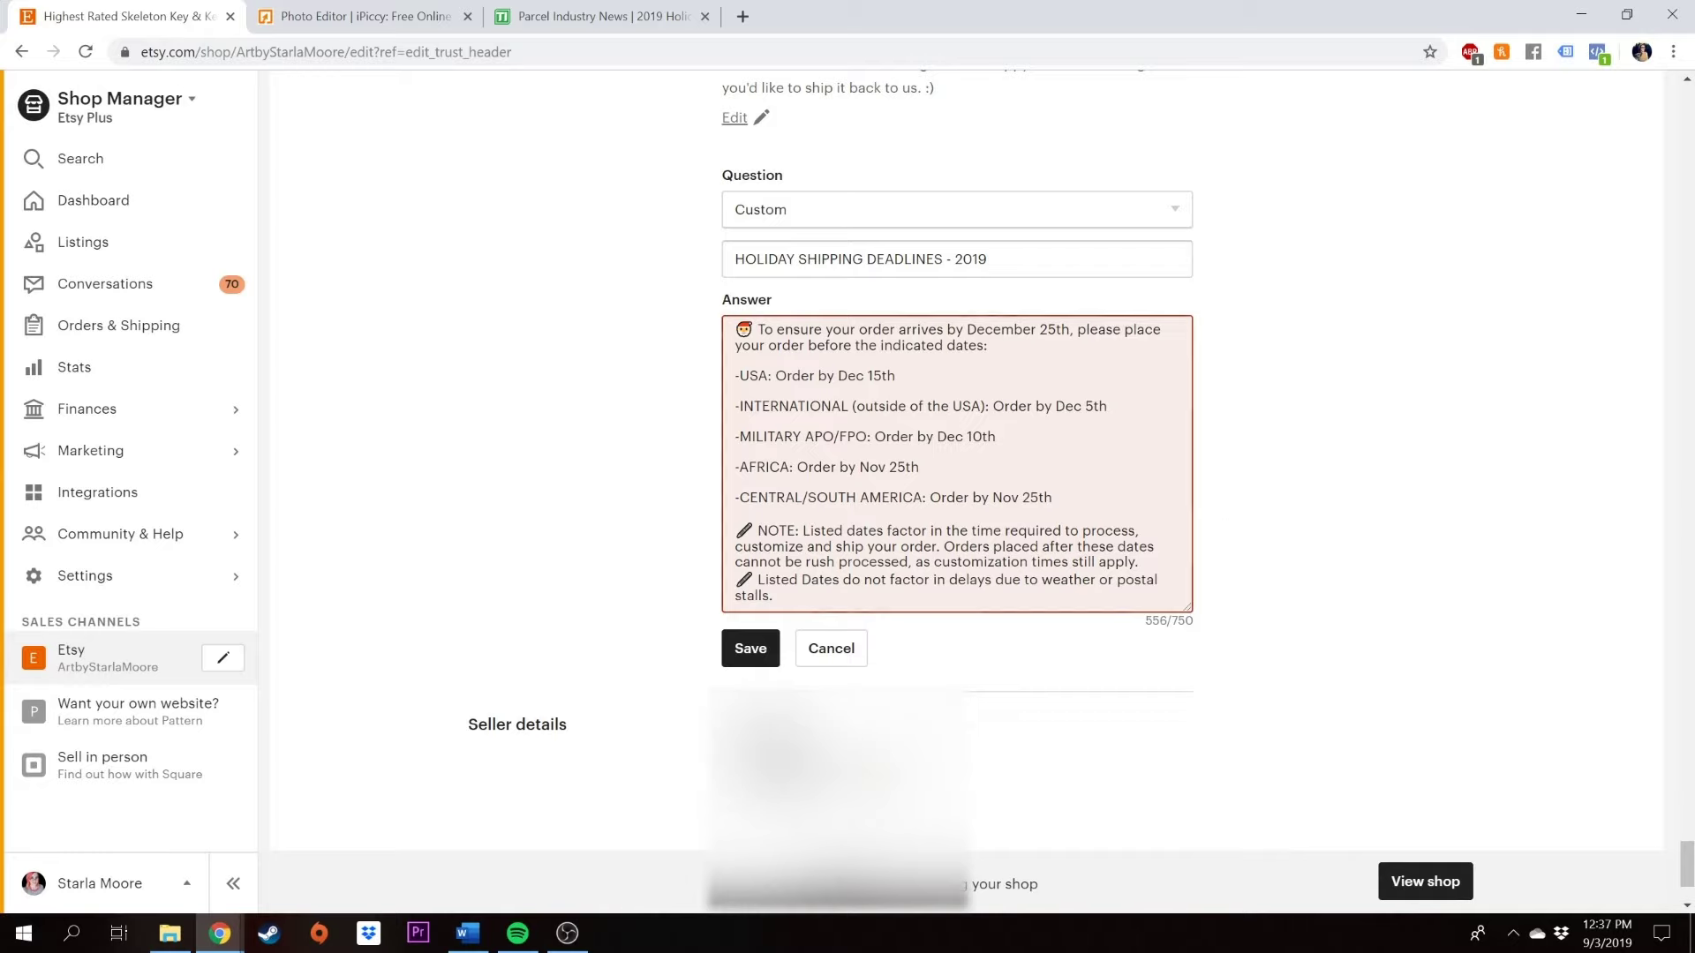
click(769, 375)
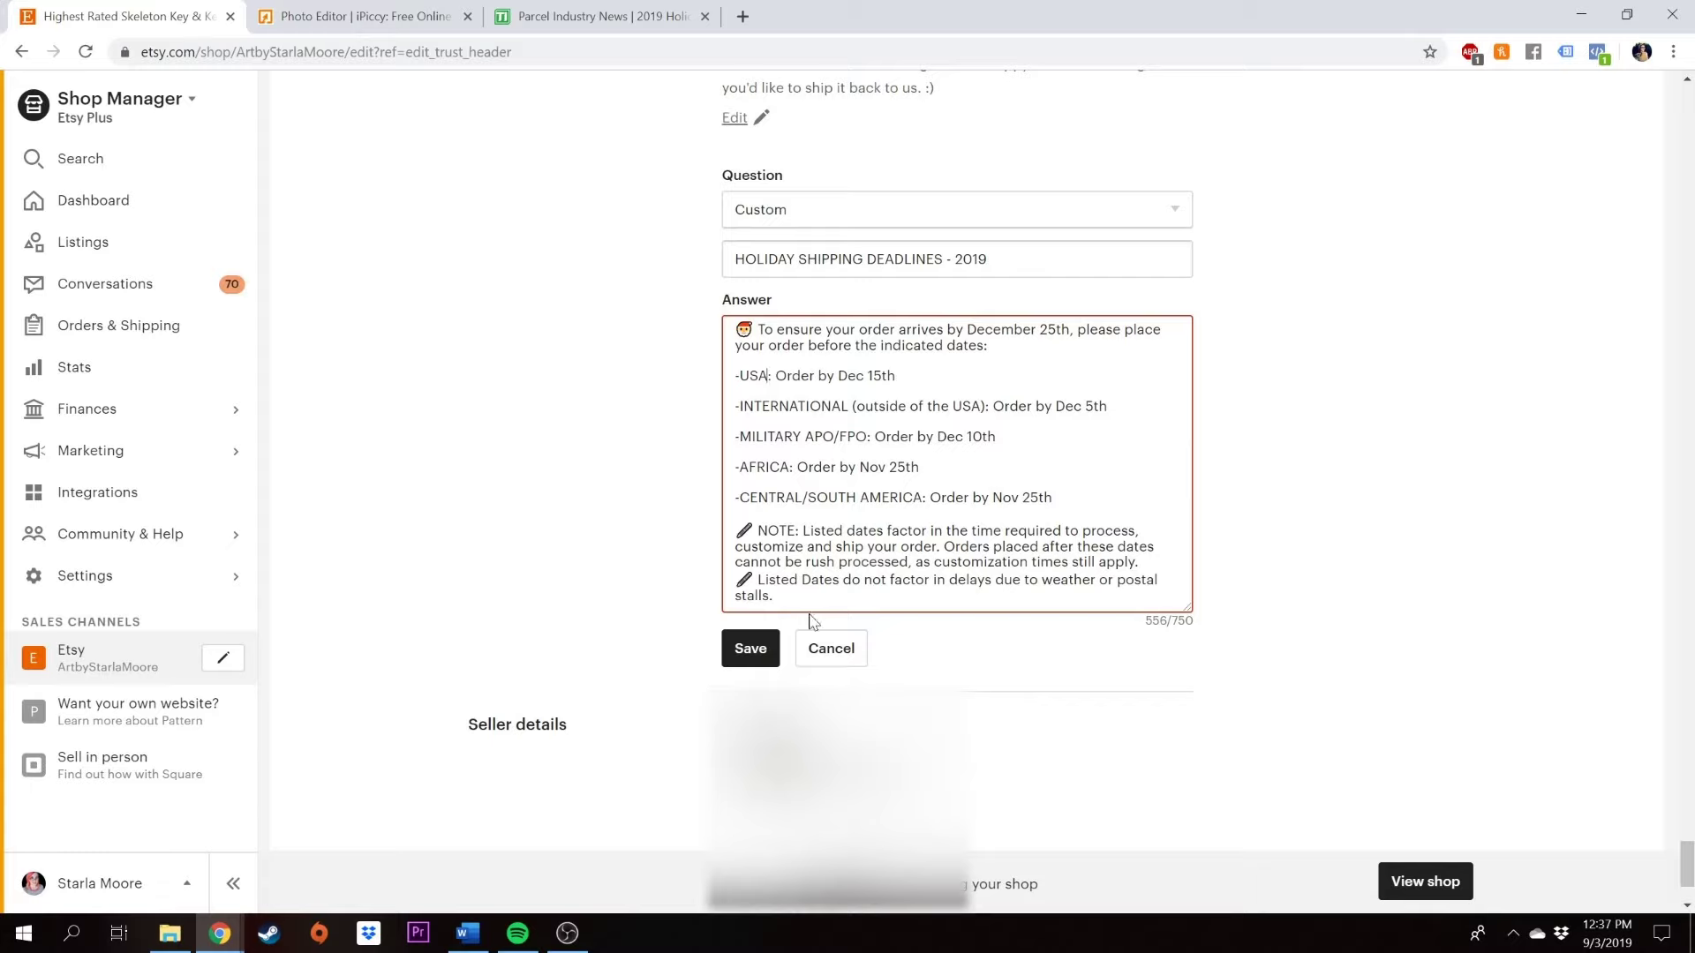
drag(736, 575, 777, 597)
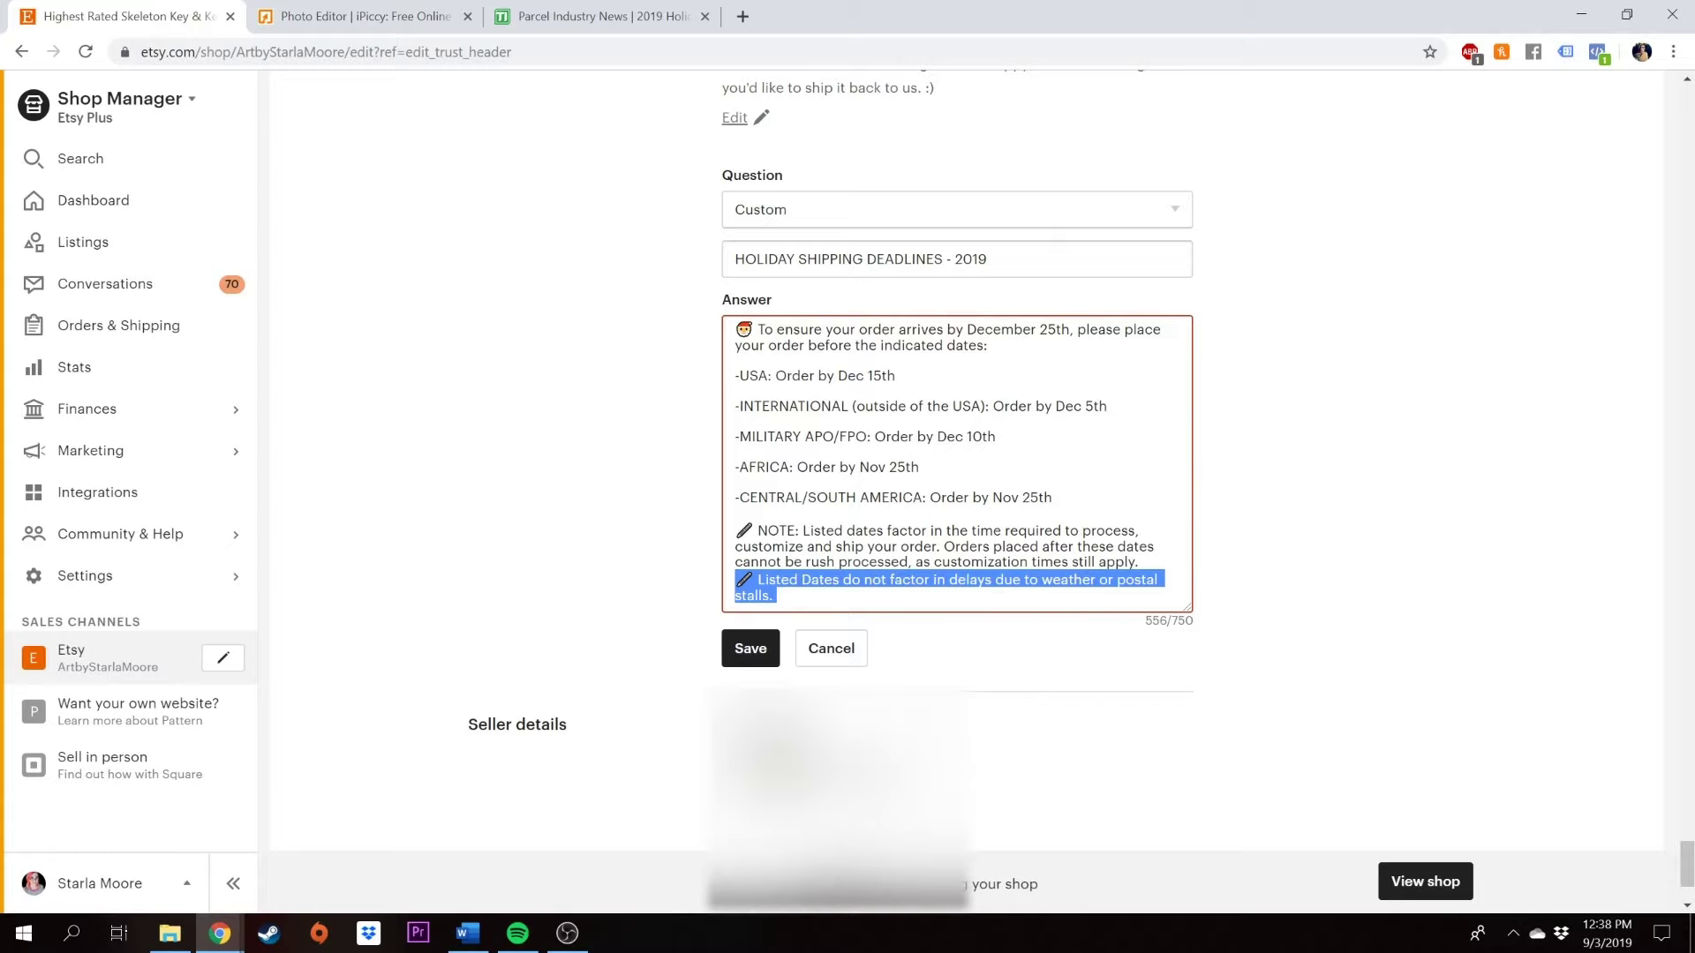
click(840, 627)
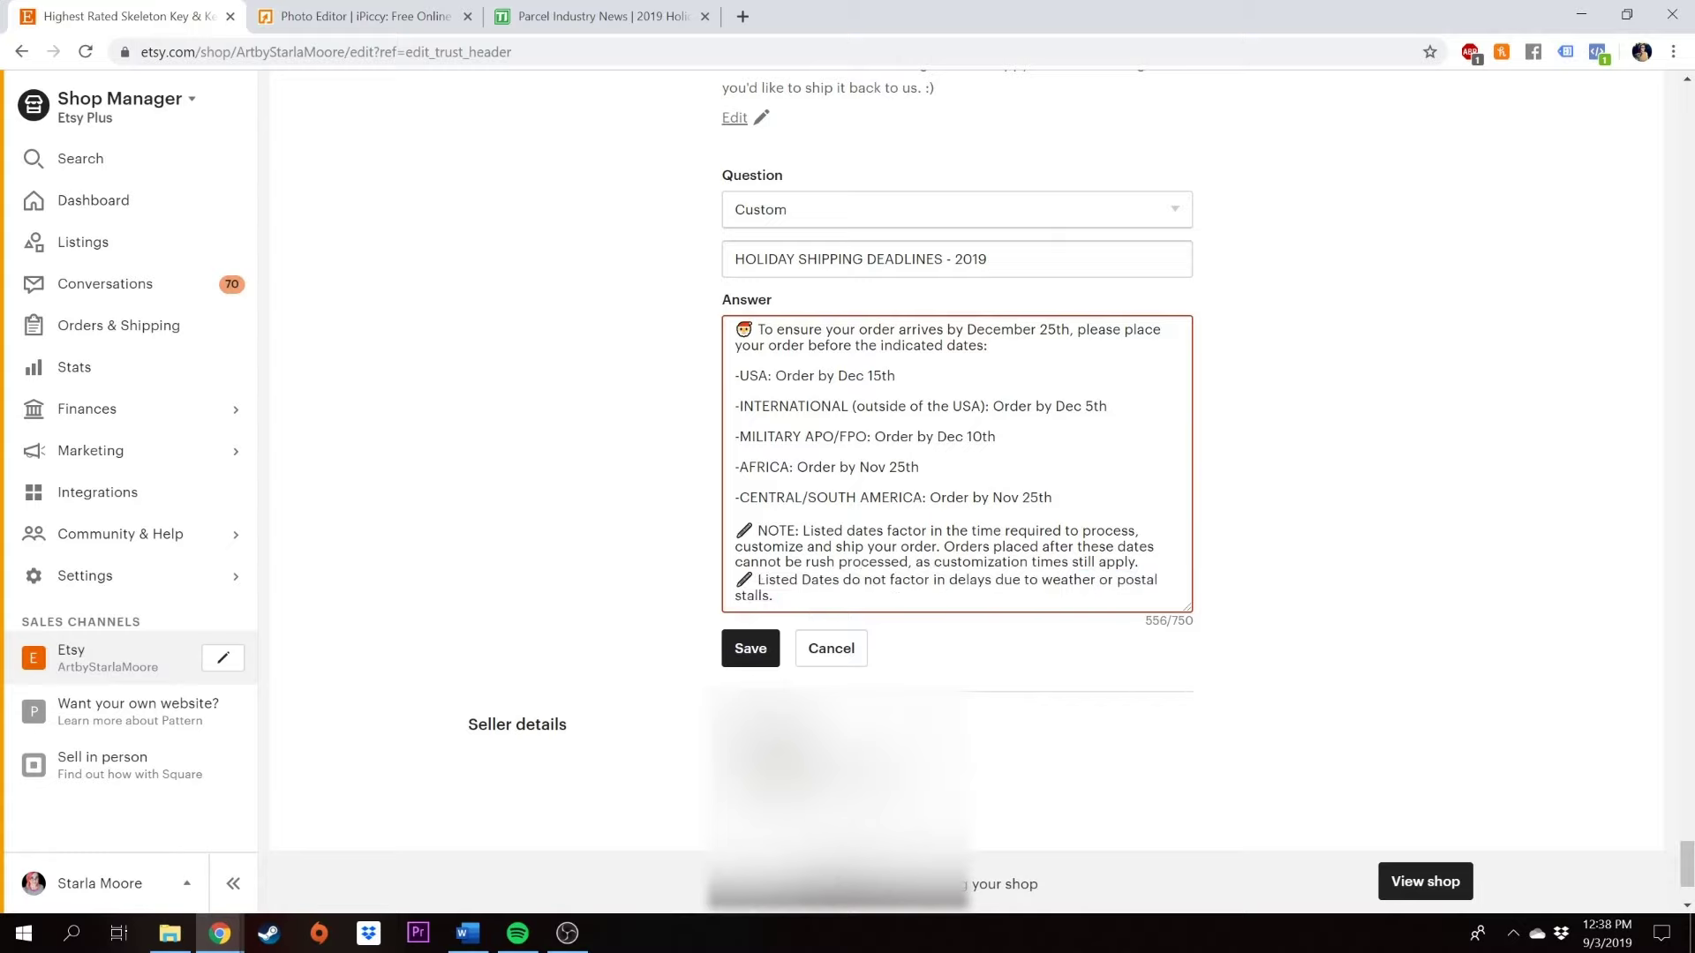
- Copy the entire holiday deadlines answer and save the FAQ entry
drag(775, 596, 735, 329)
right_click(821, 346)
click(870, 417)
click(749, 648)
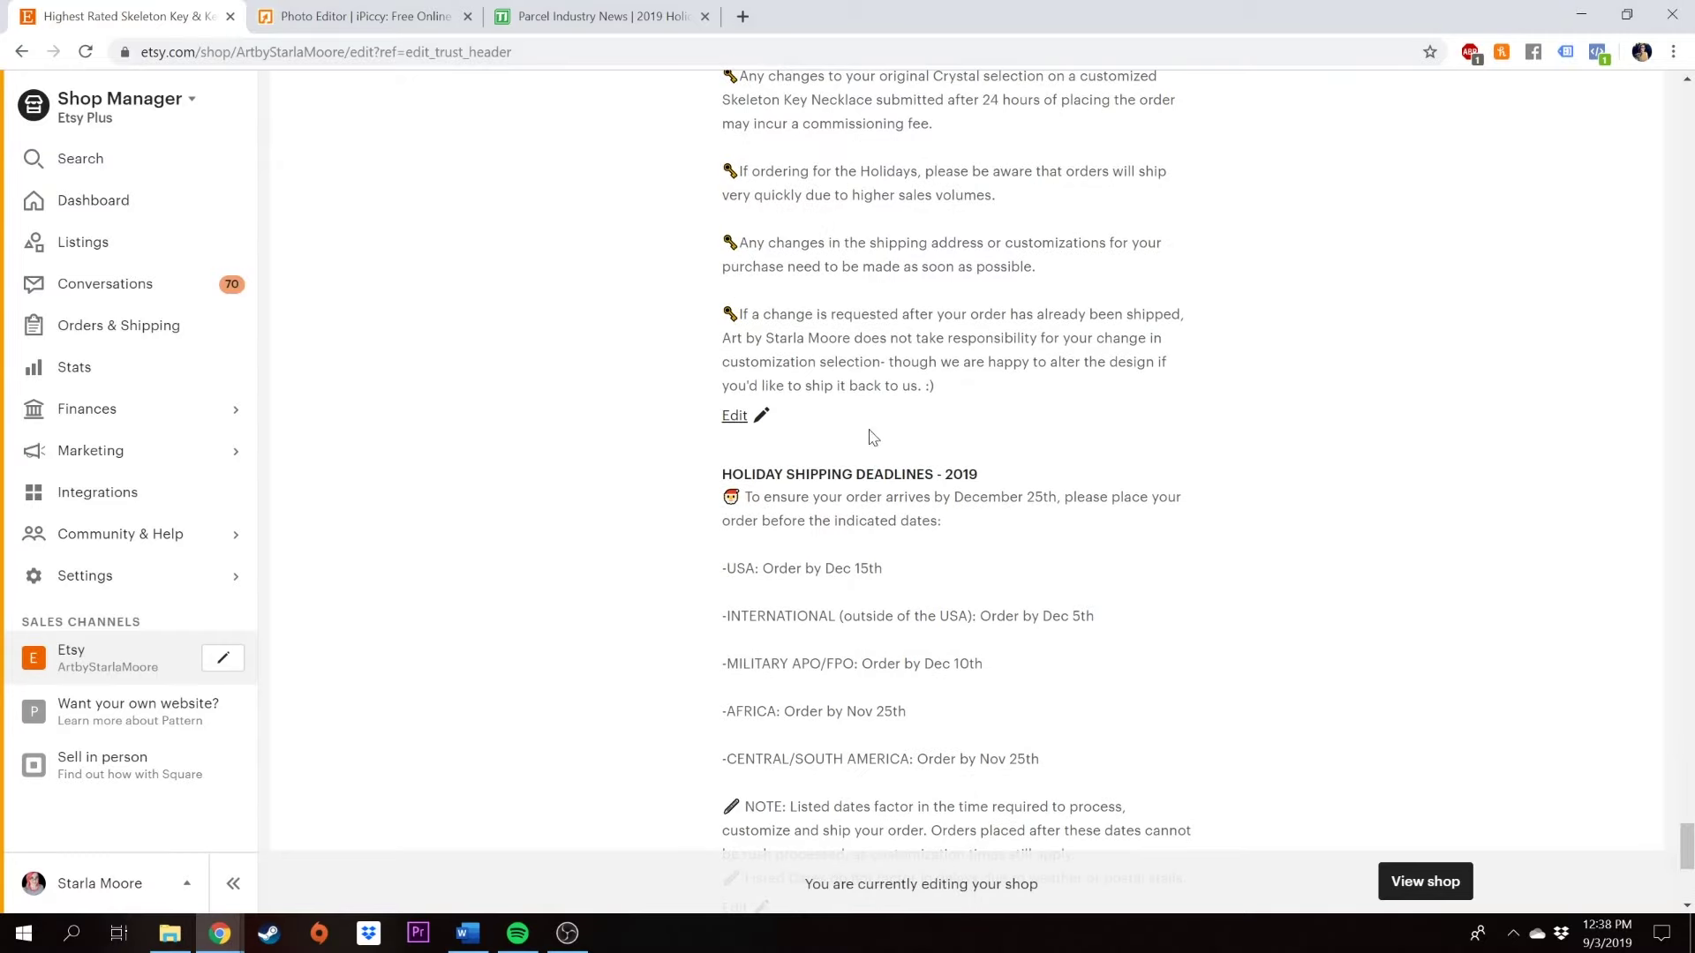
- Paste the copied holiday shipping deadlines block after the coupon paragraph in the shop announcement
scroll(972, 697, up, 20)
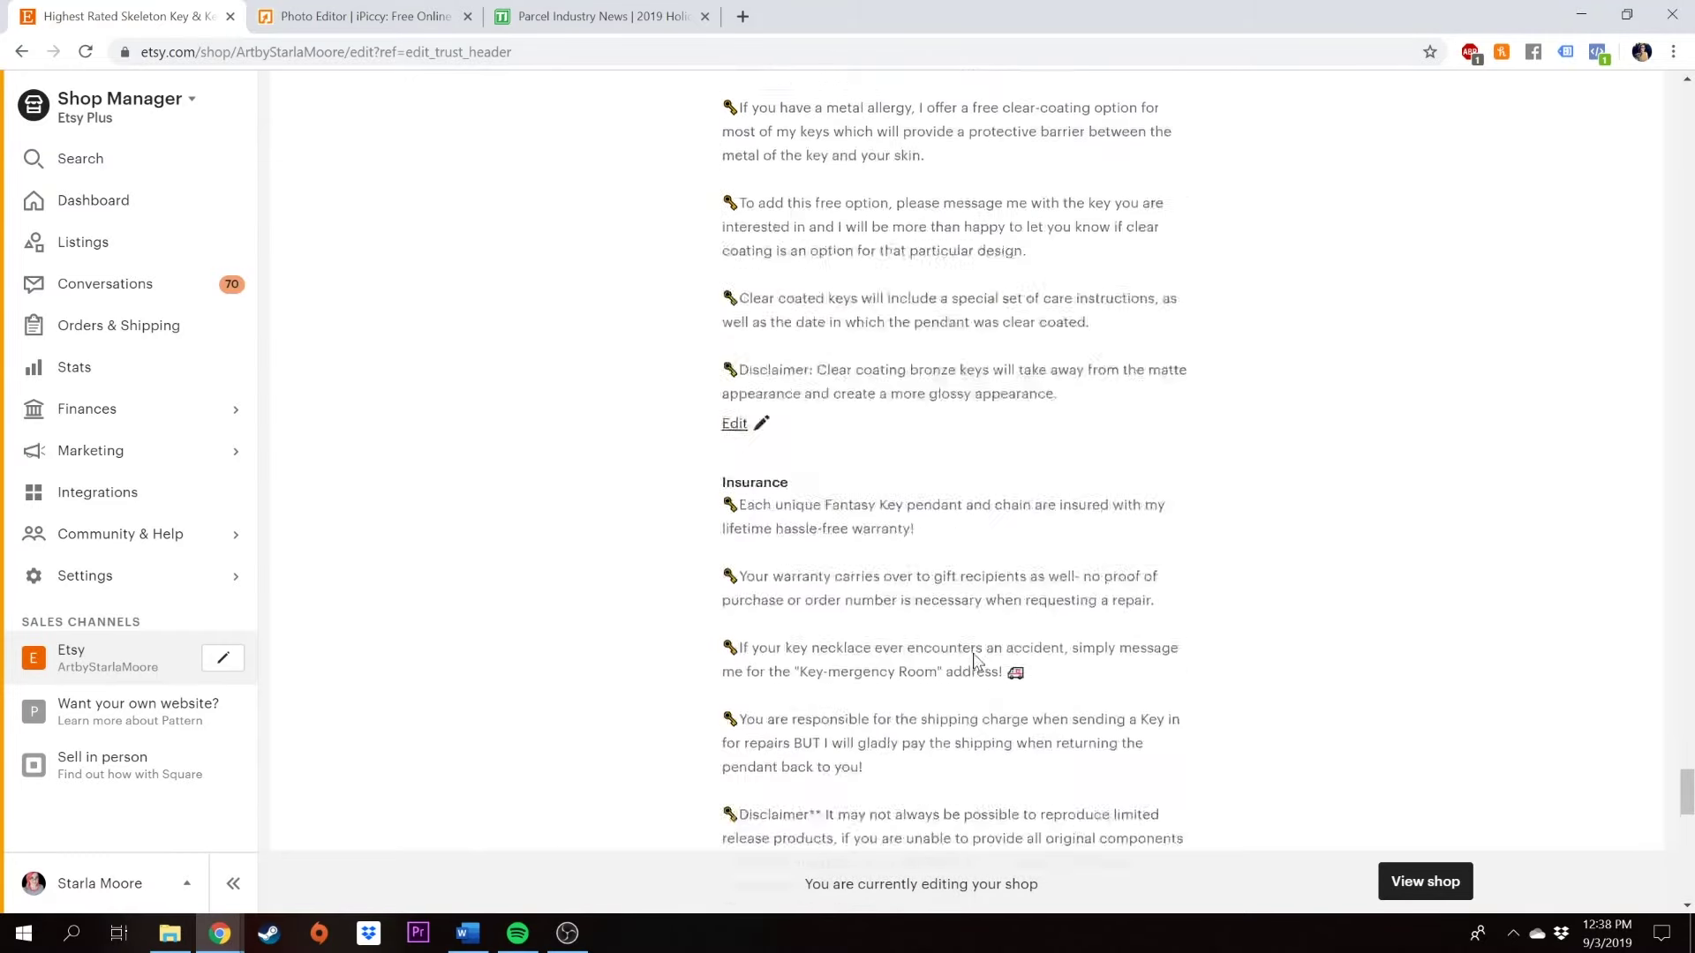
scroll(918, 684, up, 20)
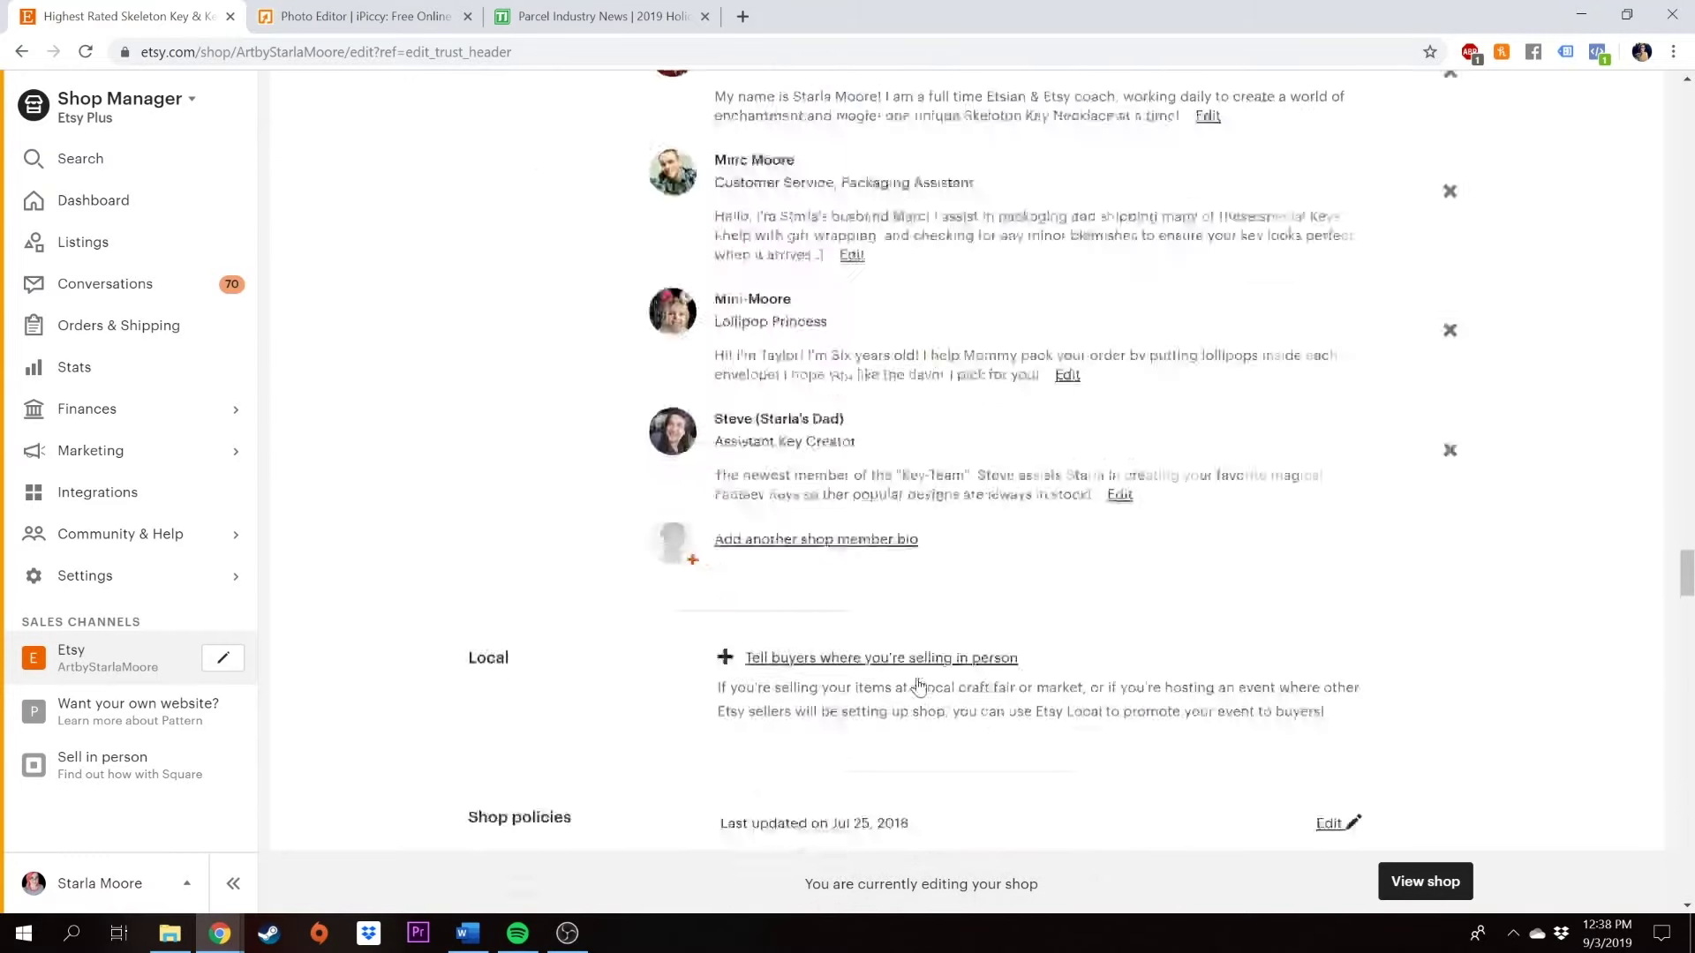
scroll(918, 684, up, 20)
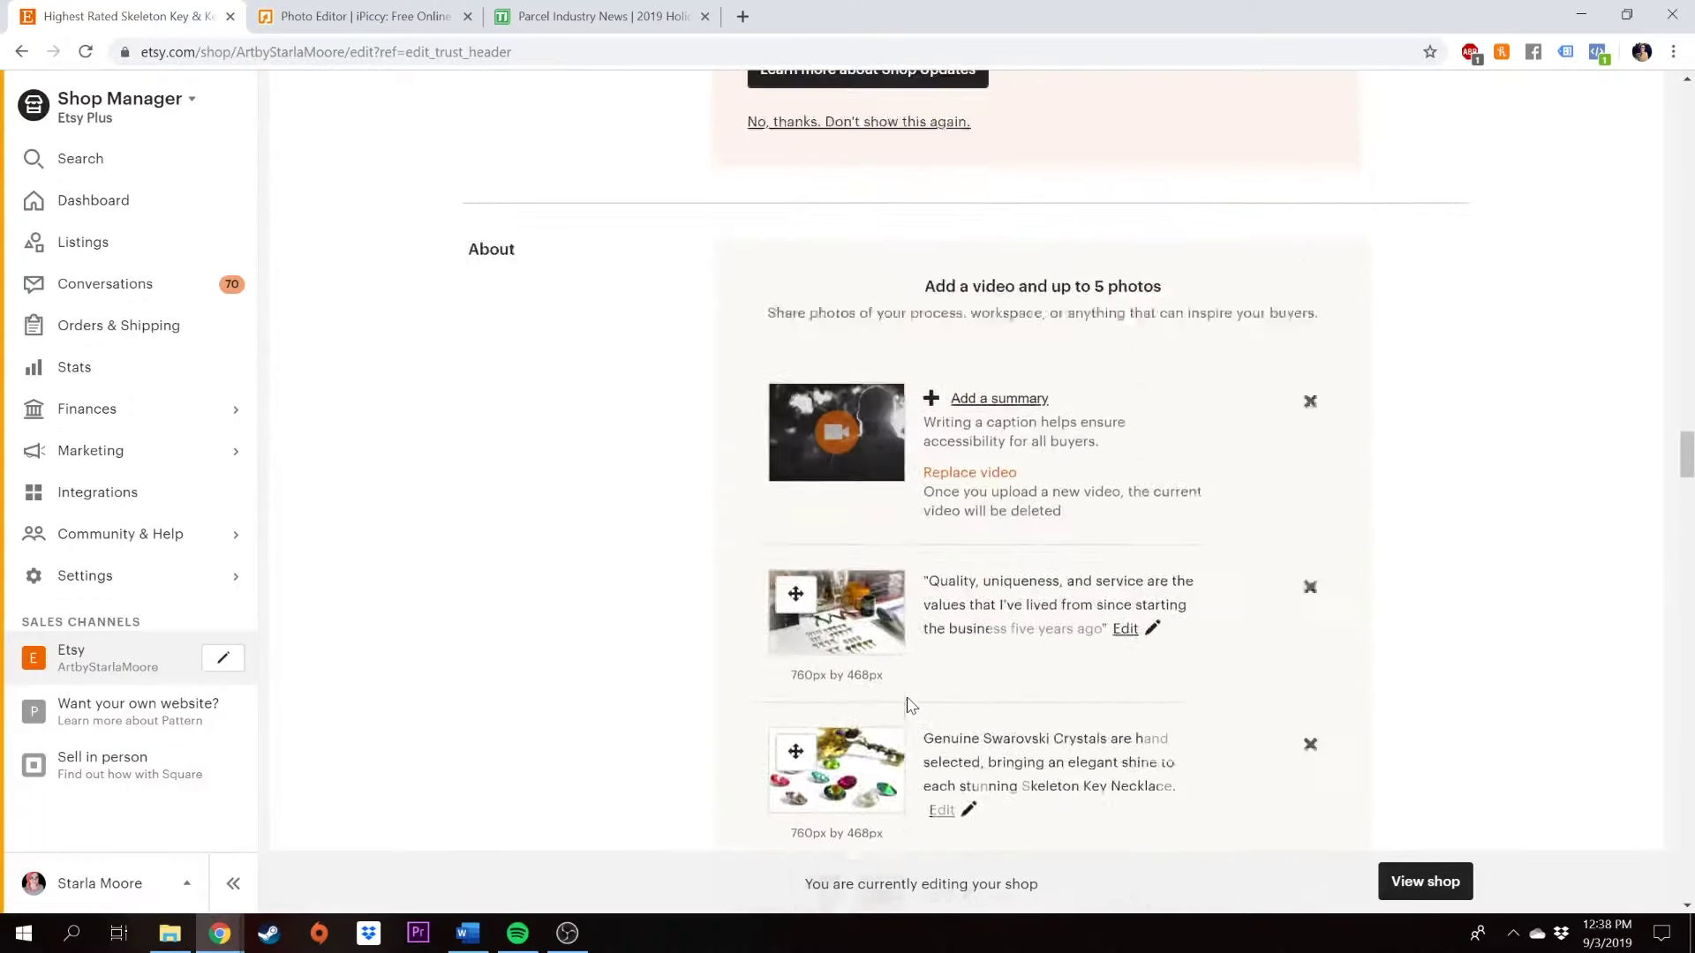
scroll(909, 704, up, 20)
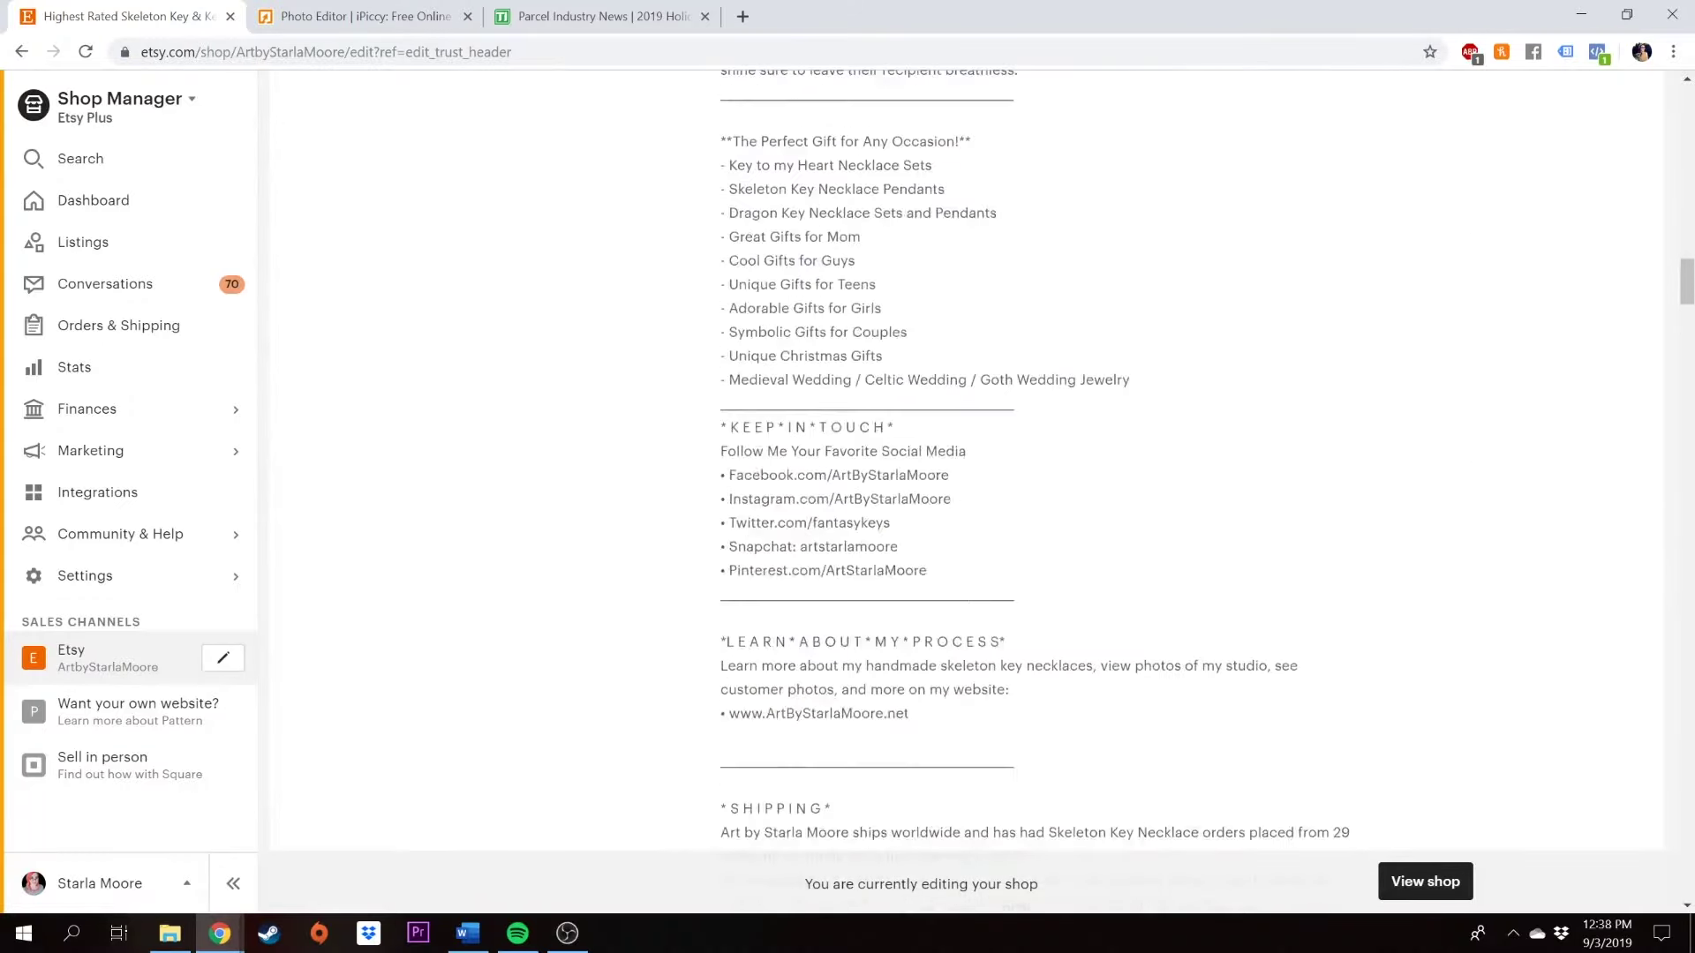
scroll(753, 550, down, 5)
scroll(753, 550, down, 5)
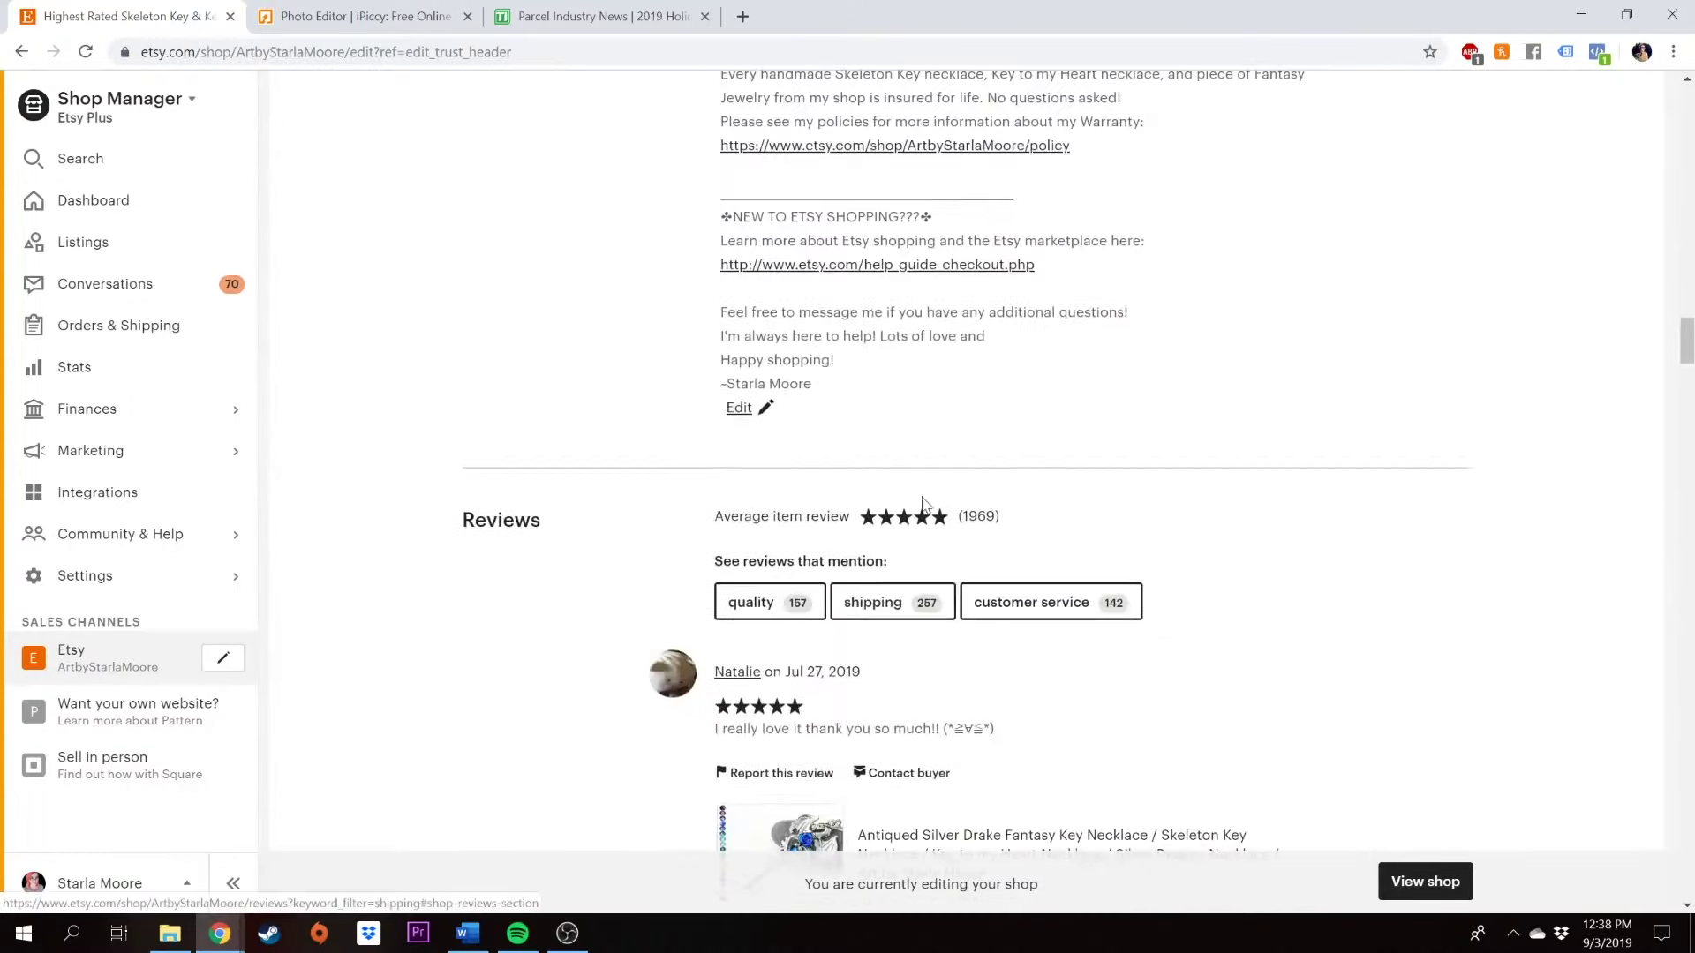
click(748, 408)
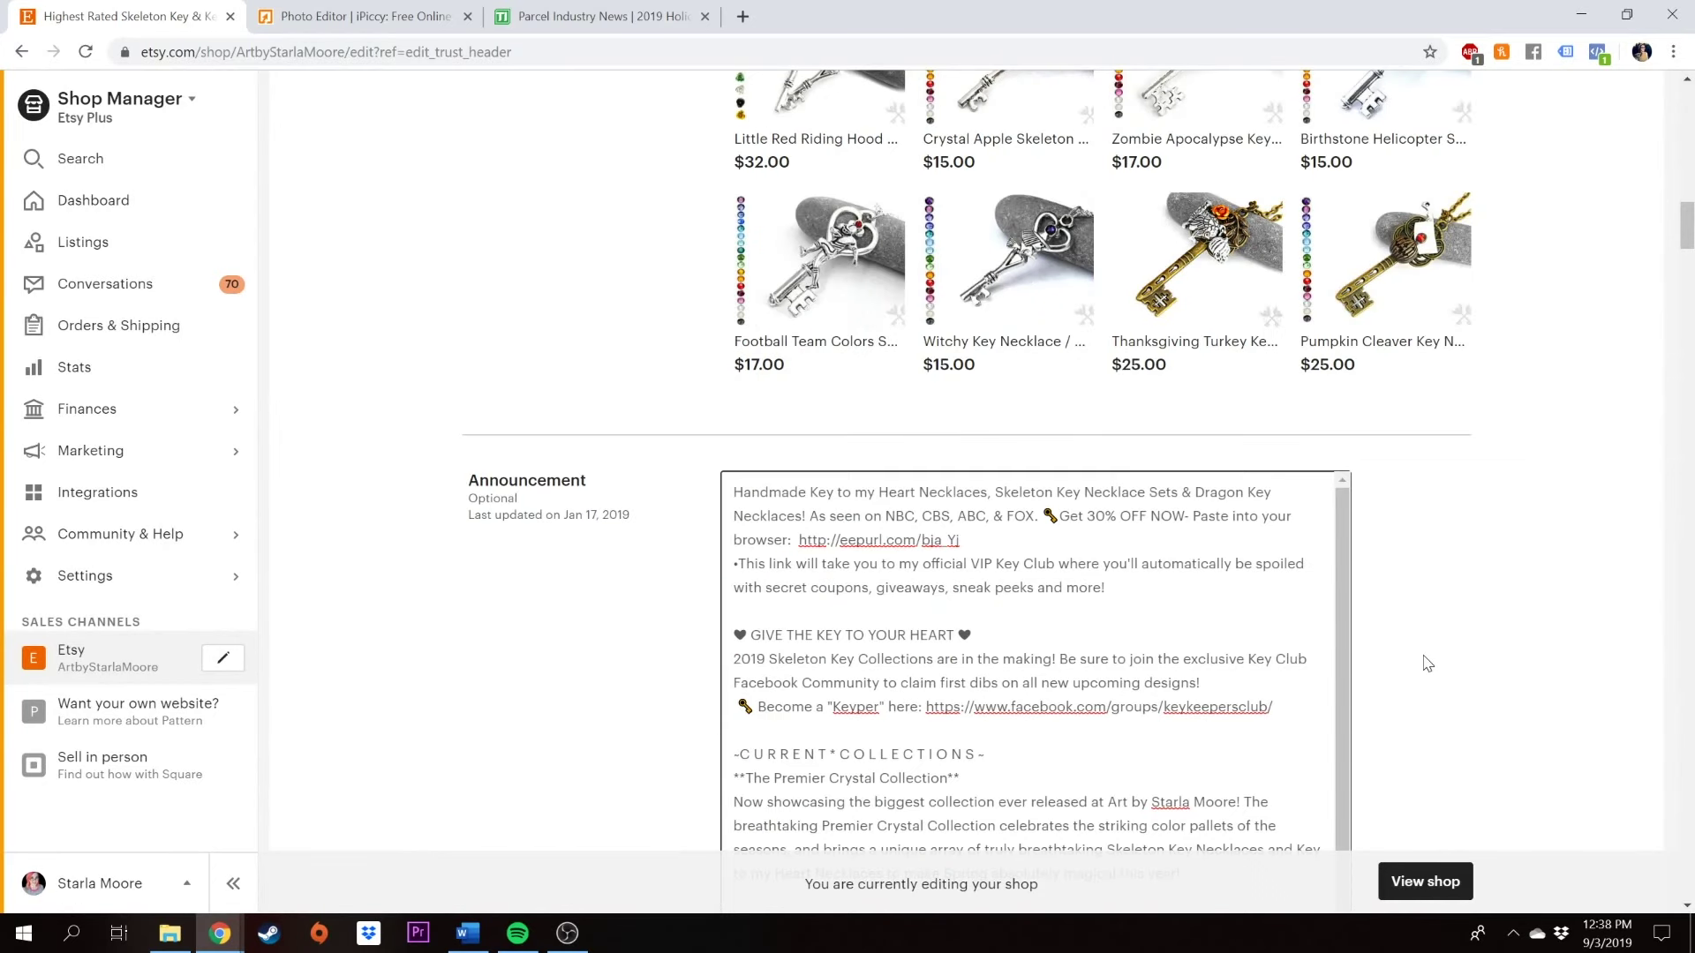
key(Return)
key(Return)
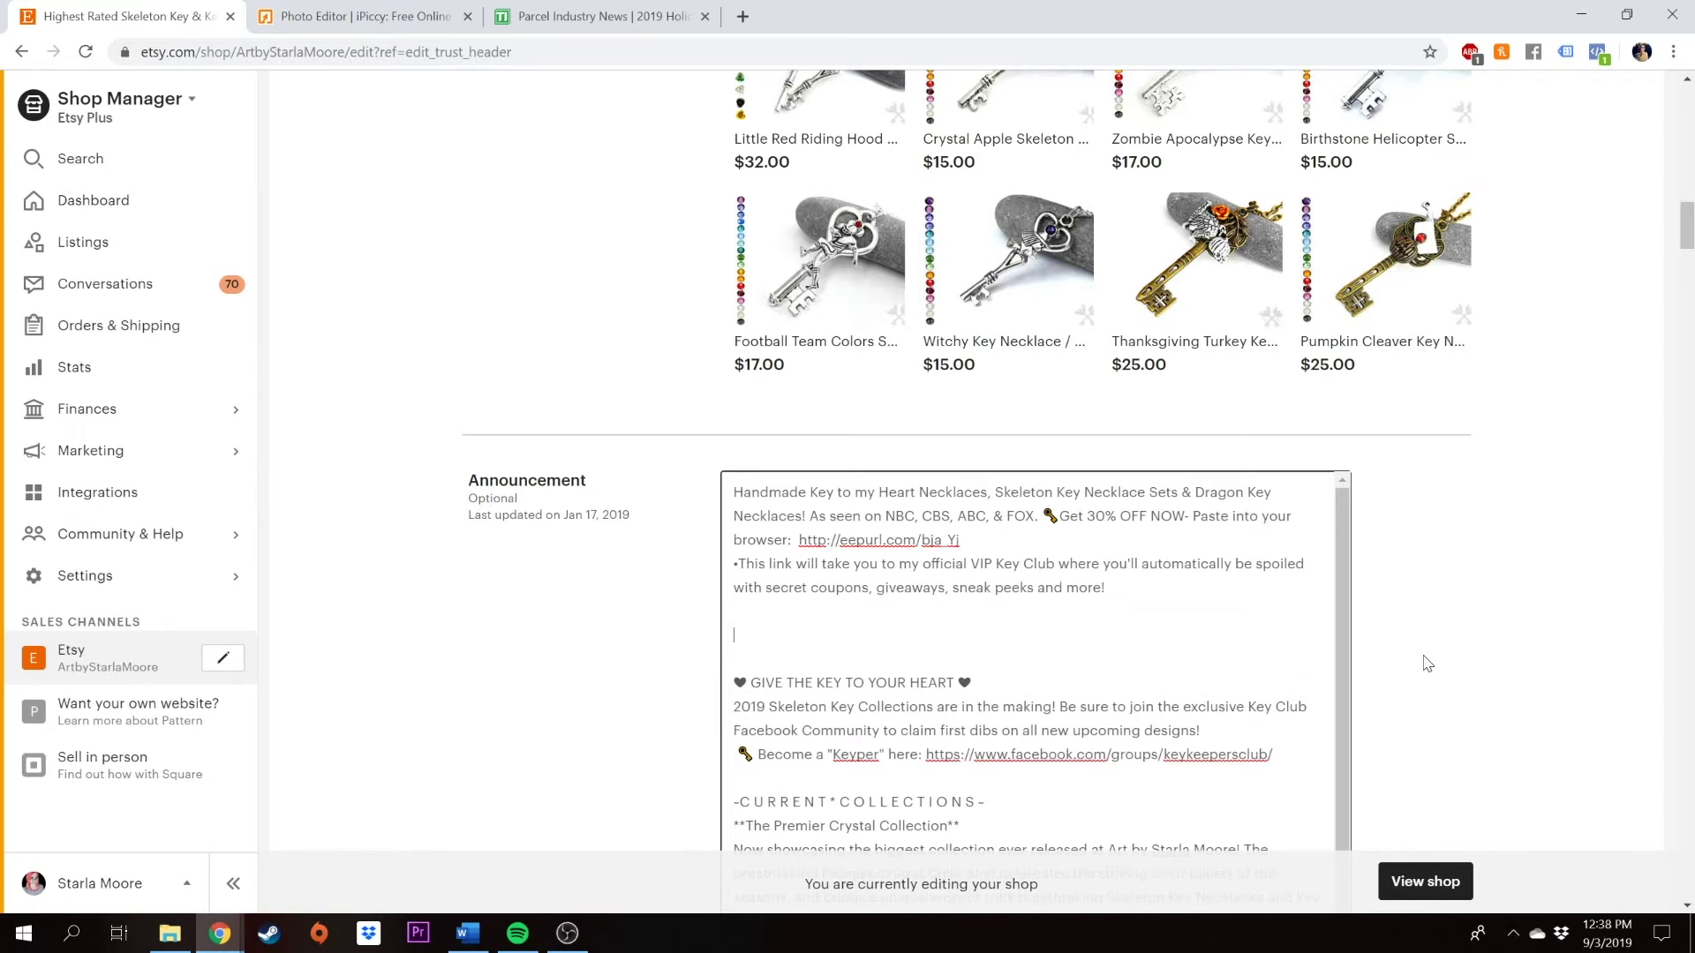
key(ctrl+v)
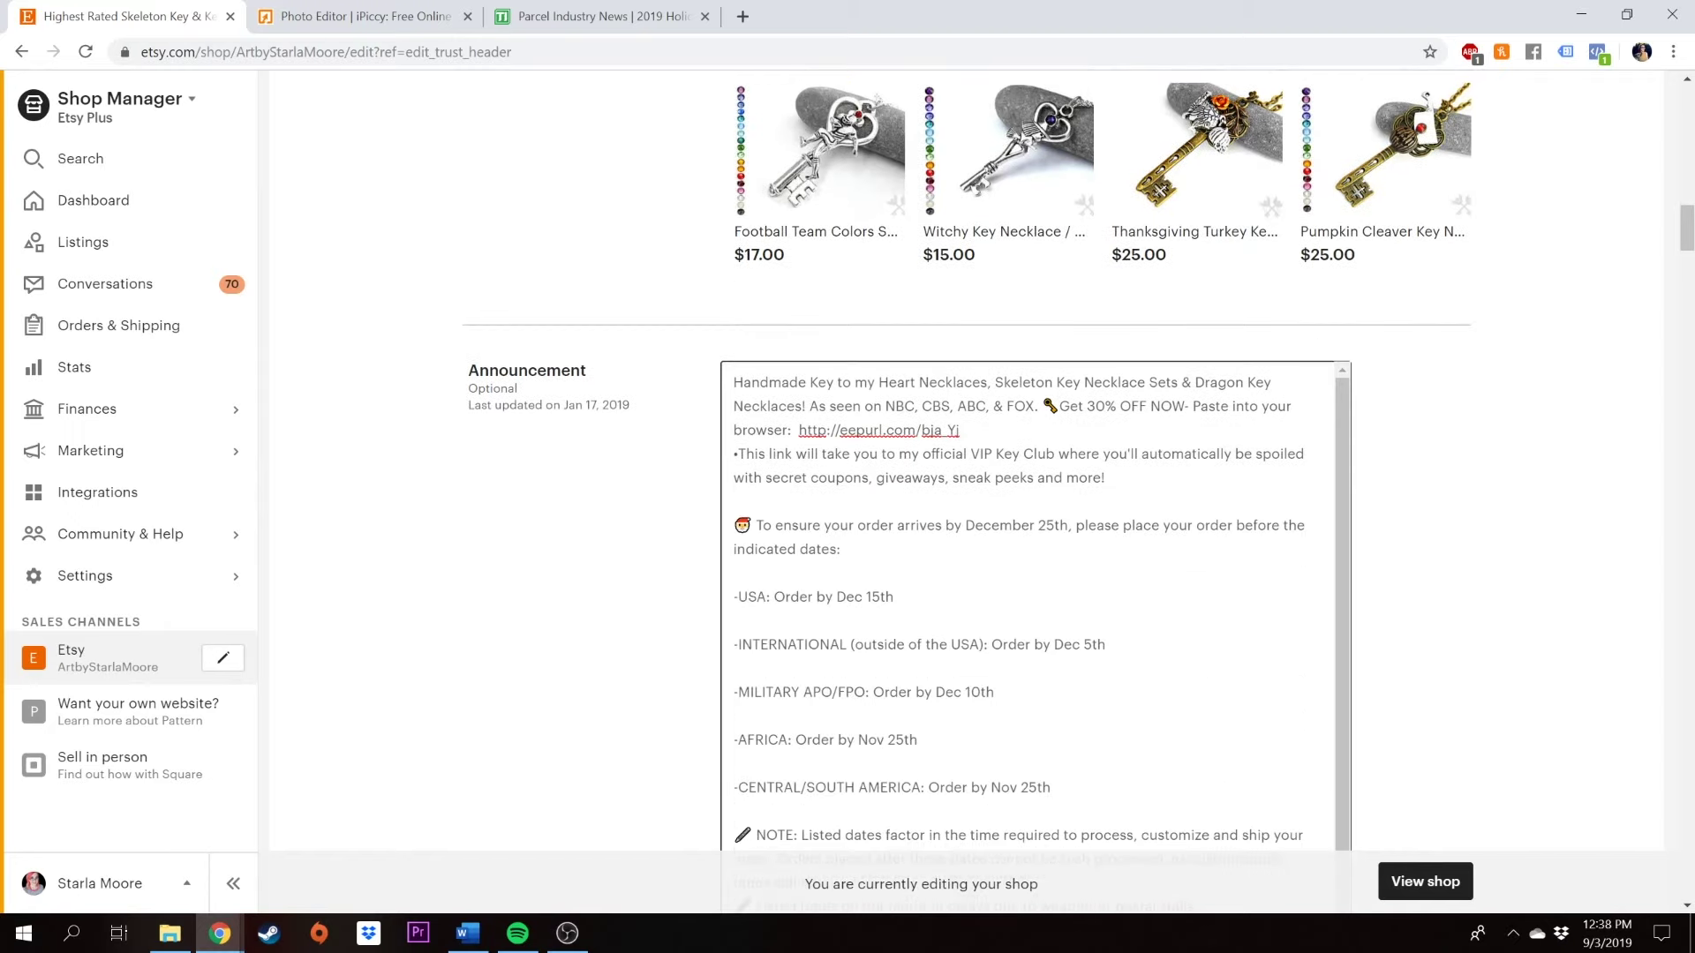
- Remove the extra blank lines between the deadlines and add the heading '2019 HOLIDAY SHIPPING DEADLINES'
key(BackSpace)
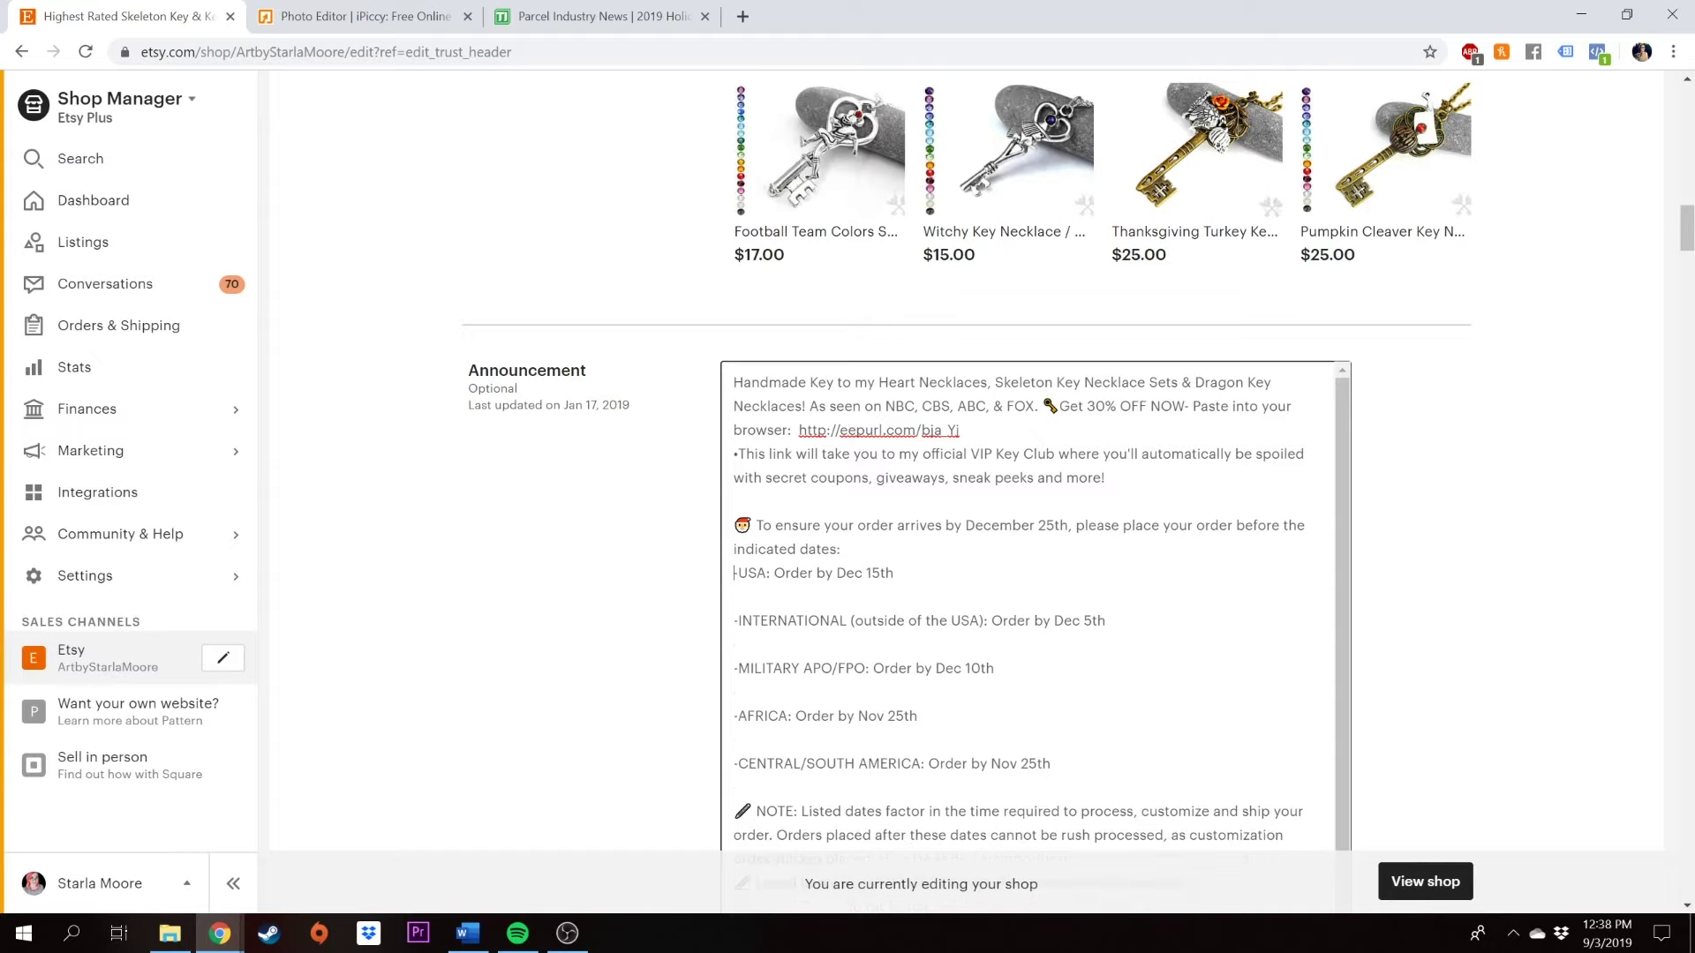
key(BackSpace)
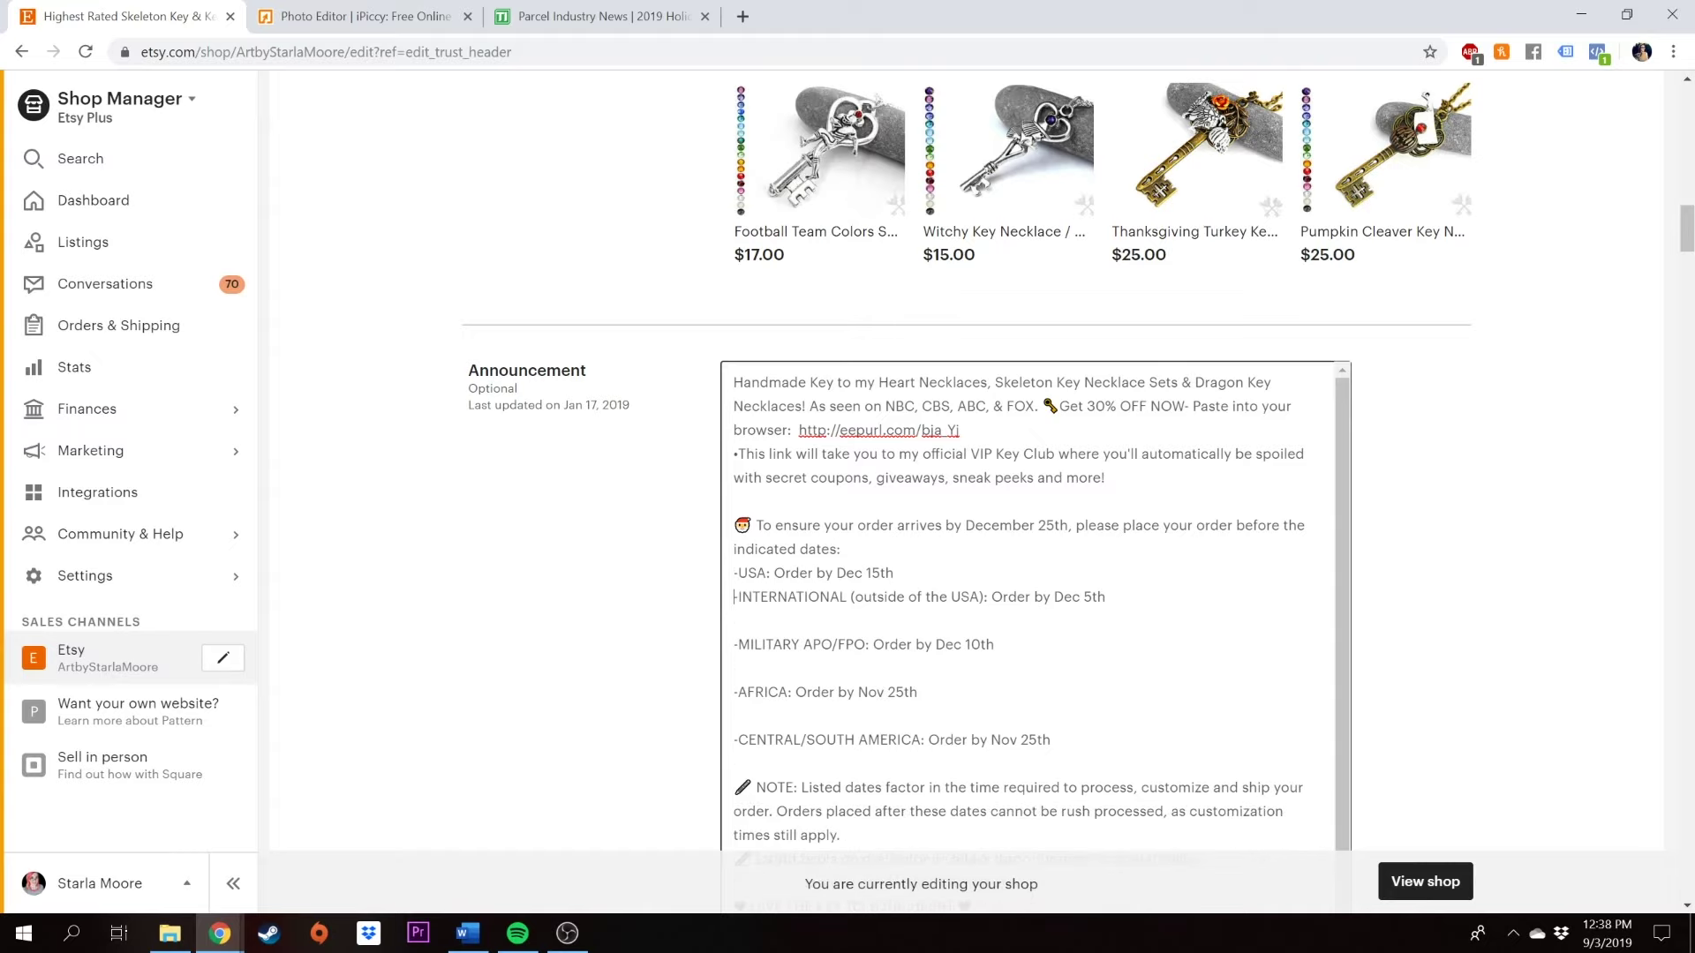
key(BackSpace)
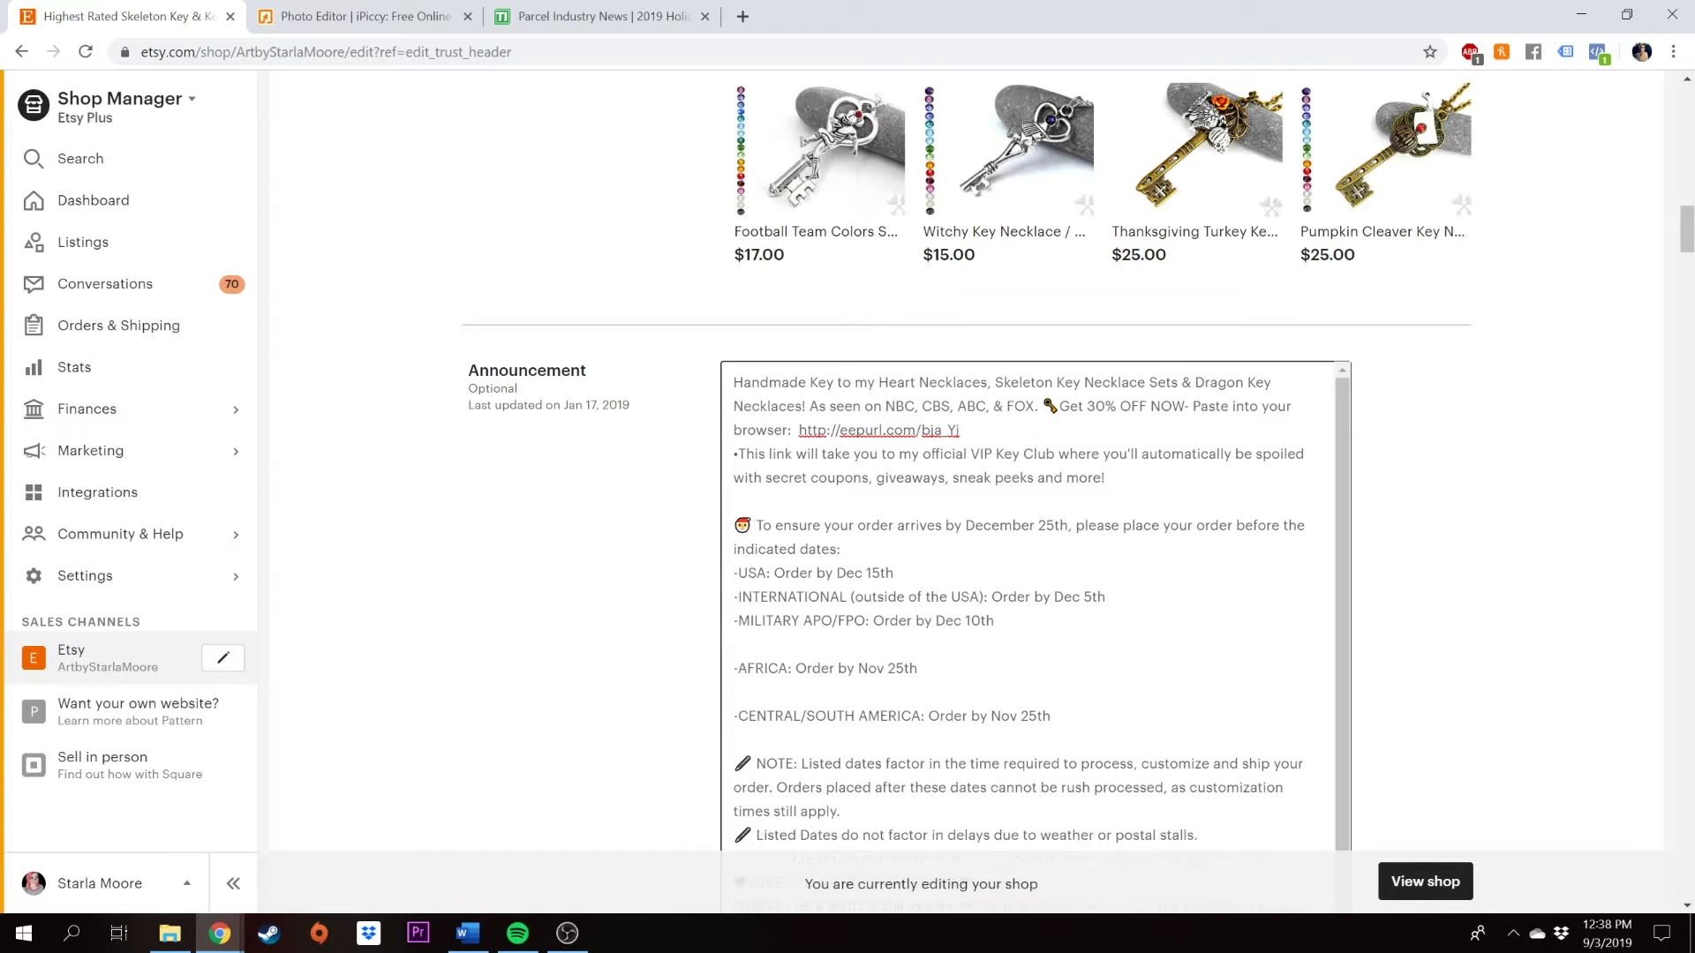
key(BackSpace)
key(BackSpace)
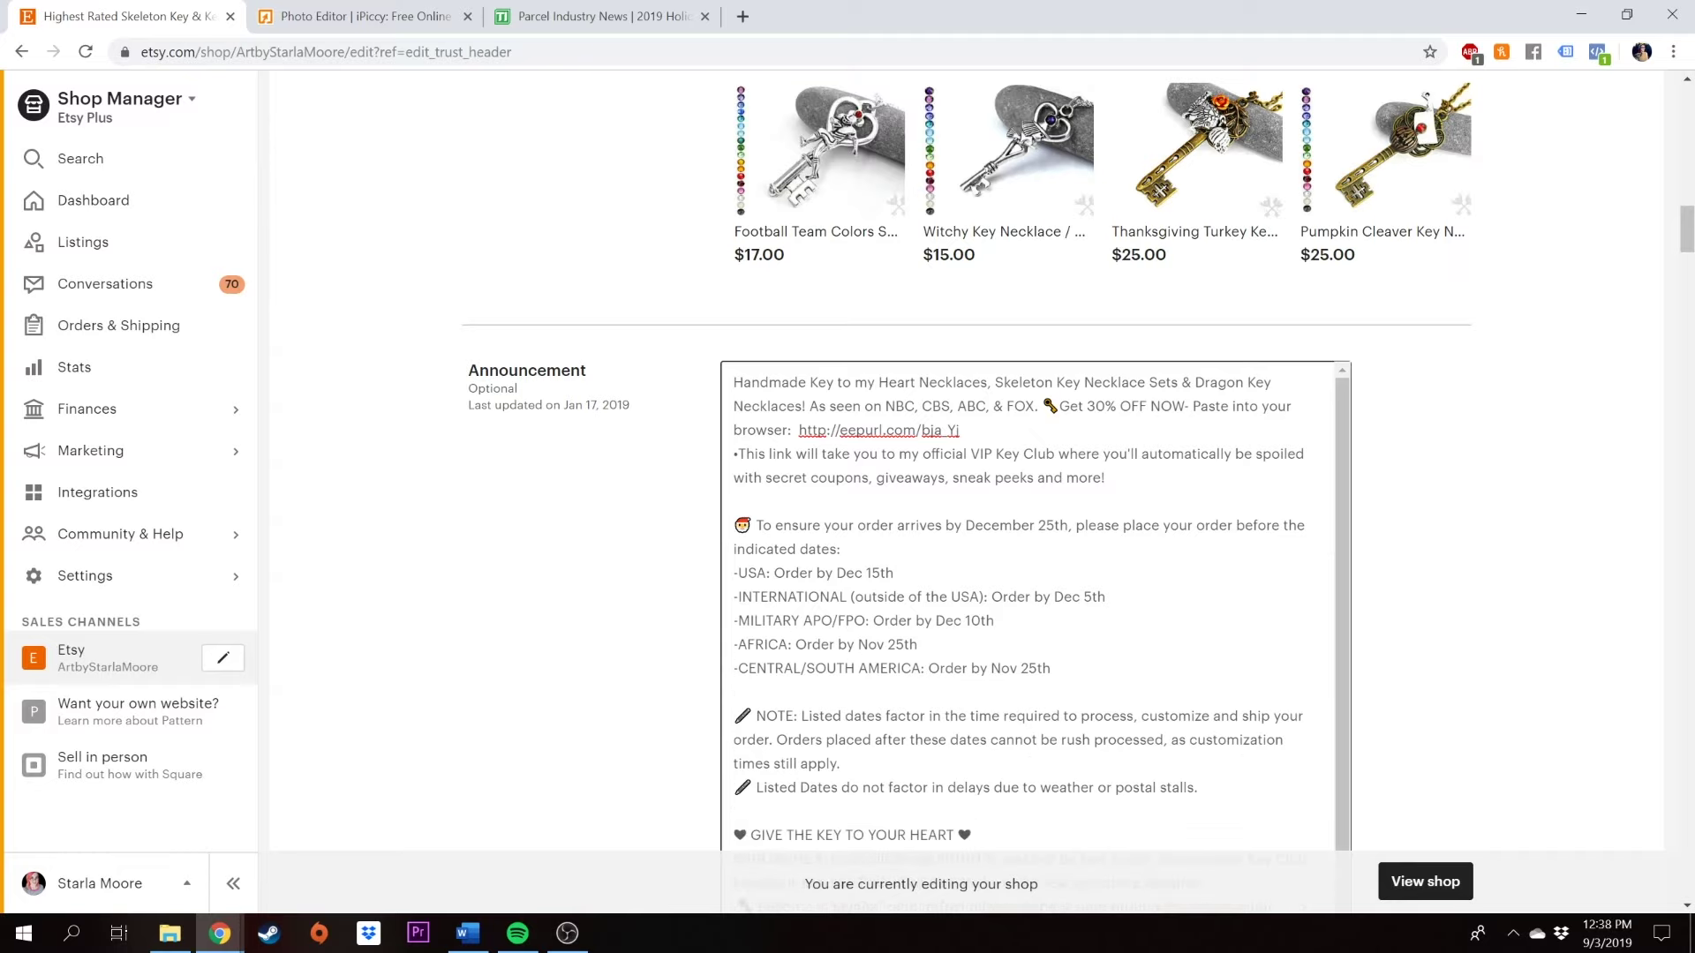
key(BackSpace)
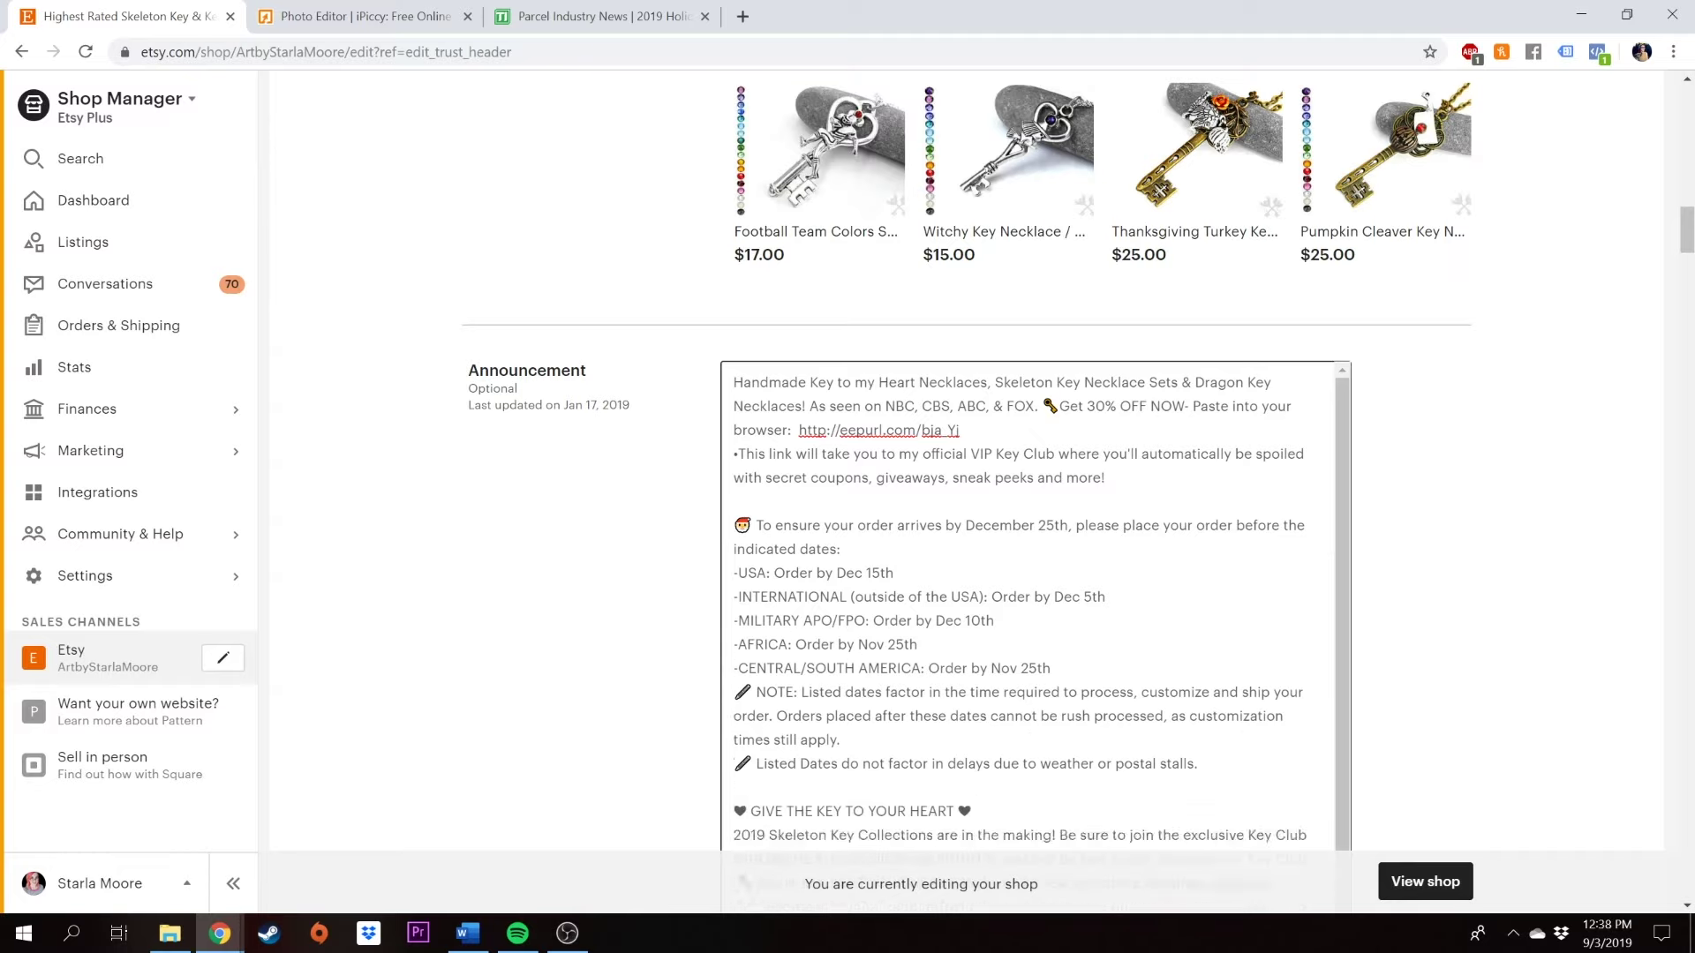
key(Return)
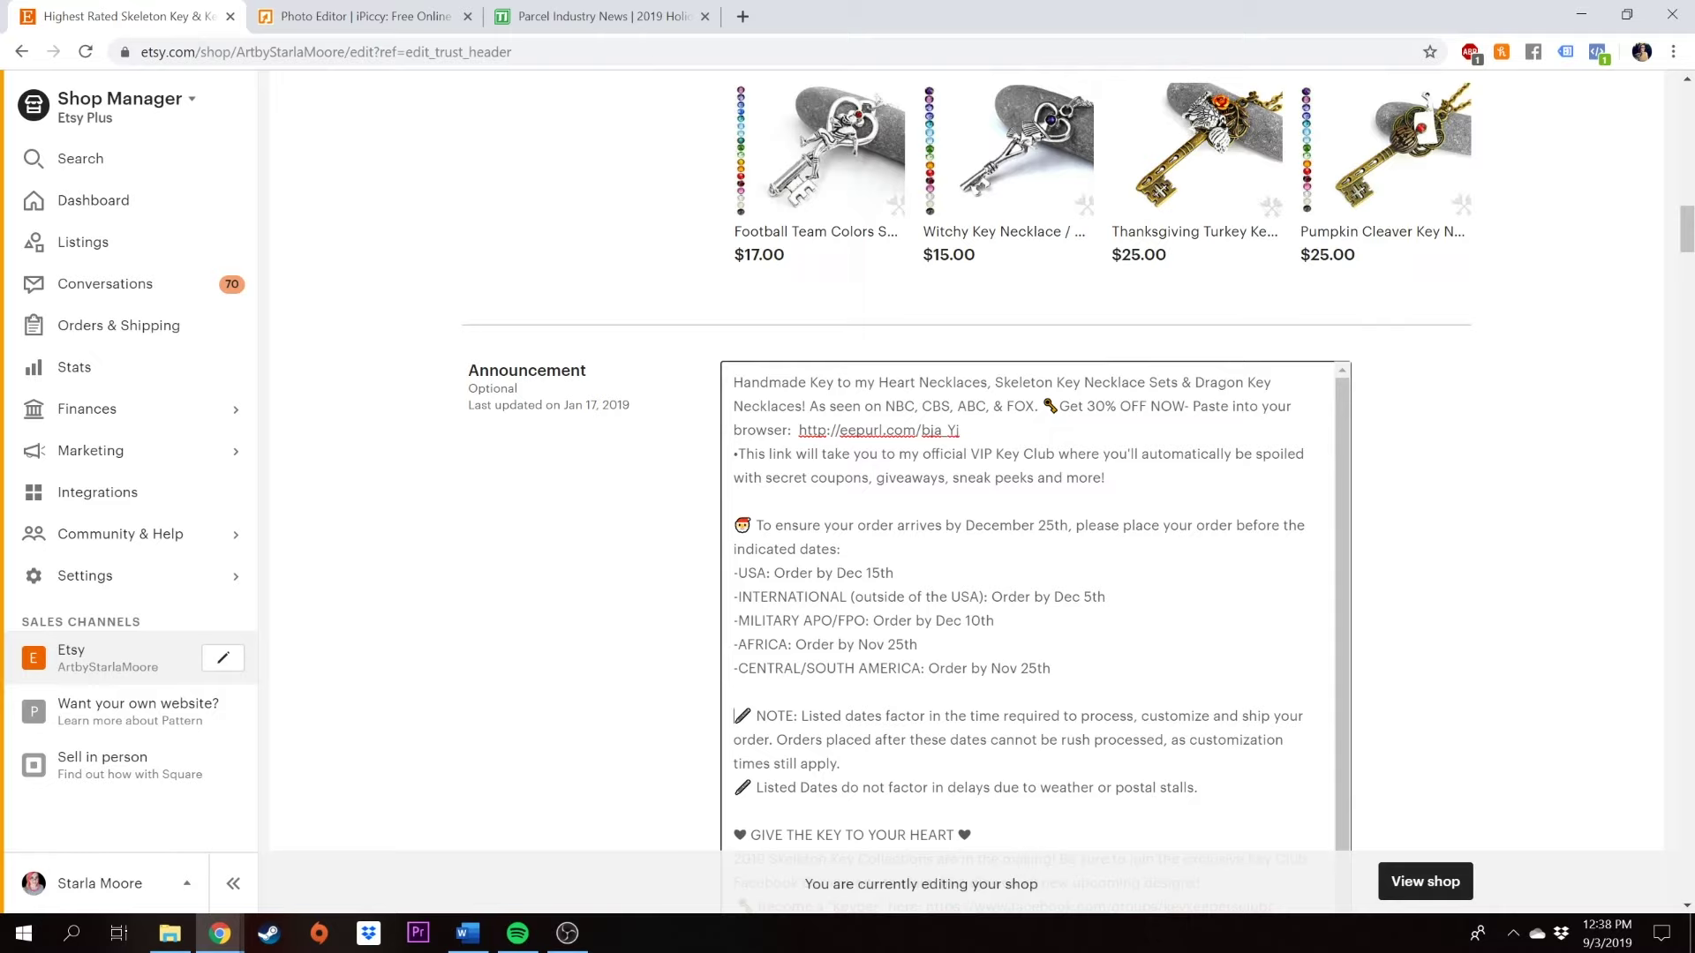
key(Return)
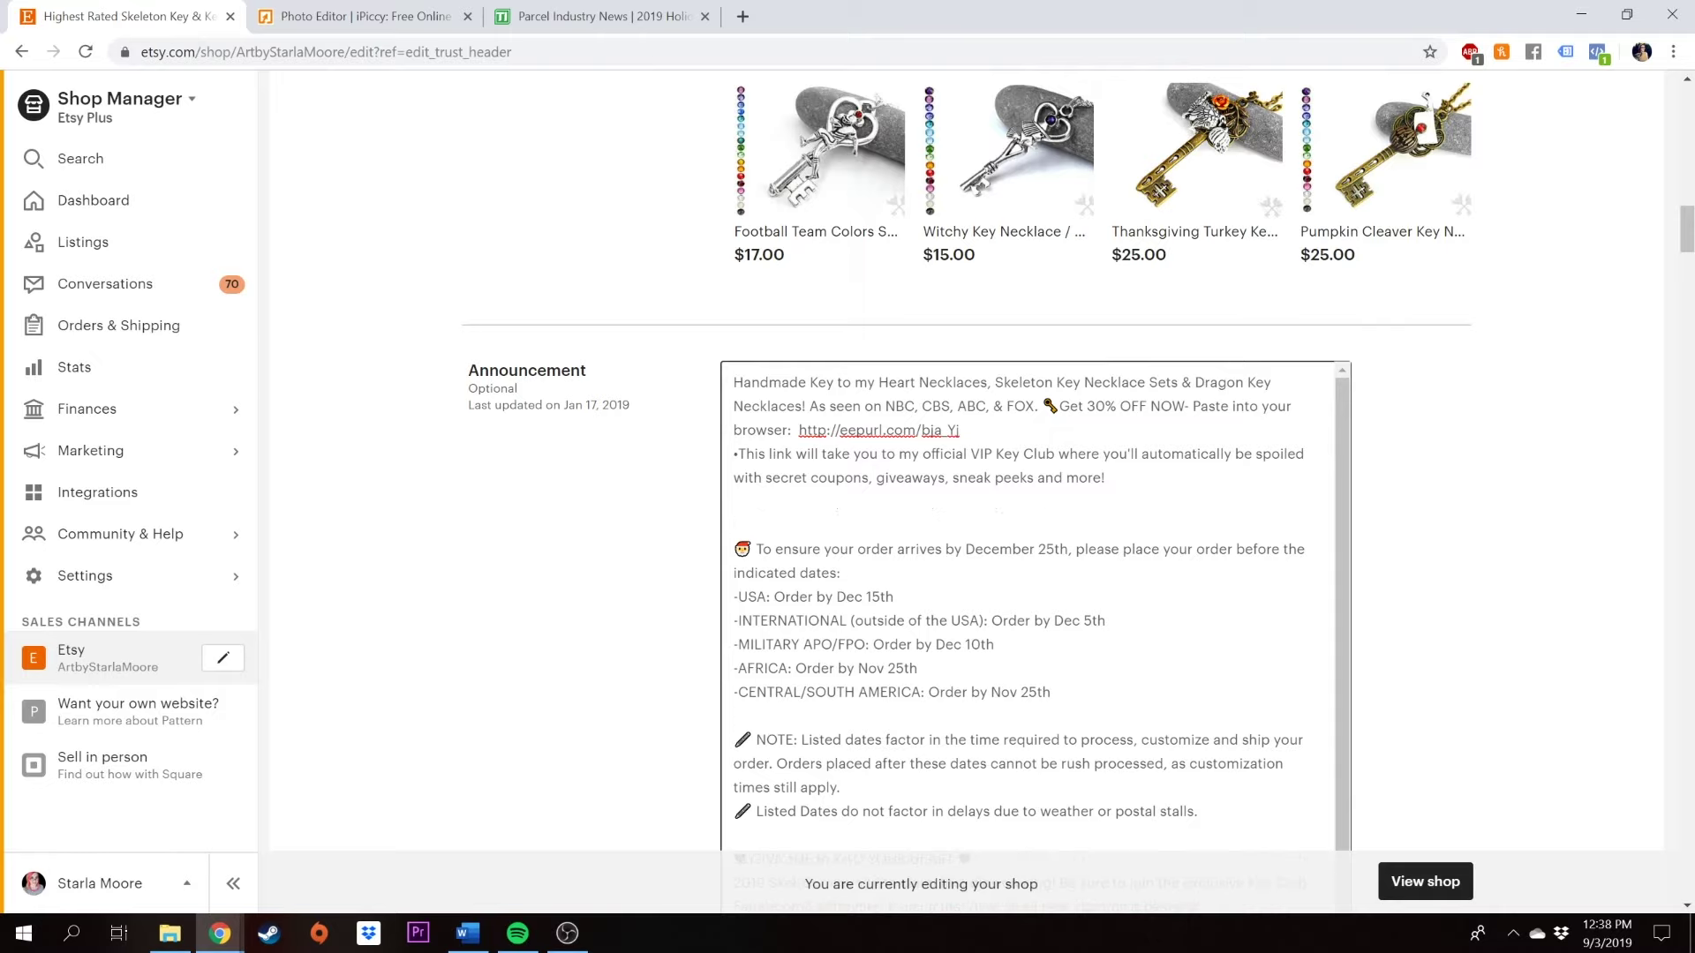
text(2019 HOLIDAY SHIPPING)
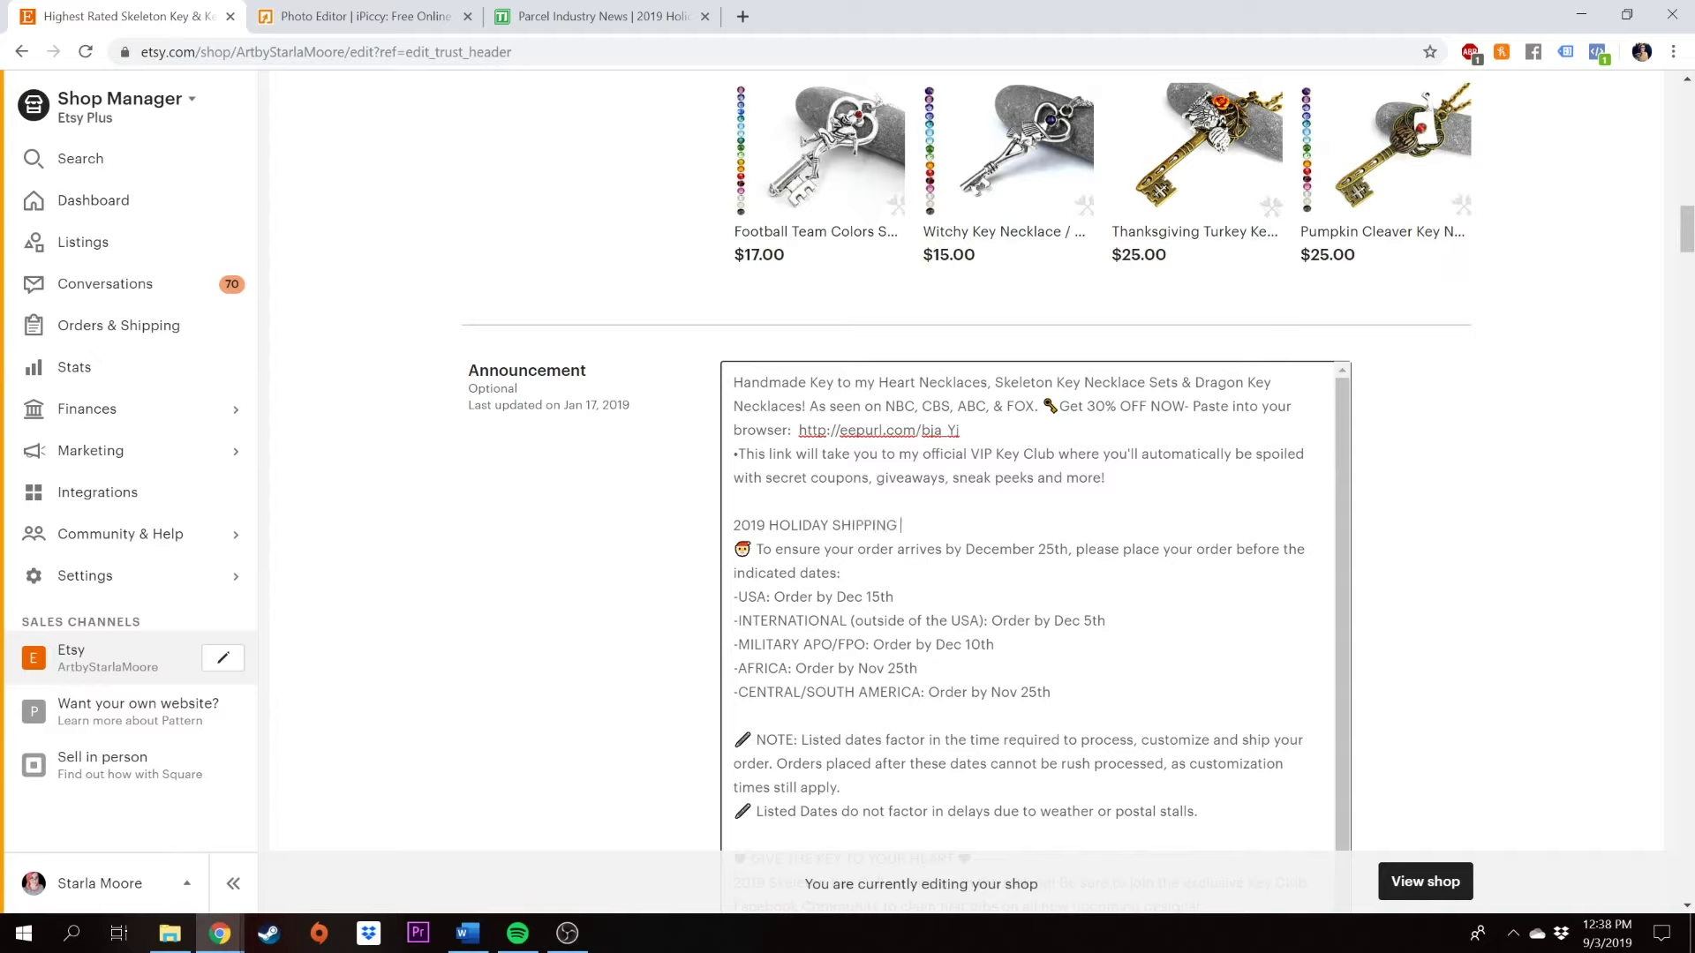
text( DEADLINES)
- In a new browser tab, go to Emojipedia after a brief stop at the Get Emoji site
click(733, 30)
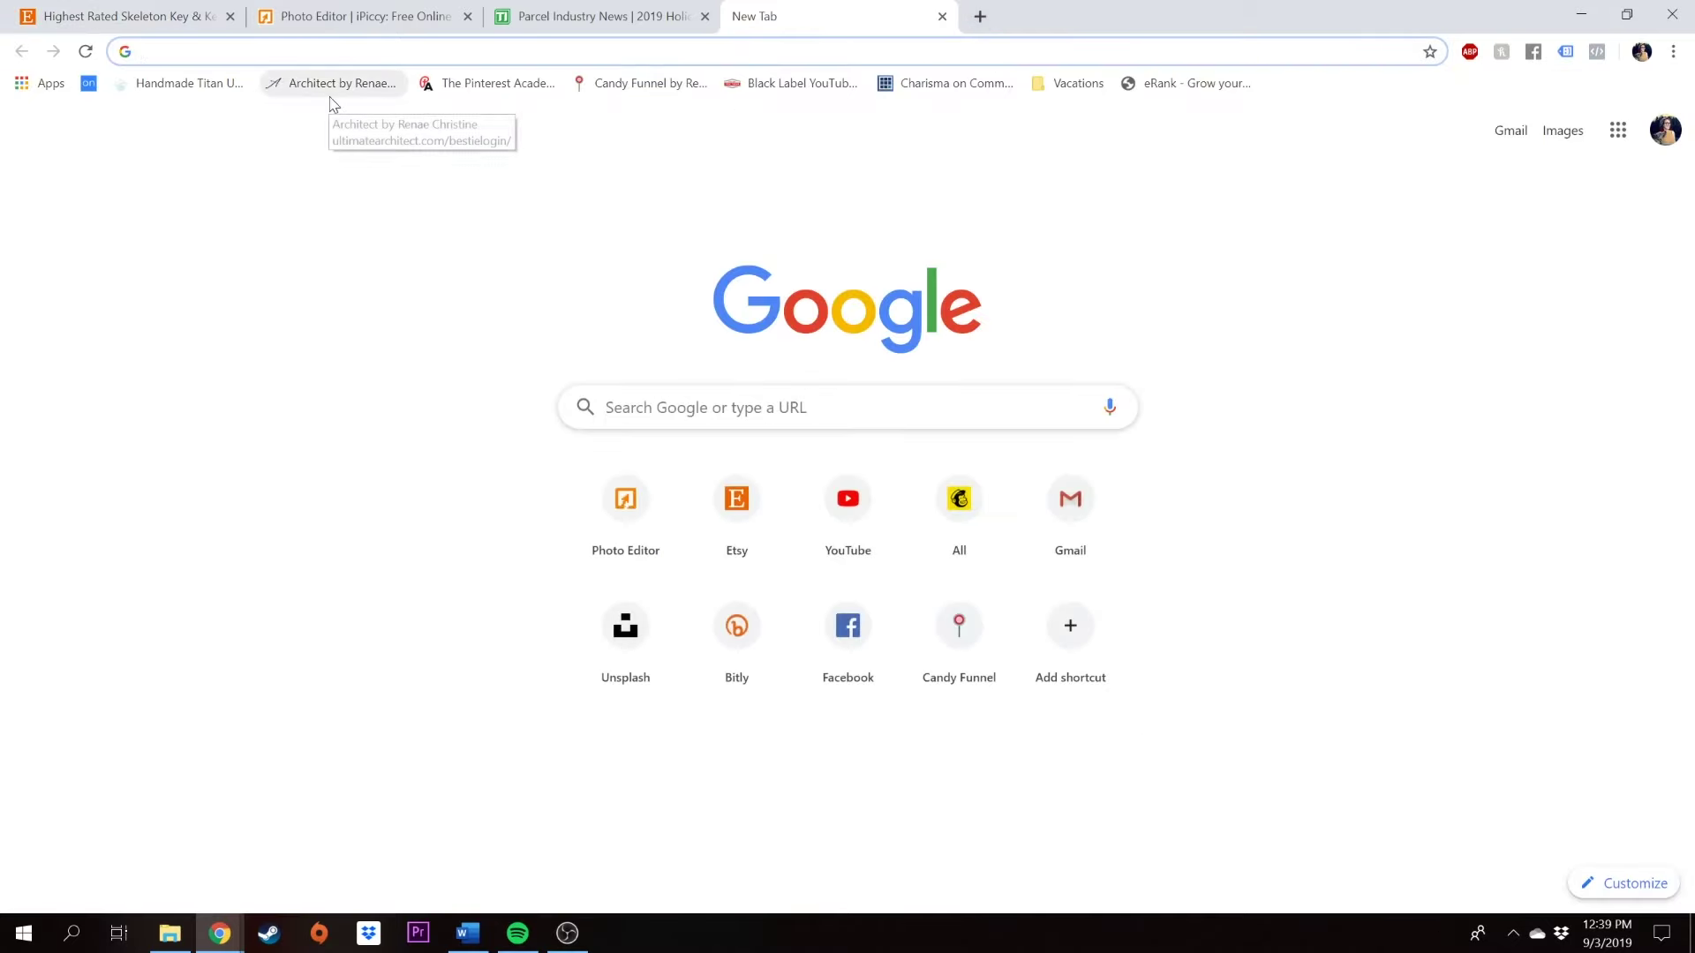
text(GETE)
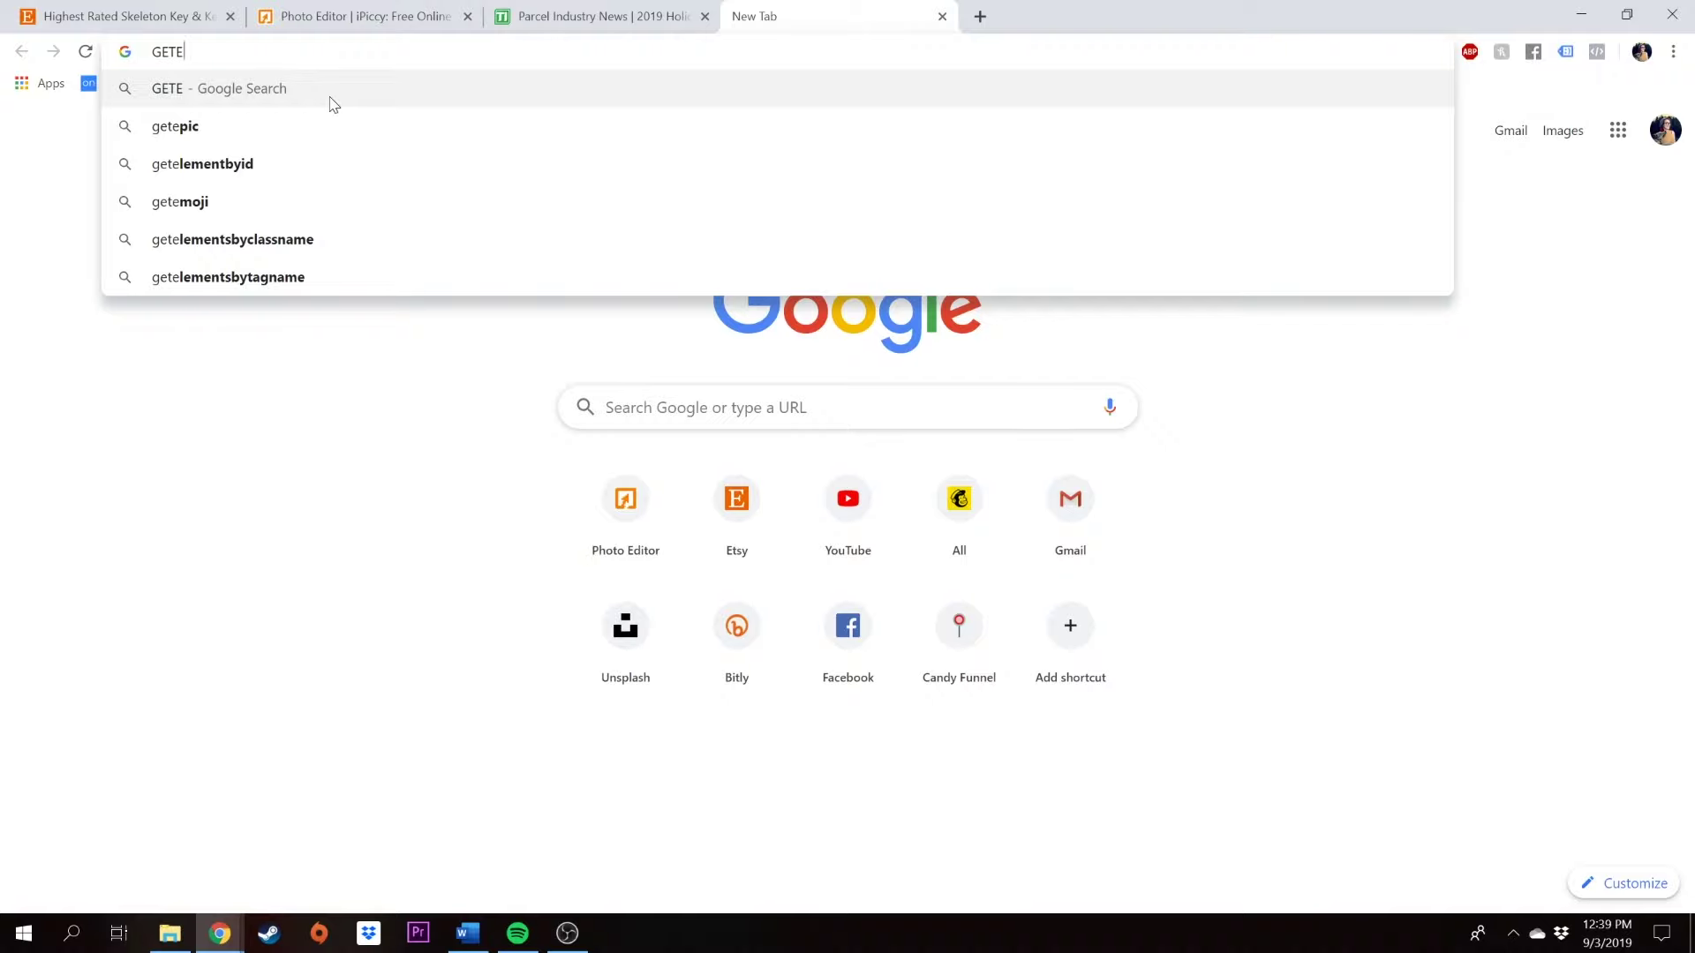
click(205, 202)
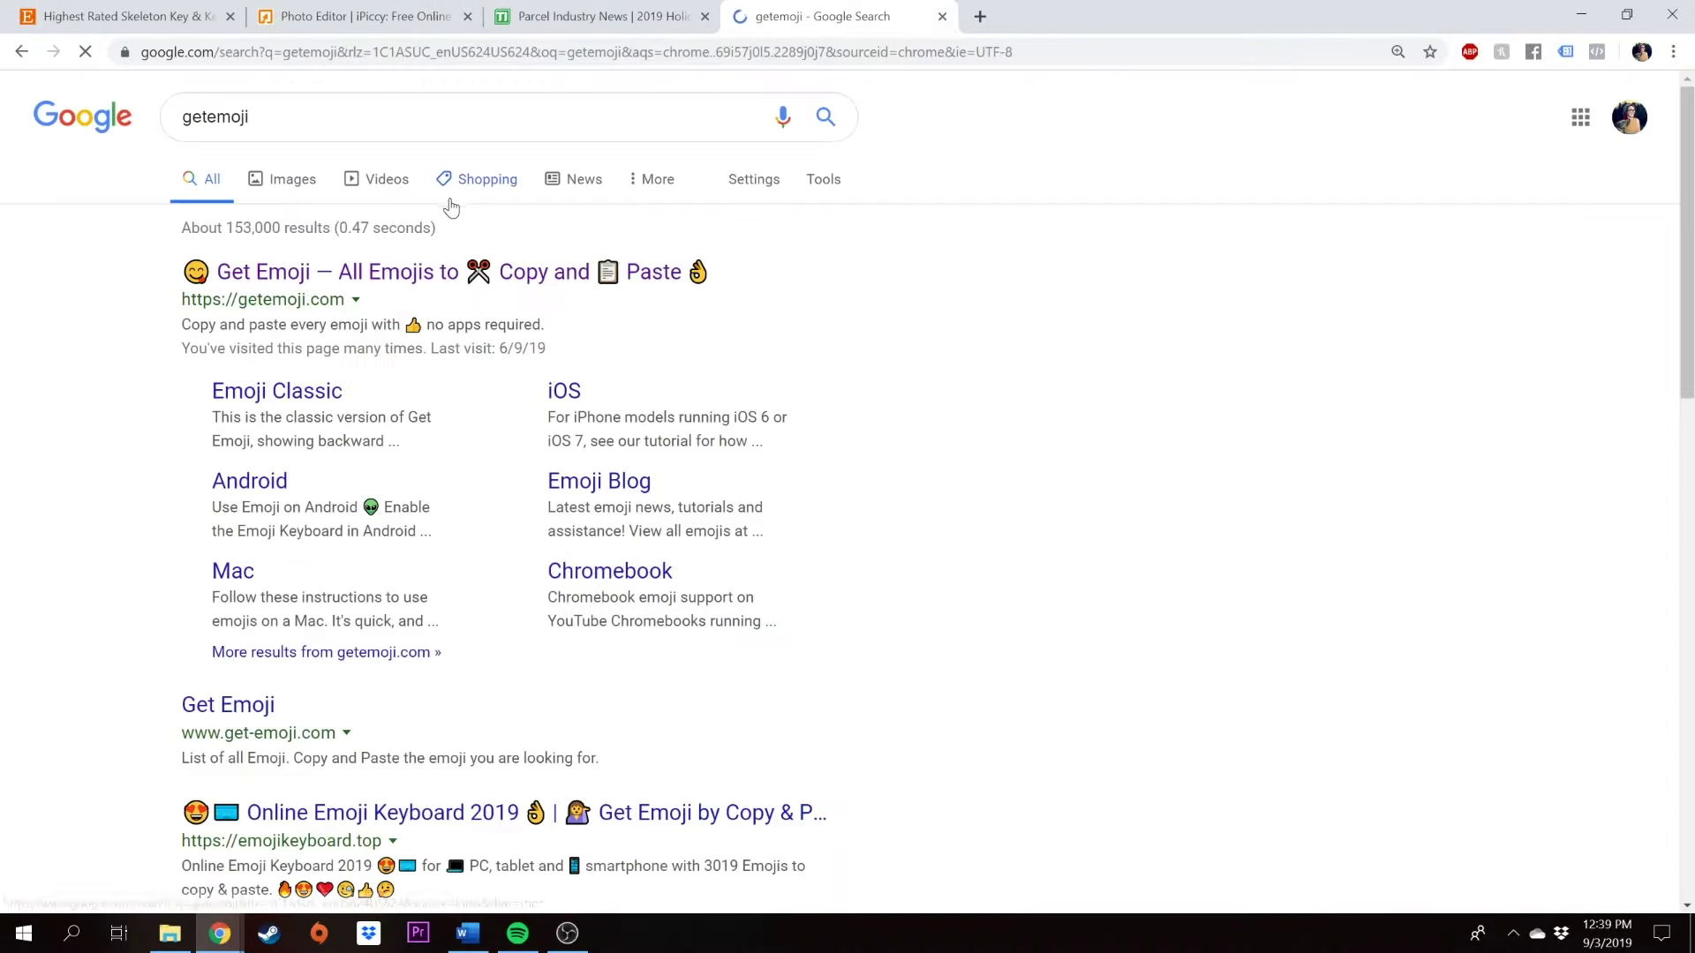
click(353, 274)
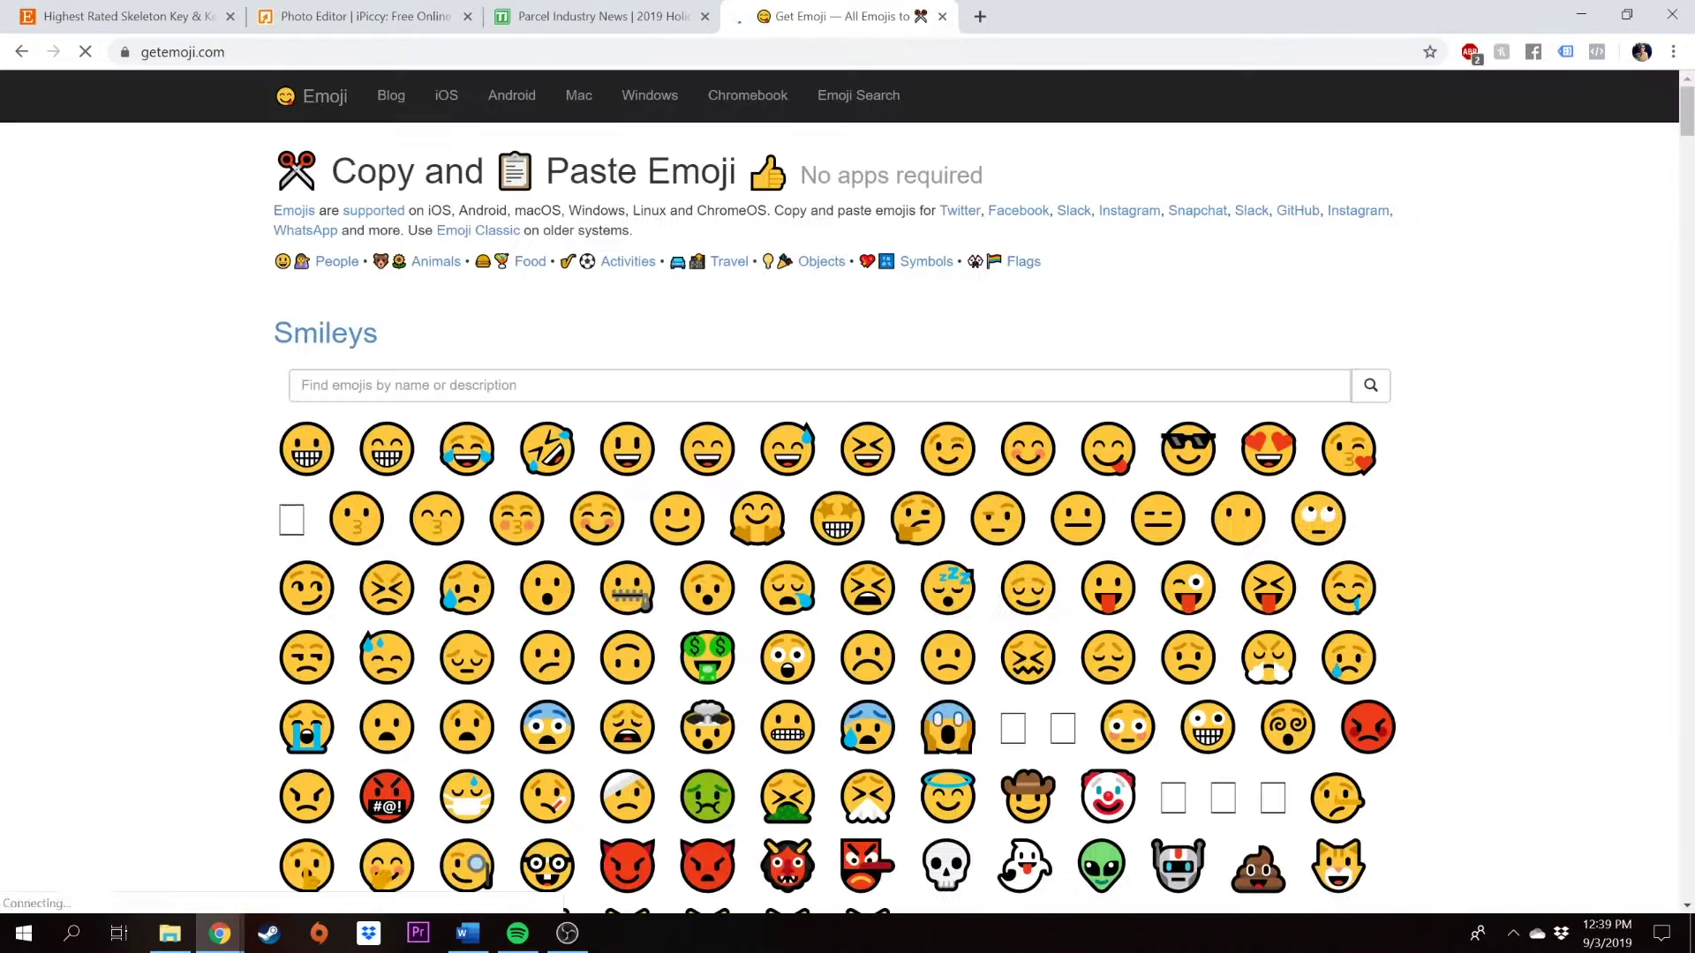
scroll(848, 529, down, 20)
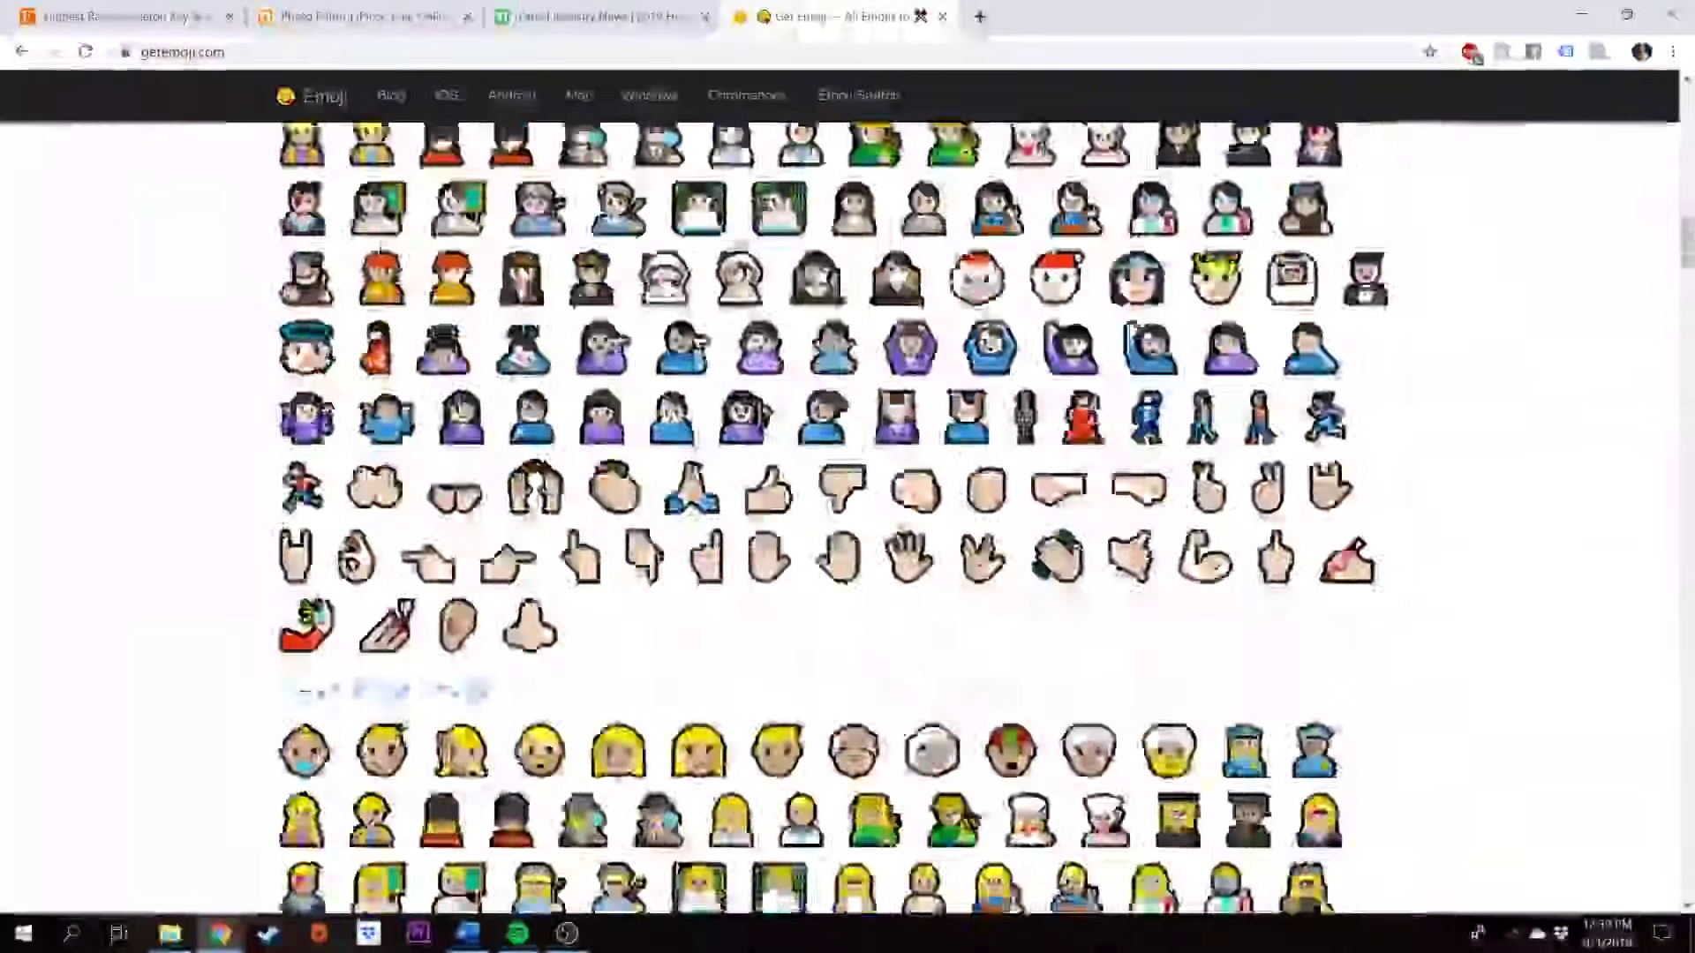
scroll(848, 530, down, 15)
key(ctrl+l)
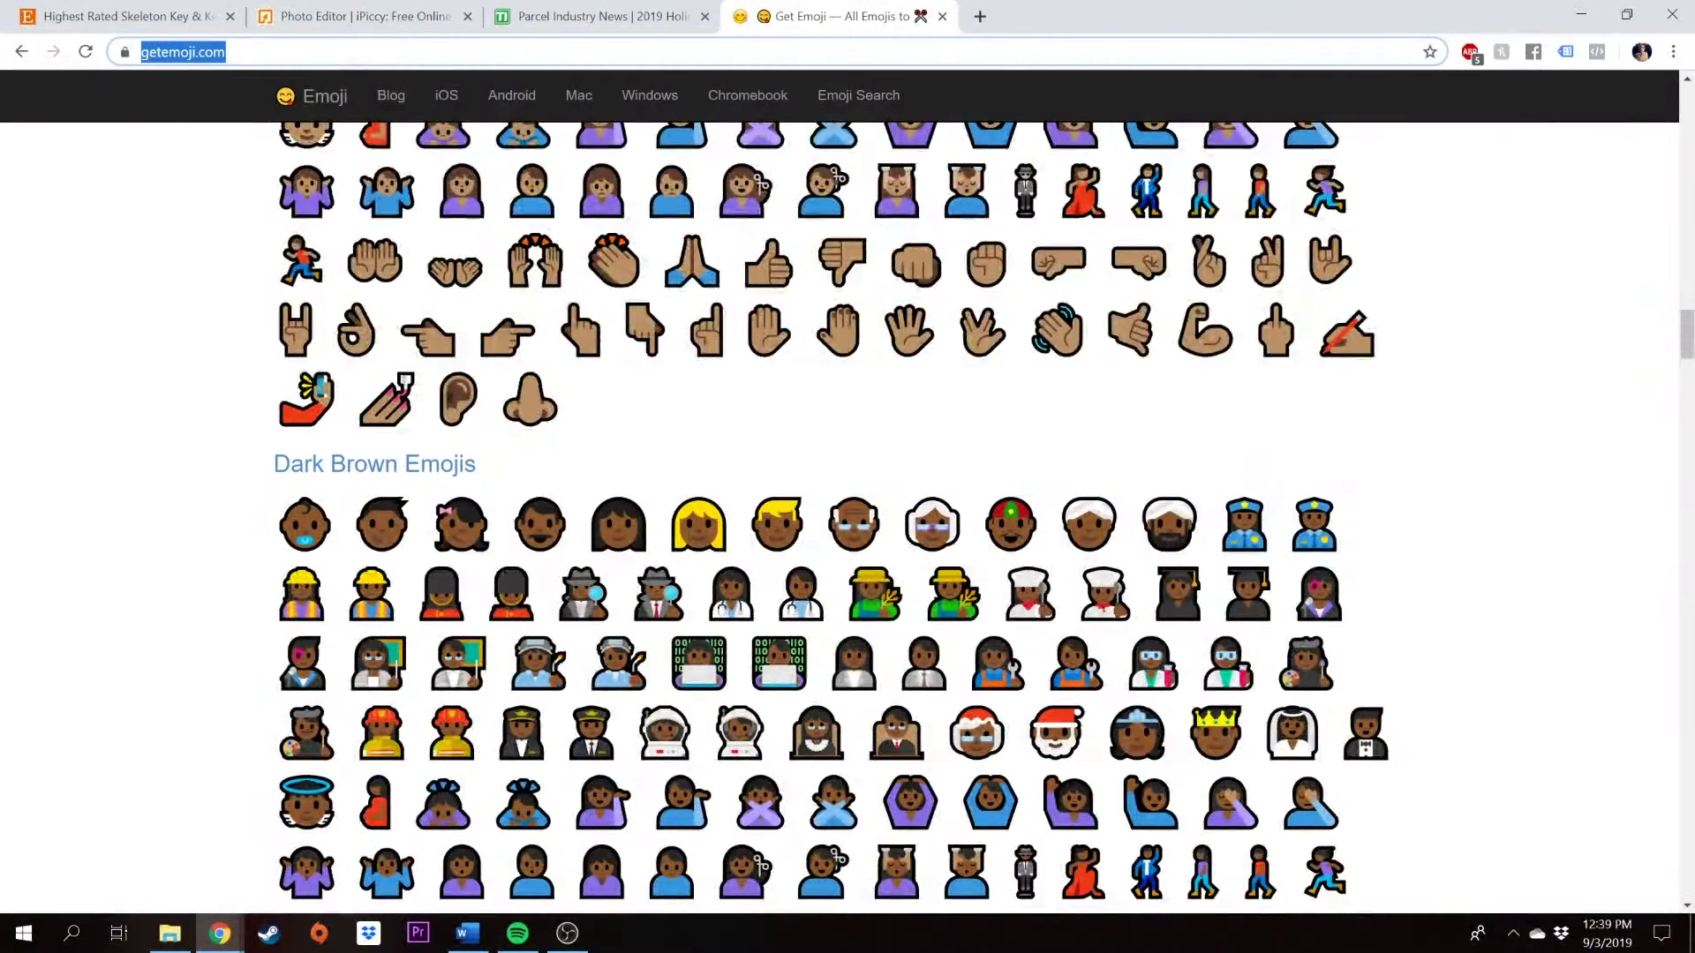
text(EMOJI)
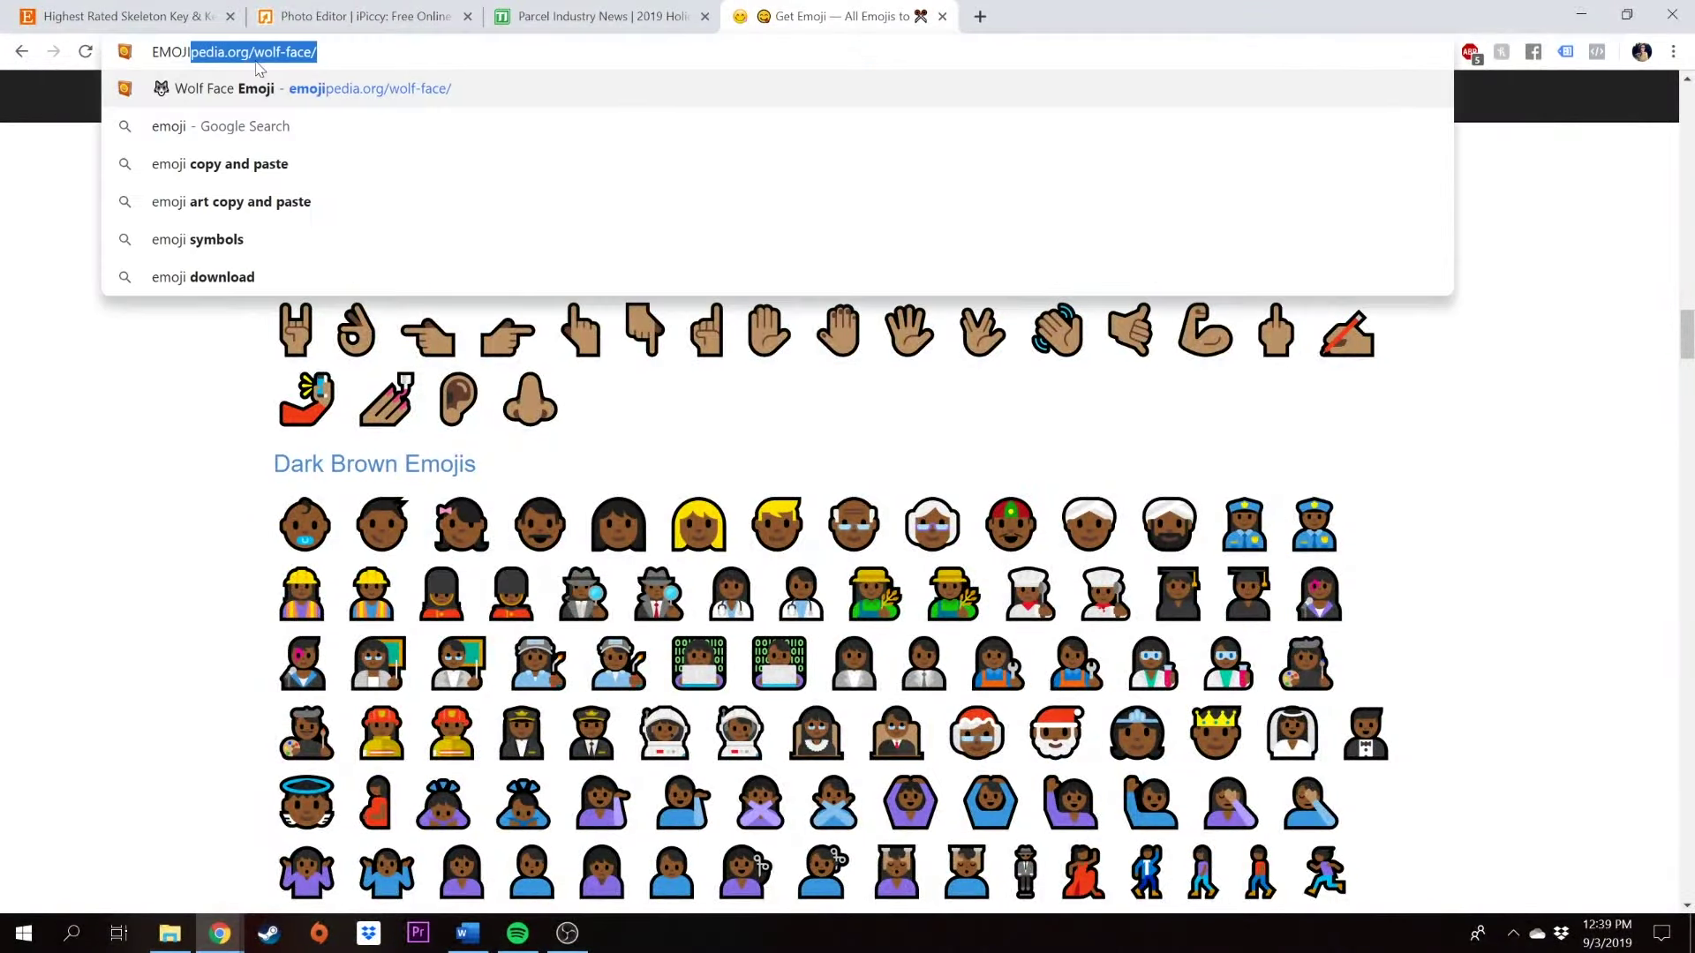
key(Return)
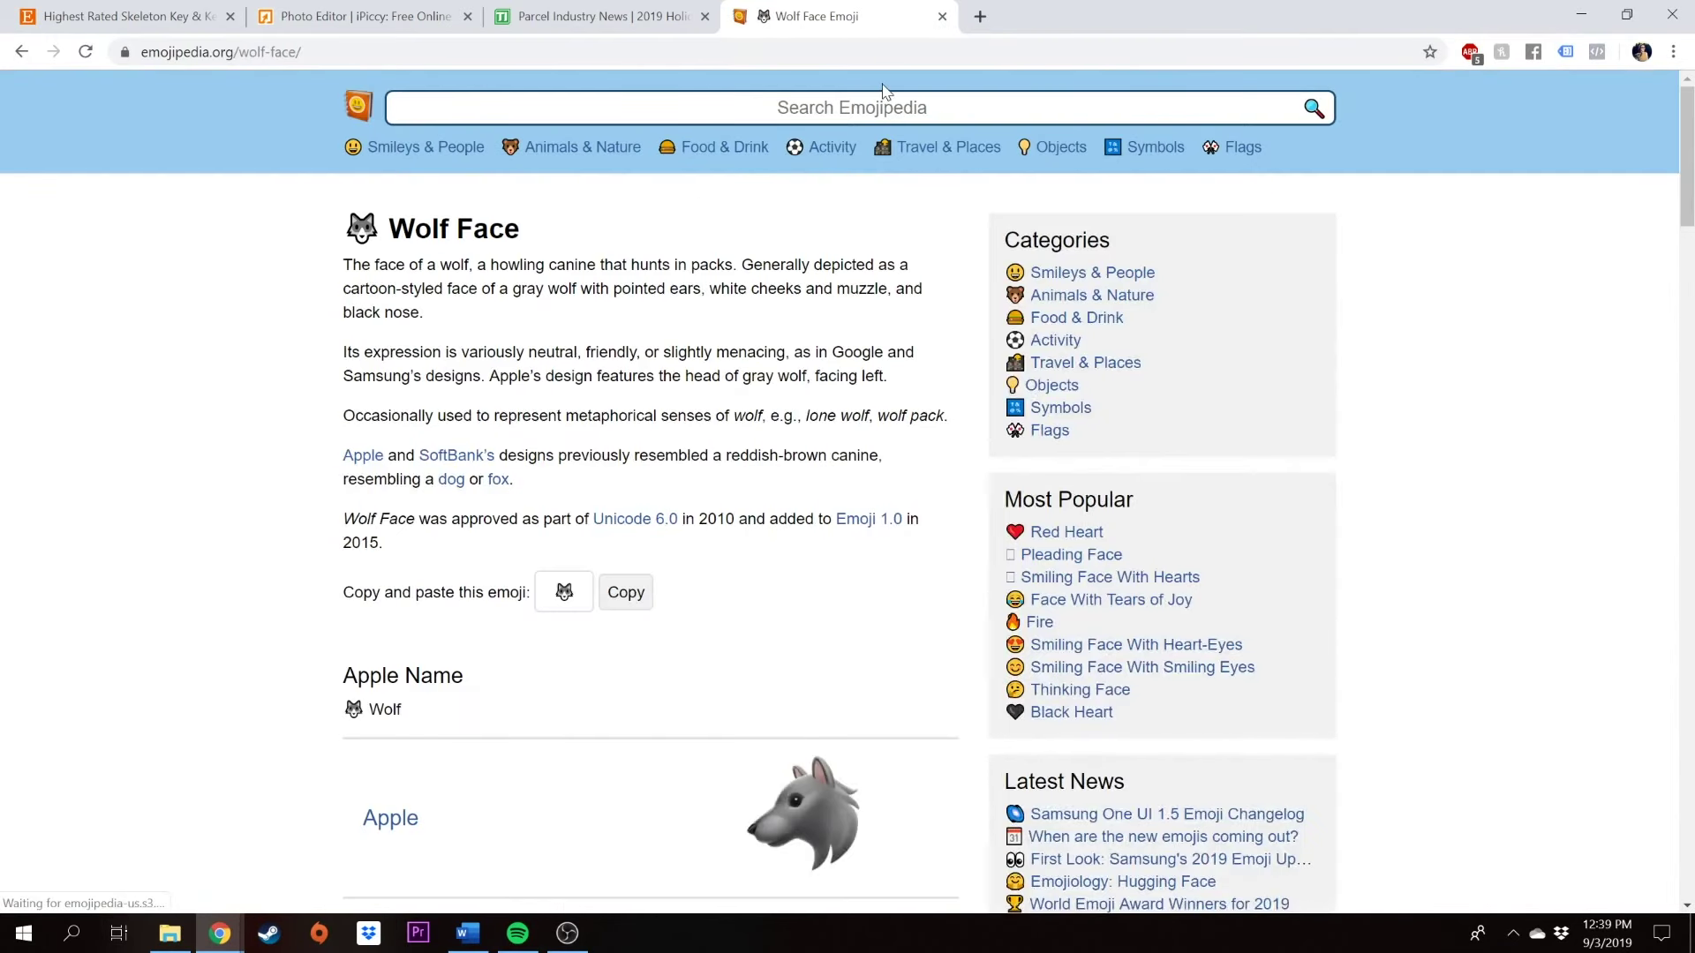
- Search Emojipedia for CHRISTMAS, copy the Christmas Tree emoji and return to the Etsy announcement
text(C)
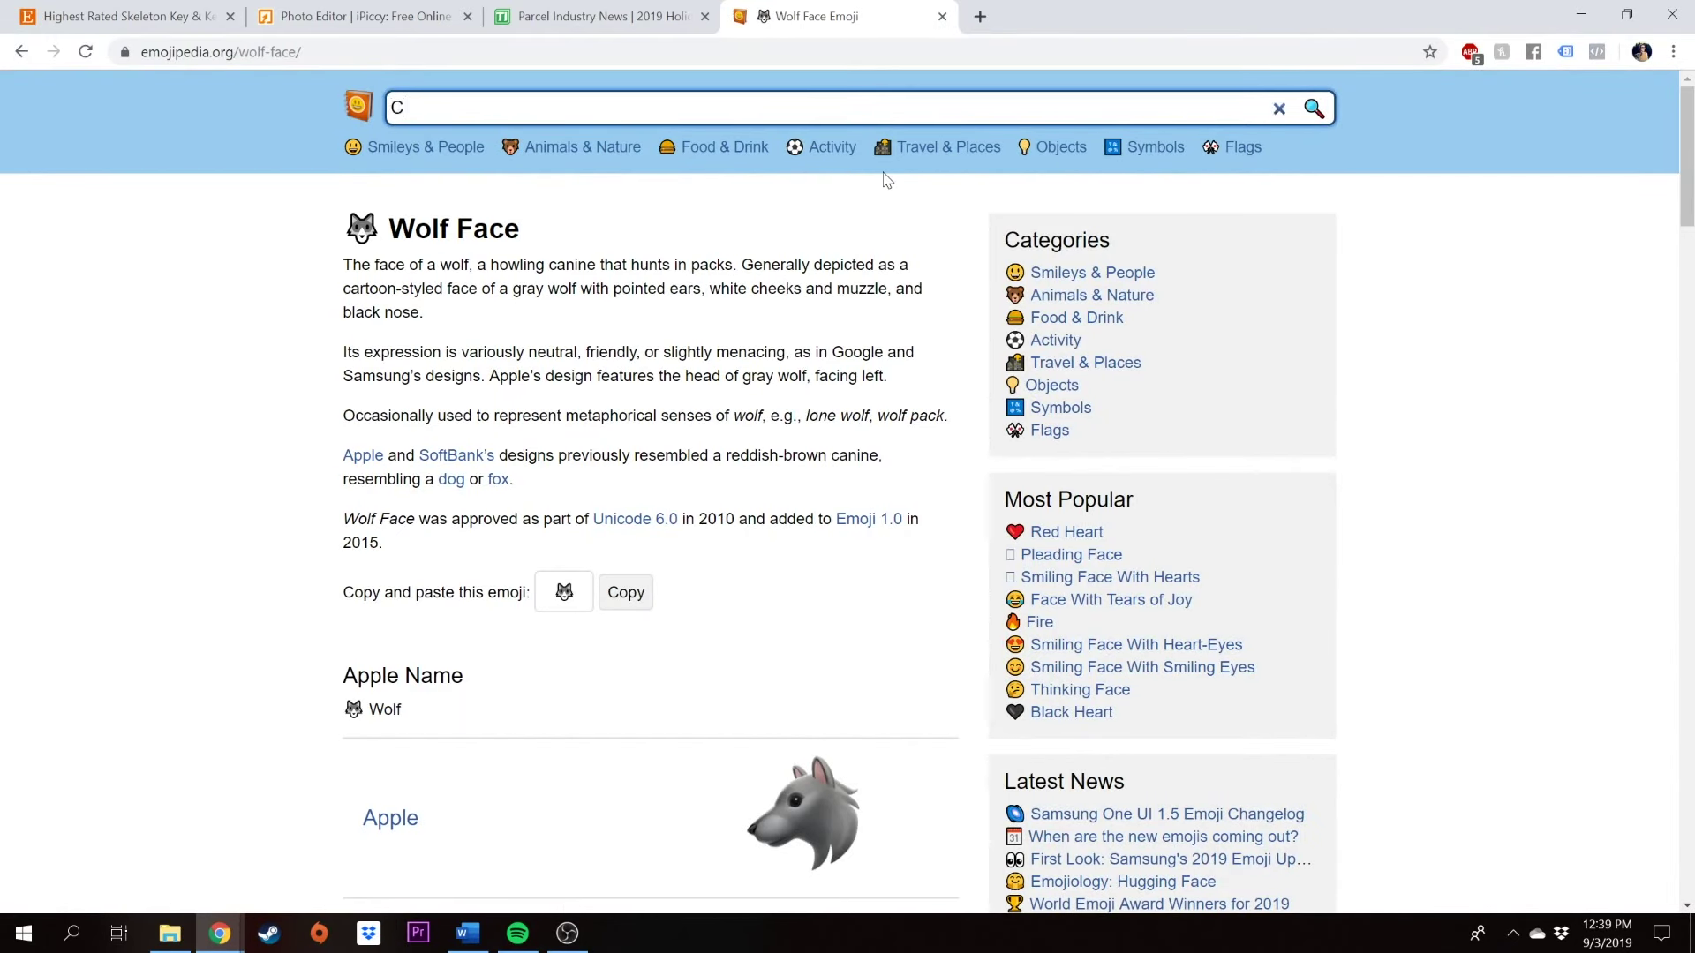
text(HRISTMAS)
key(Return)
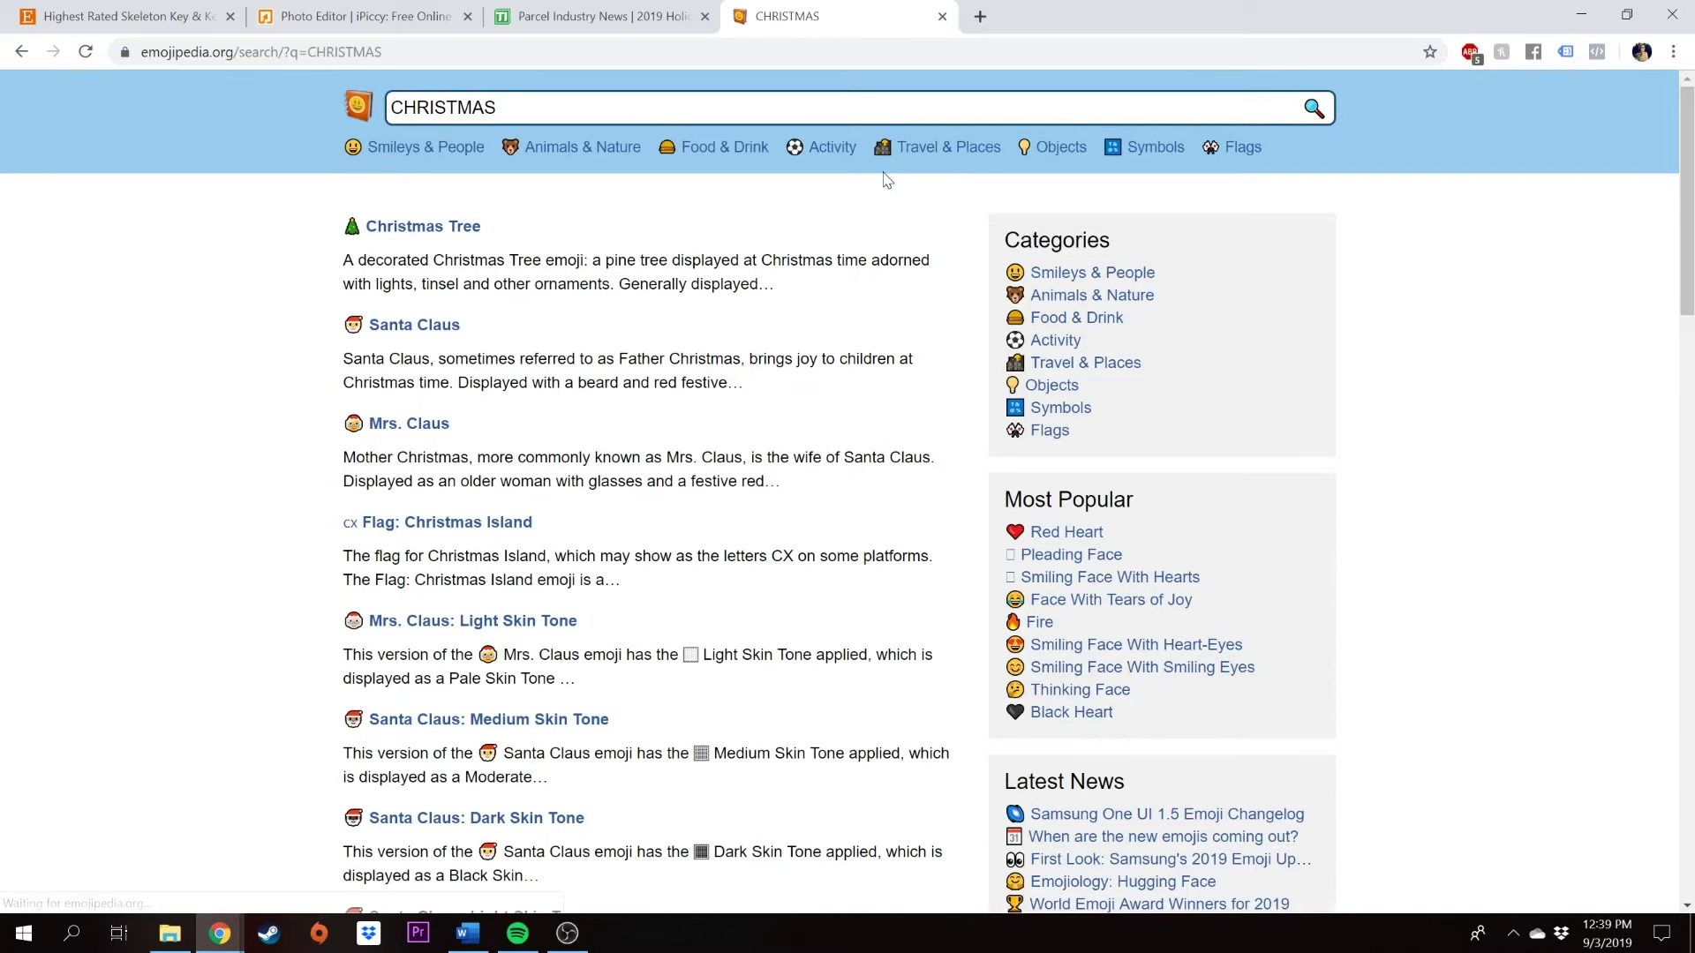
scroll(297, 320, down, 20)
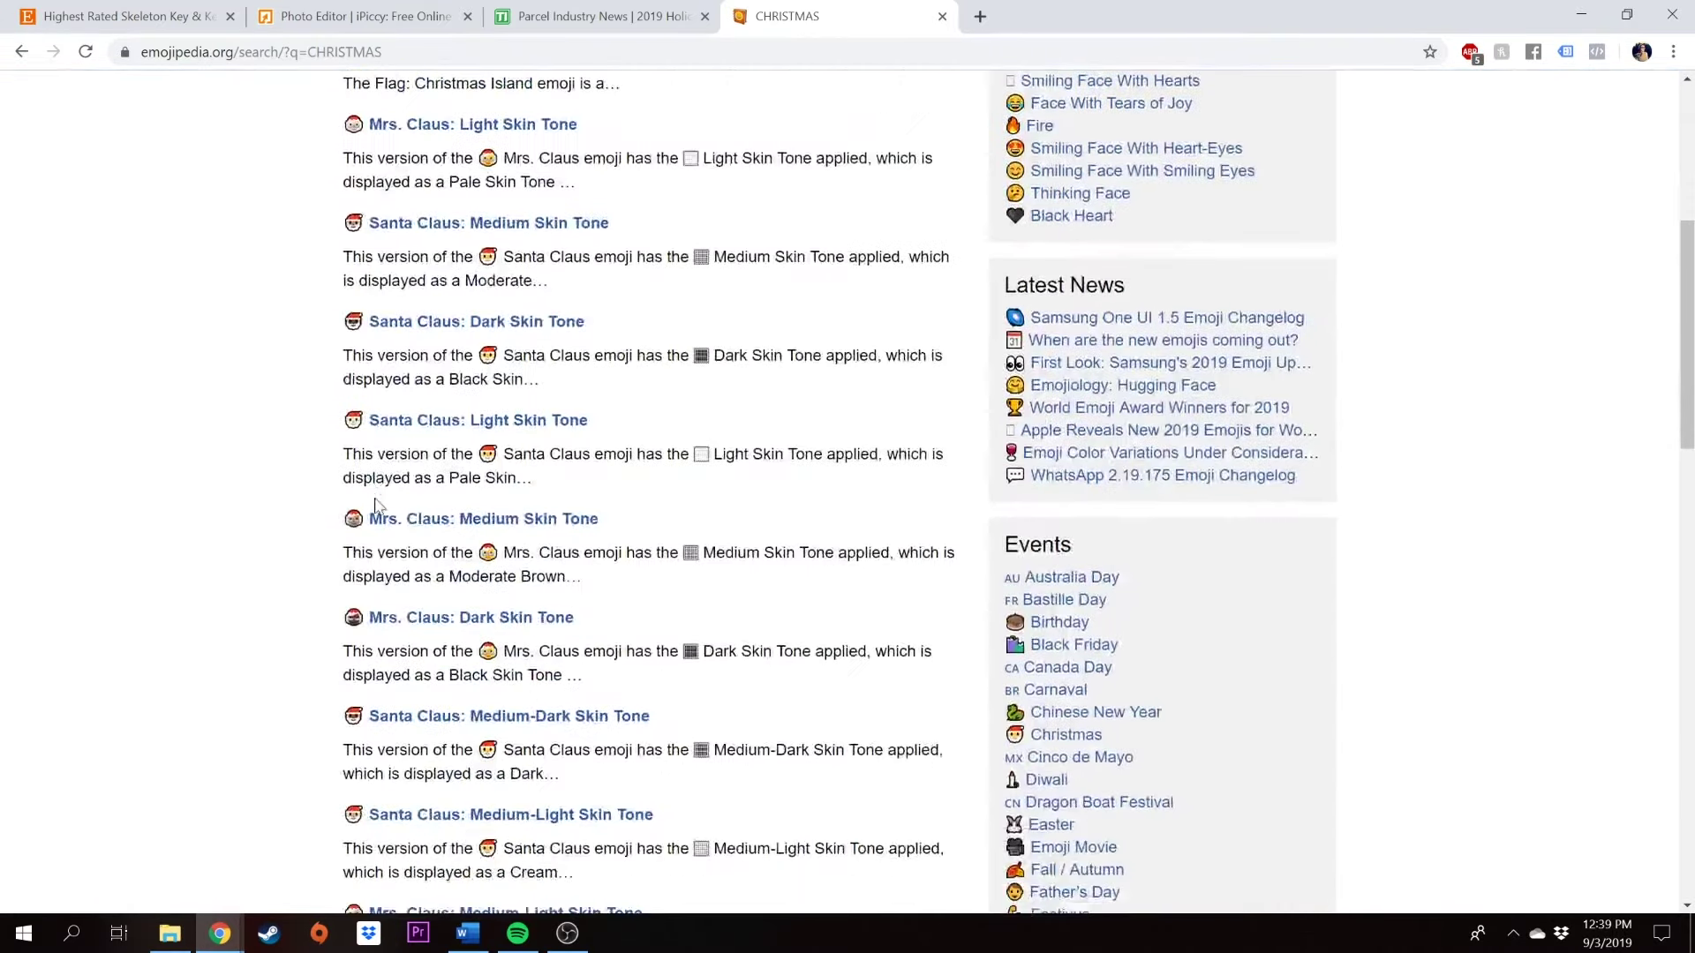
scroll(377, 539, up, 20)
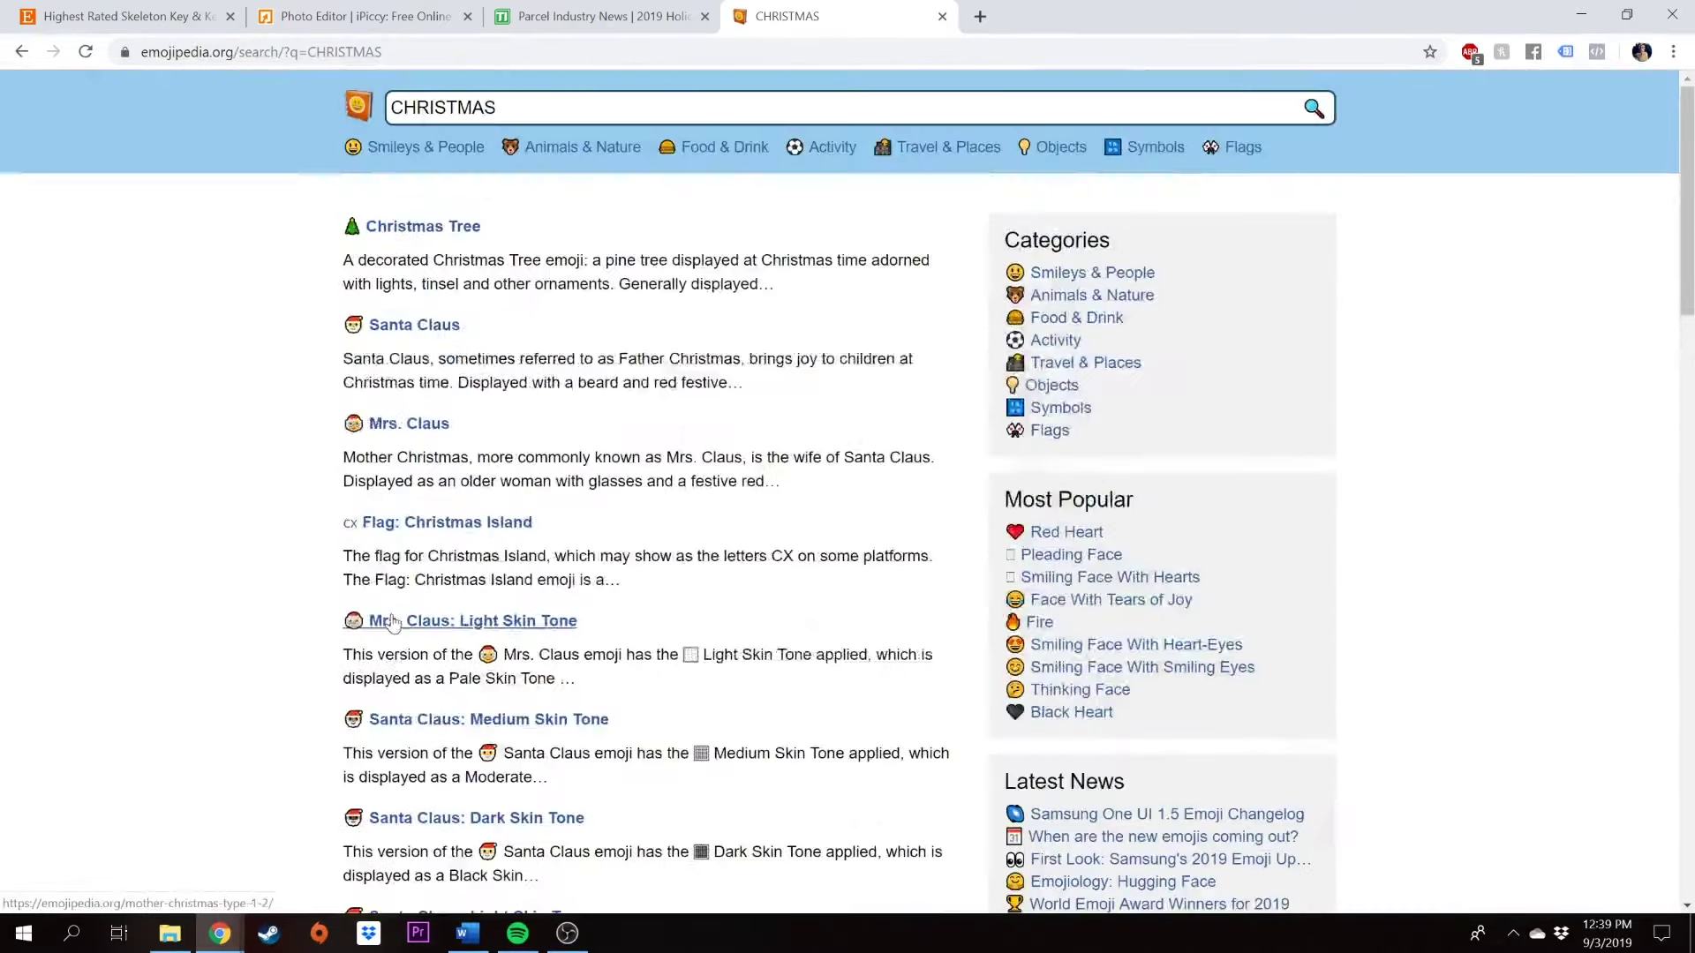
click(421, 228)
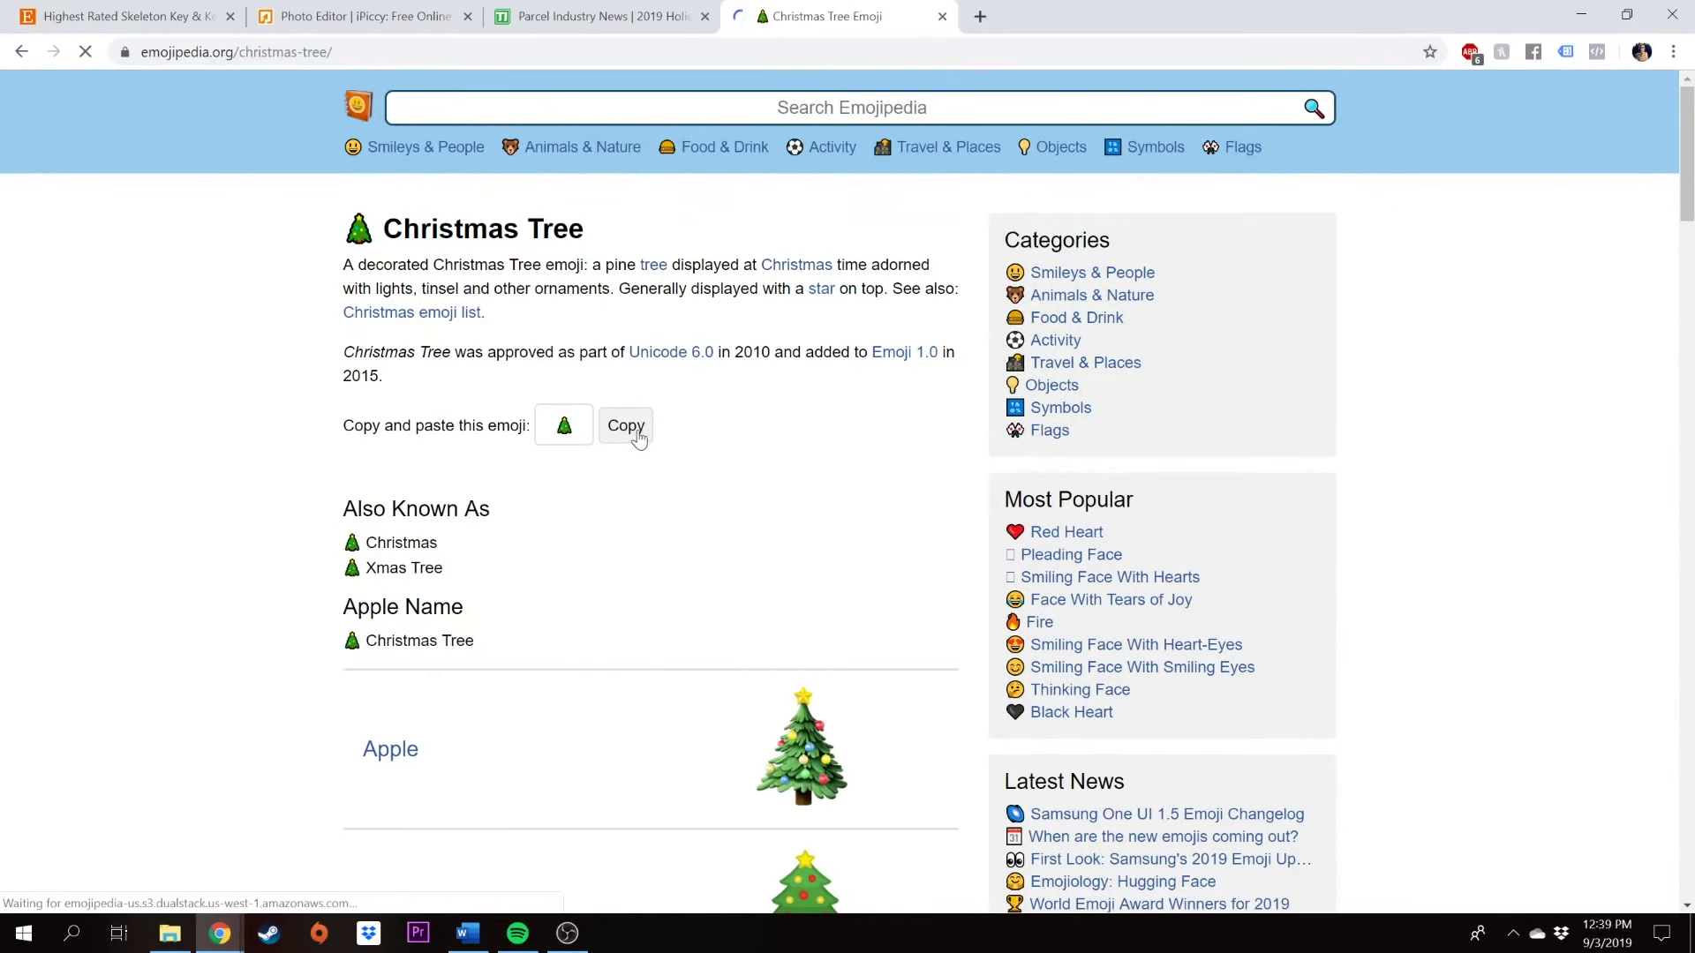
click(626, 426)
click(123, 15)
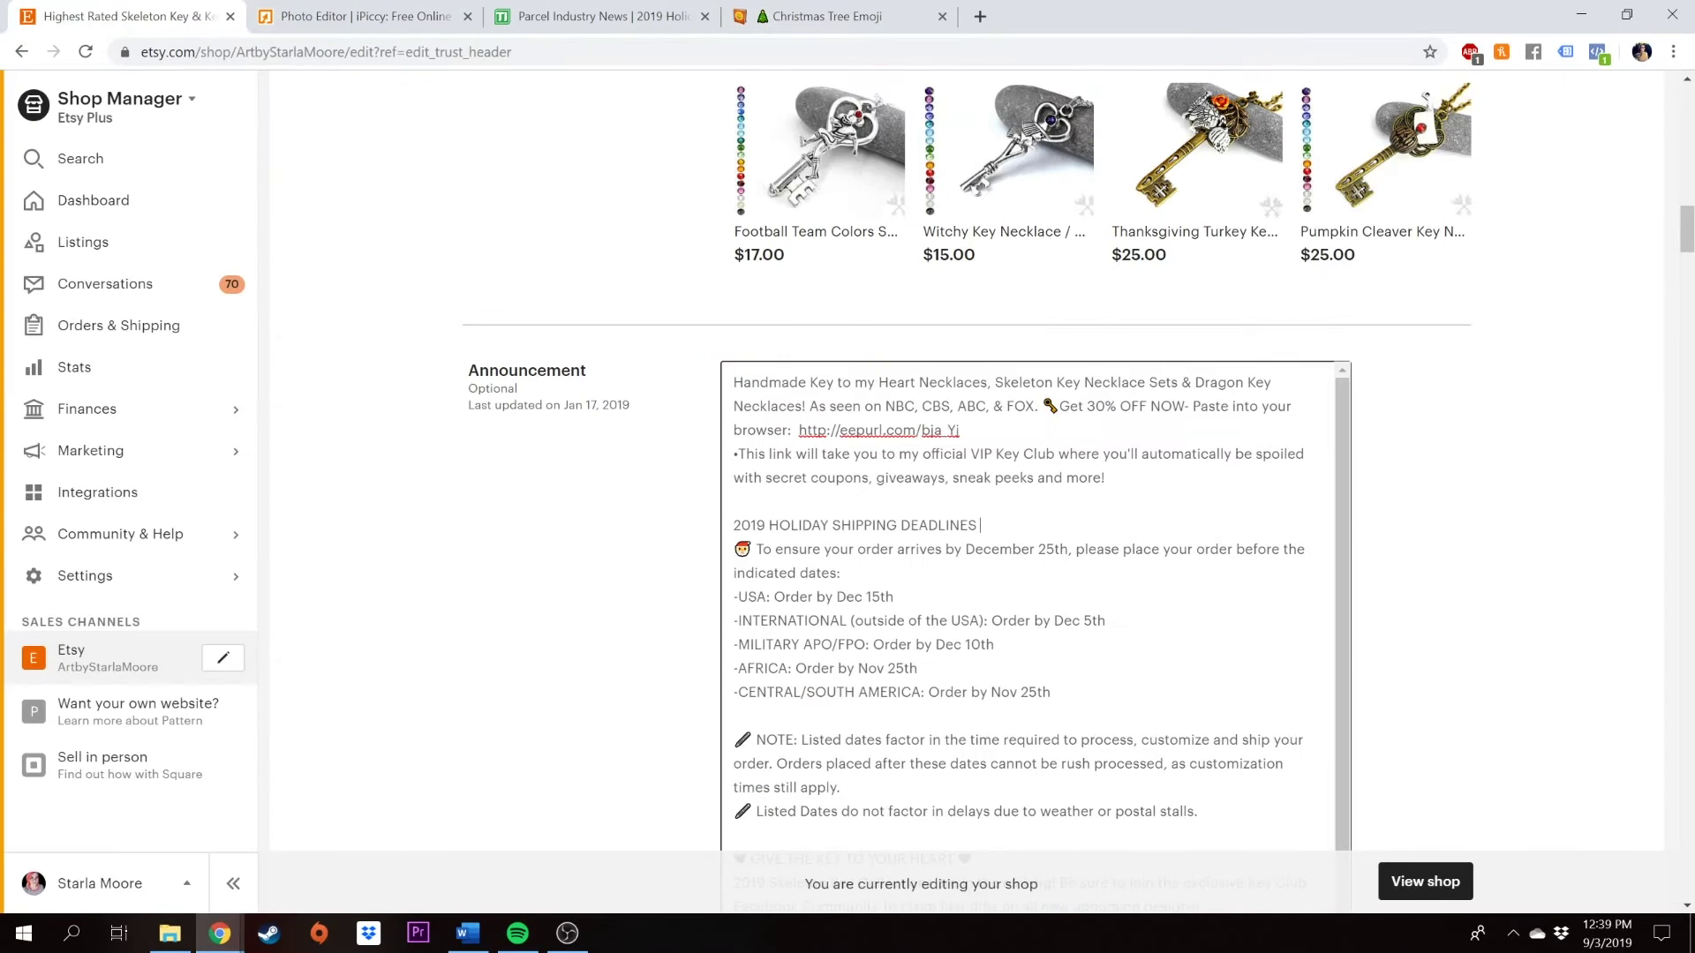
- Paste the tree emoji by the deadlines heading and add an underscore divider above GIVE THE KEY TO YOUR HEART
key(ctrl+v)
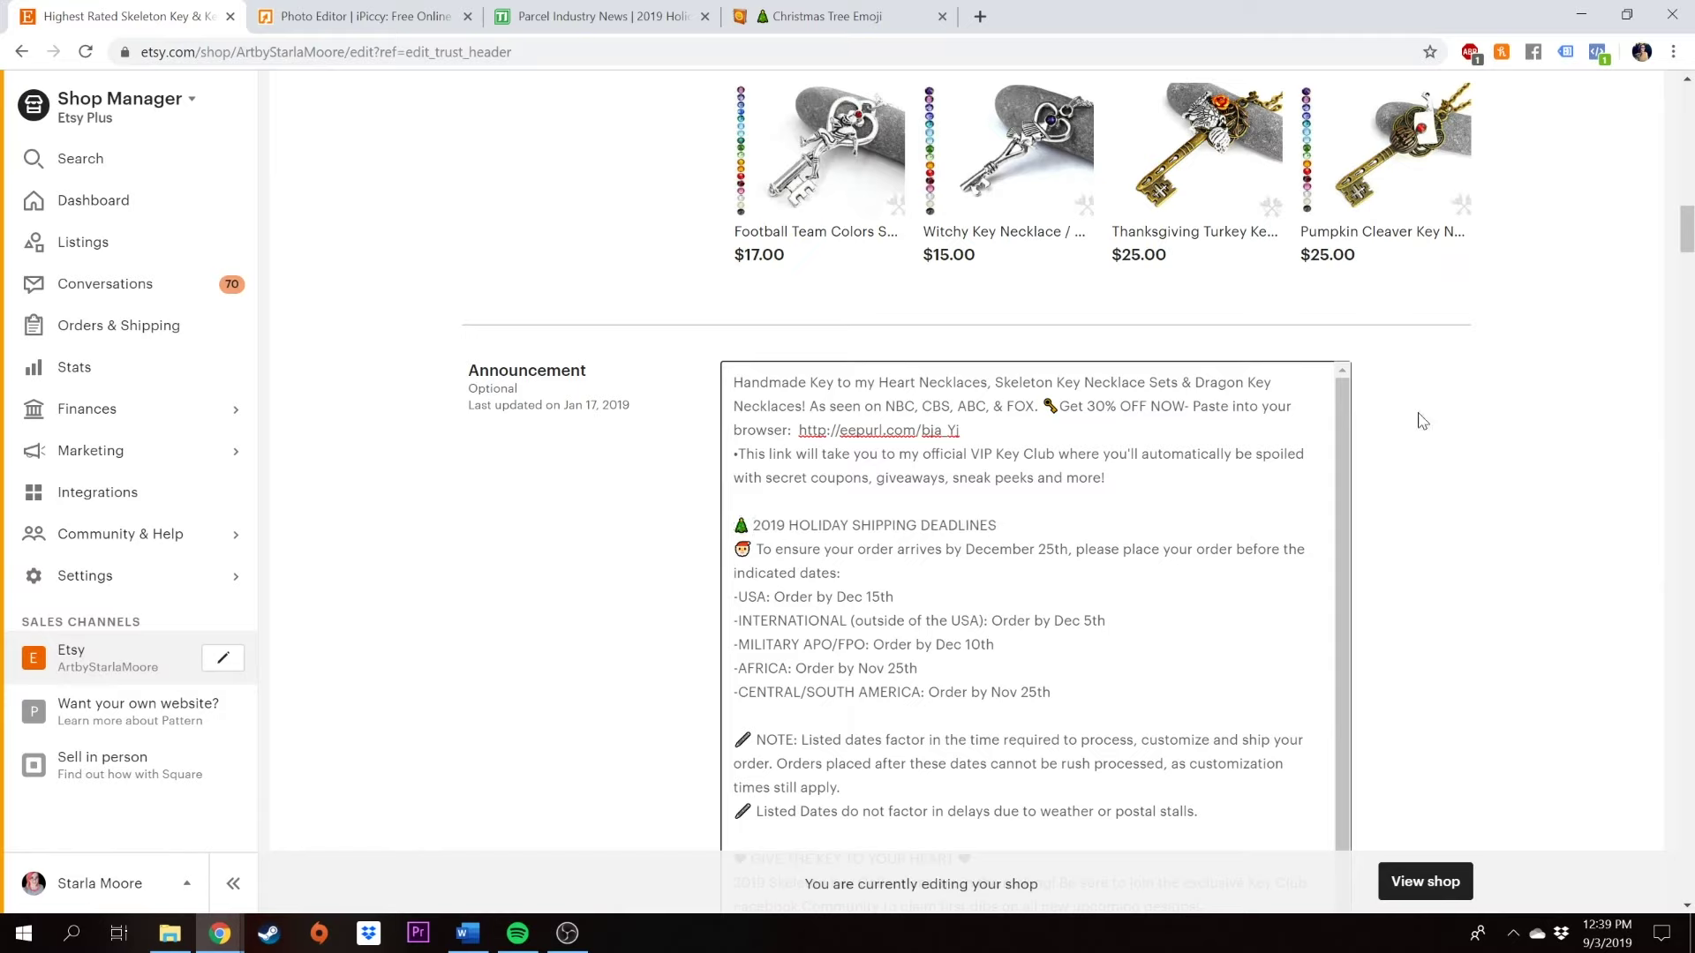
key(Down)
key(Down)
key(Down)
key(Down)
key(Down)
key(Down)
key(Down)
key(Down)
key(Down)
key(Down)
key(Down)
key(Down)
key(Down)
key(Down)
key(Down)
key(Down)
key(Down)
key(Down)
key(Down)
key(Down)
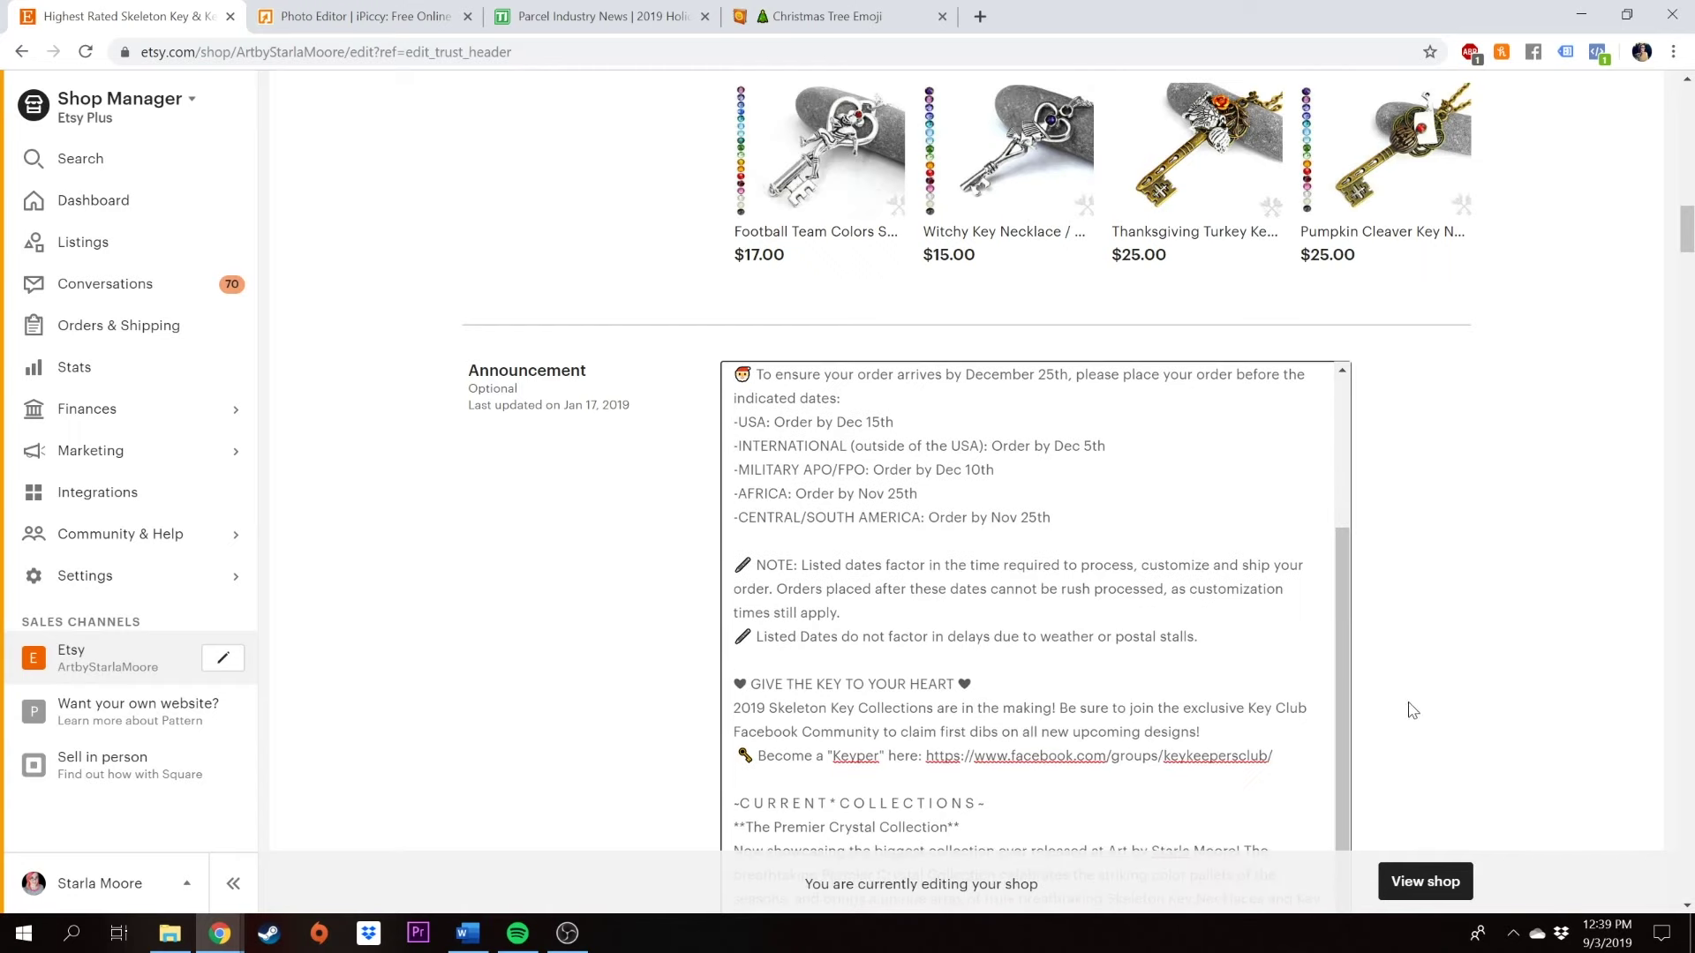
key(Return)
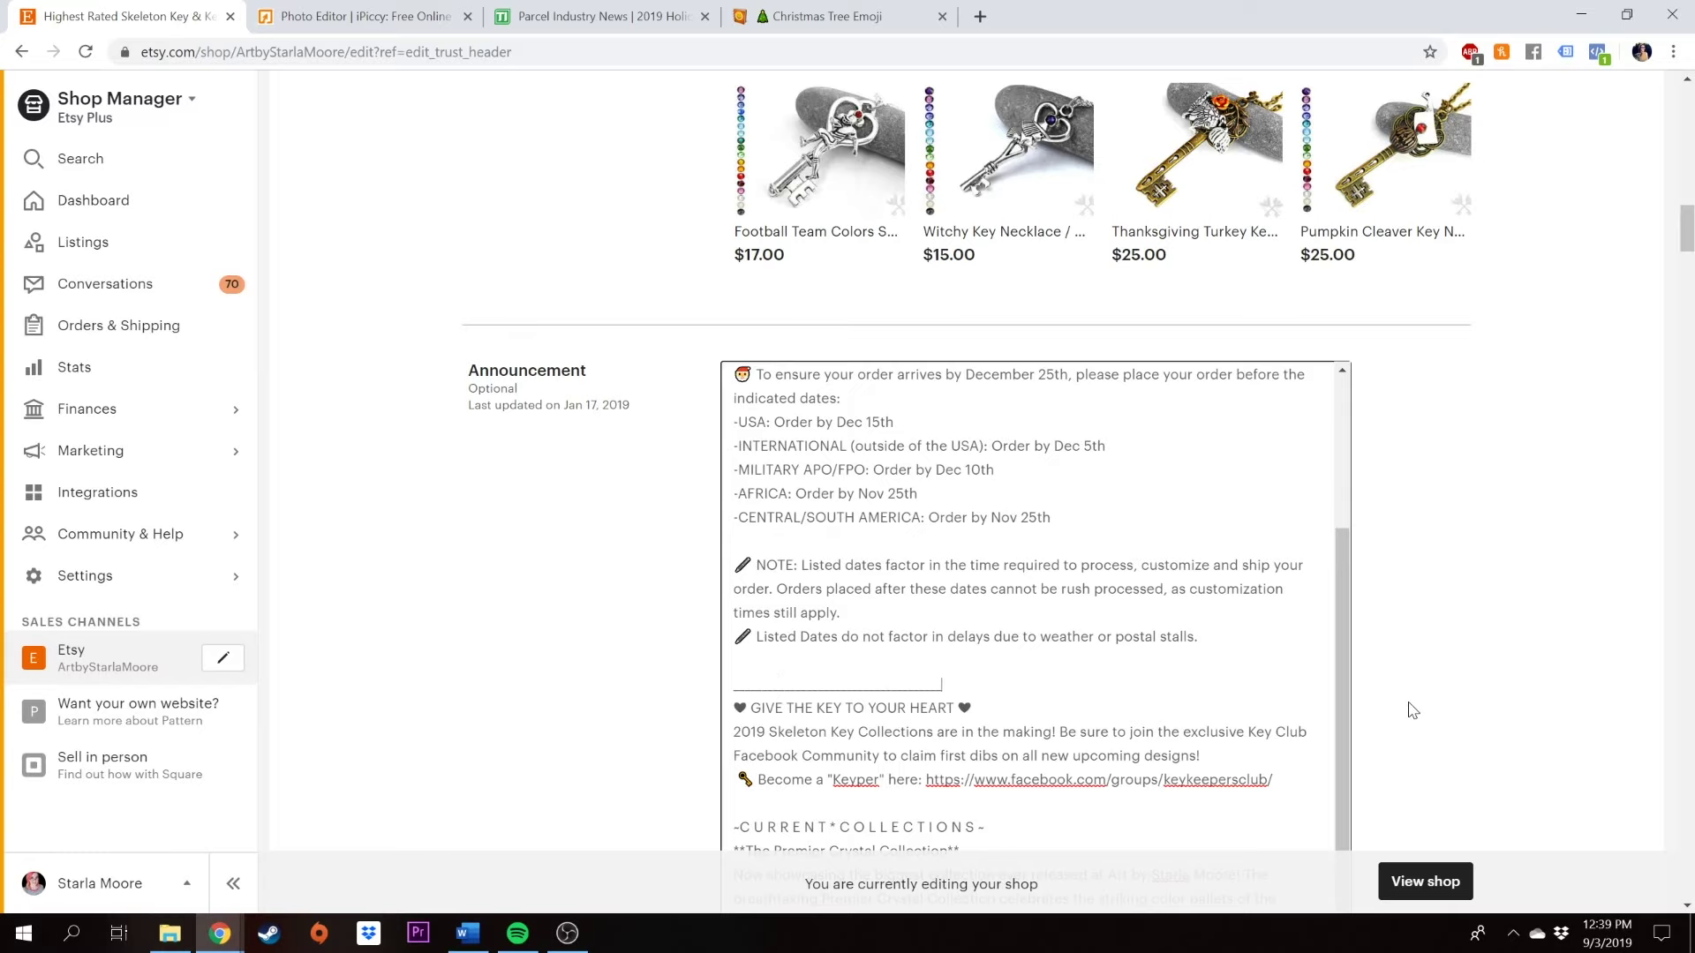
text(____________)
key(Return)
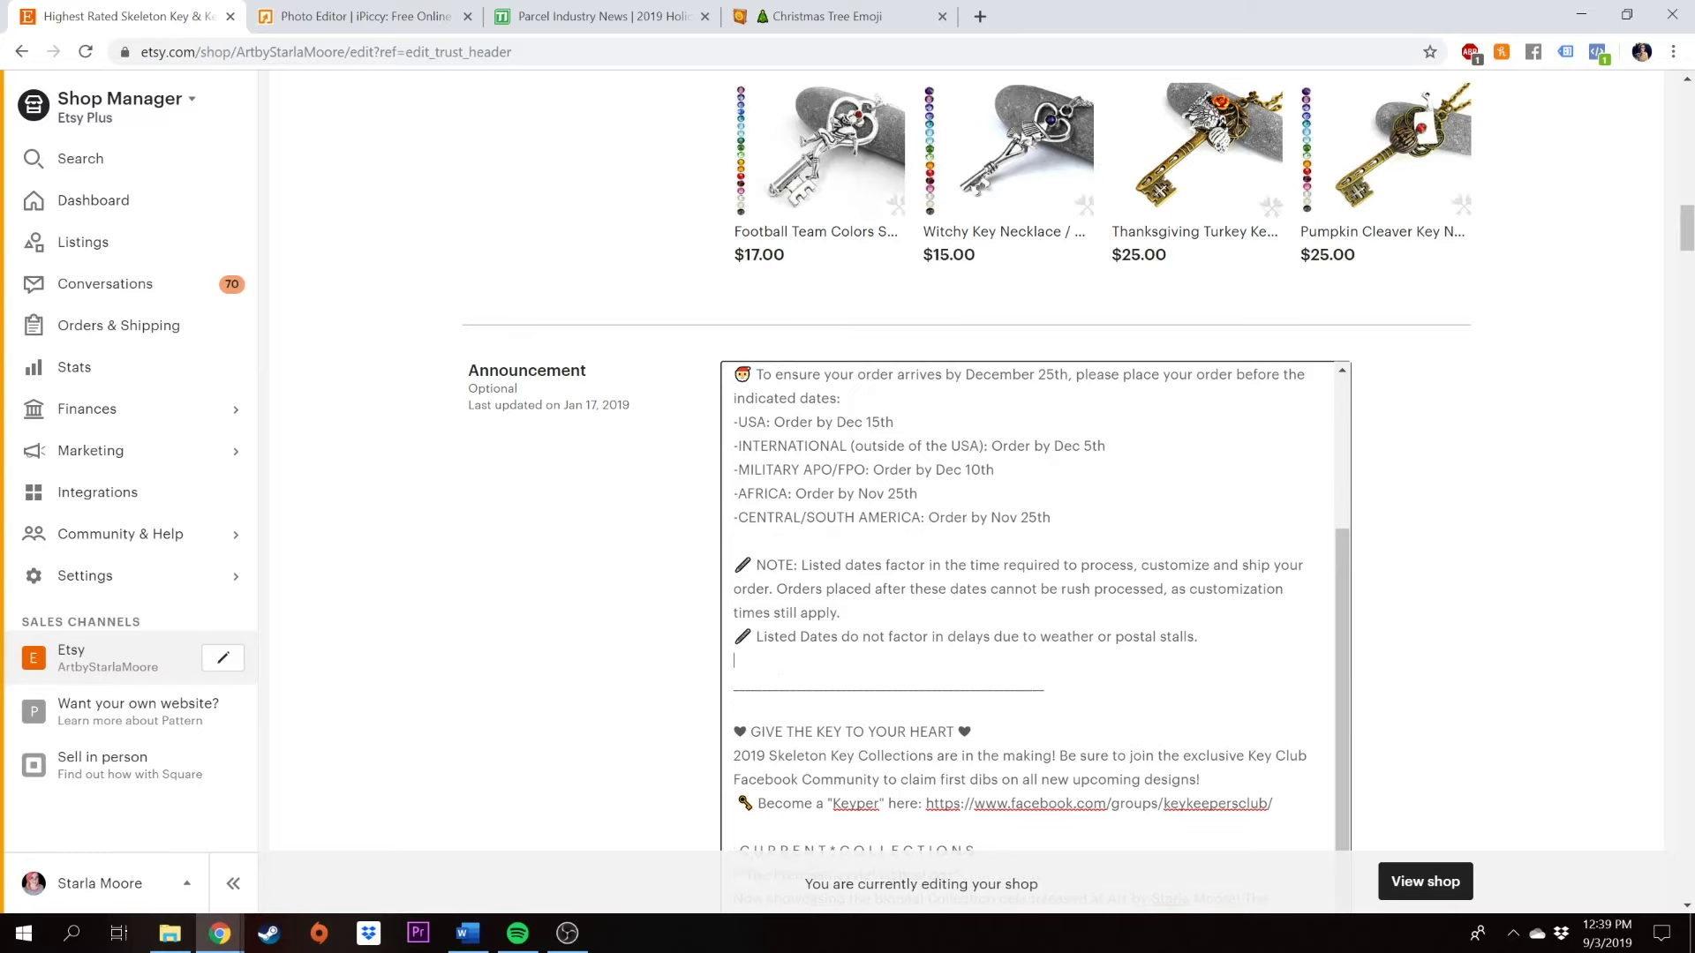
key(BackSpace)
- Copy the shipping-deadlines block of the announcement and save the announcement
scroll(967, 504, up, 2)
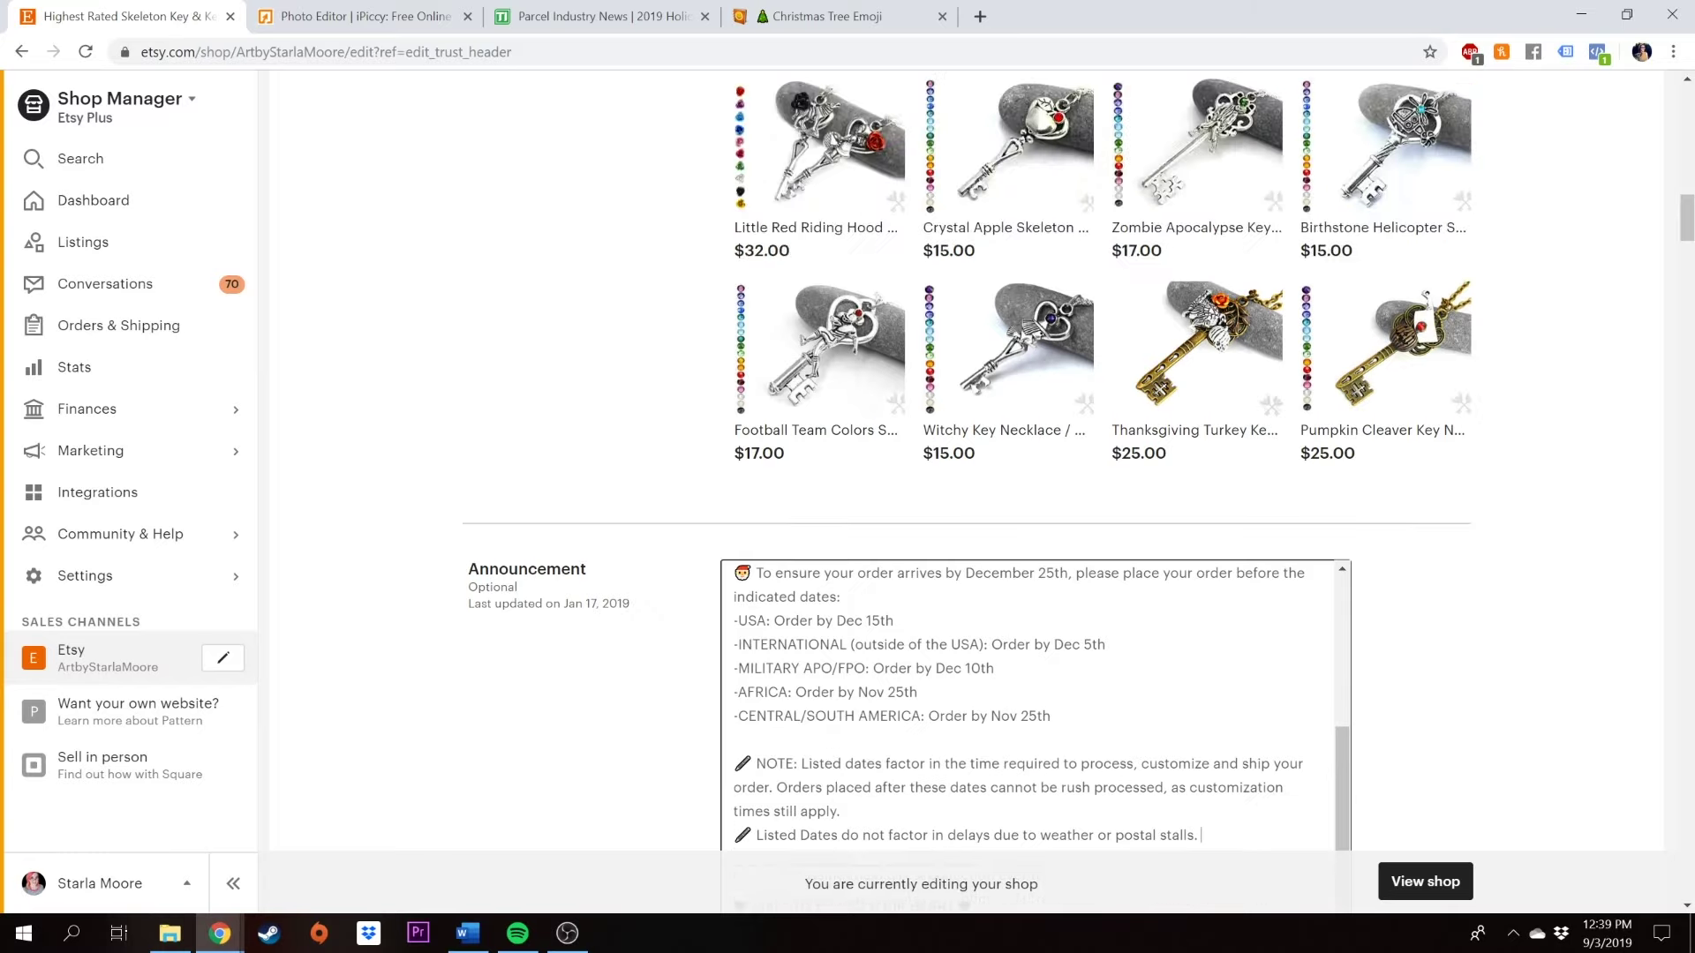
scroll(1035, 731, down, 1)
key(shift+Up)
key(shift+Up)
key(shift+Up)
key(shift+Up)
key(shift+Up)
key(shift+Up)
key(shift+Up)
key(shift+Up)
key(shift+Up)
key(shift+Up)
key(shift+Up)
key(shift+Up)
key(shift+Up)
key(shift+Up)
right_click(773, 708)
click(826, 477)
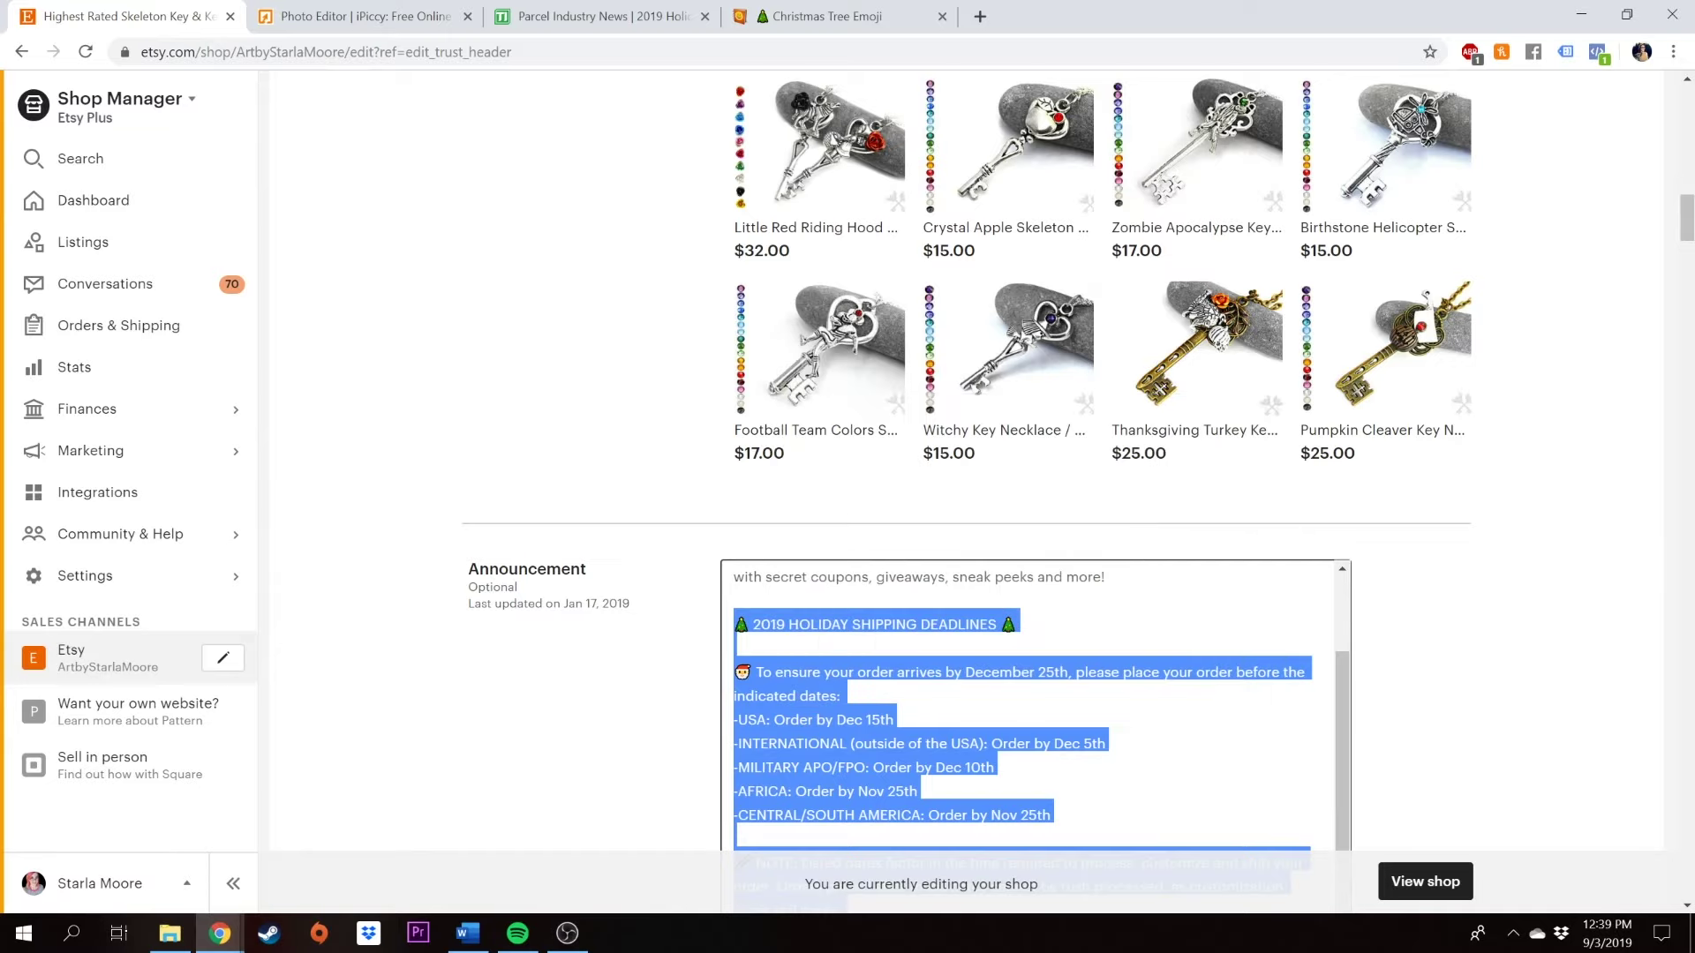
scroll(883, 777, down, 3)
click(559, 714)
scroll(685, 614, down, 5)
scroll(685, 613, down, 10)
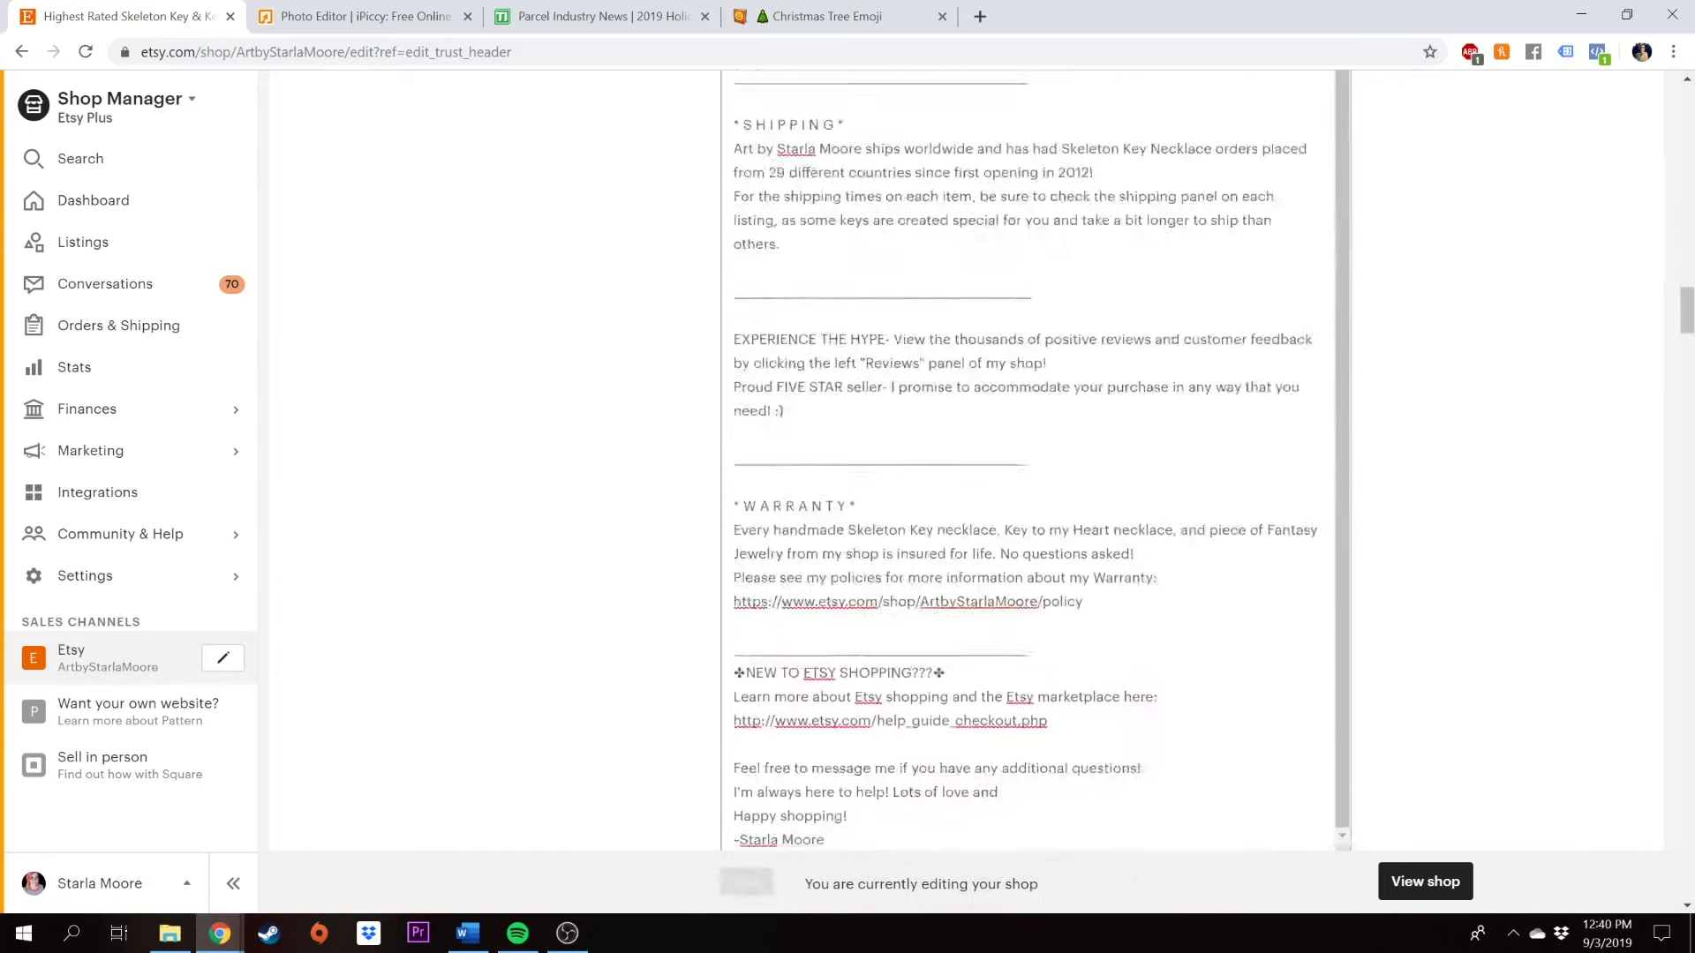
click(749, 394)
scroll(1215, 624, up, 15)
scroll(938, 687, up, 20)
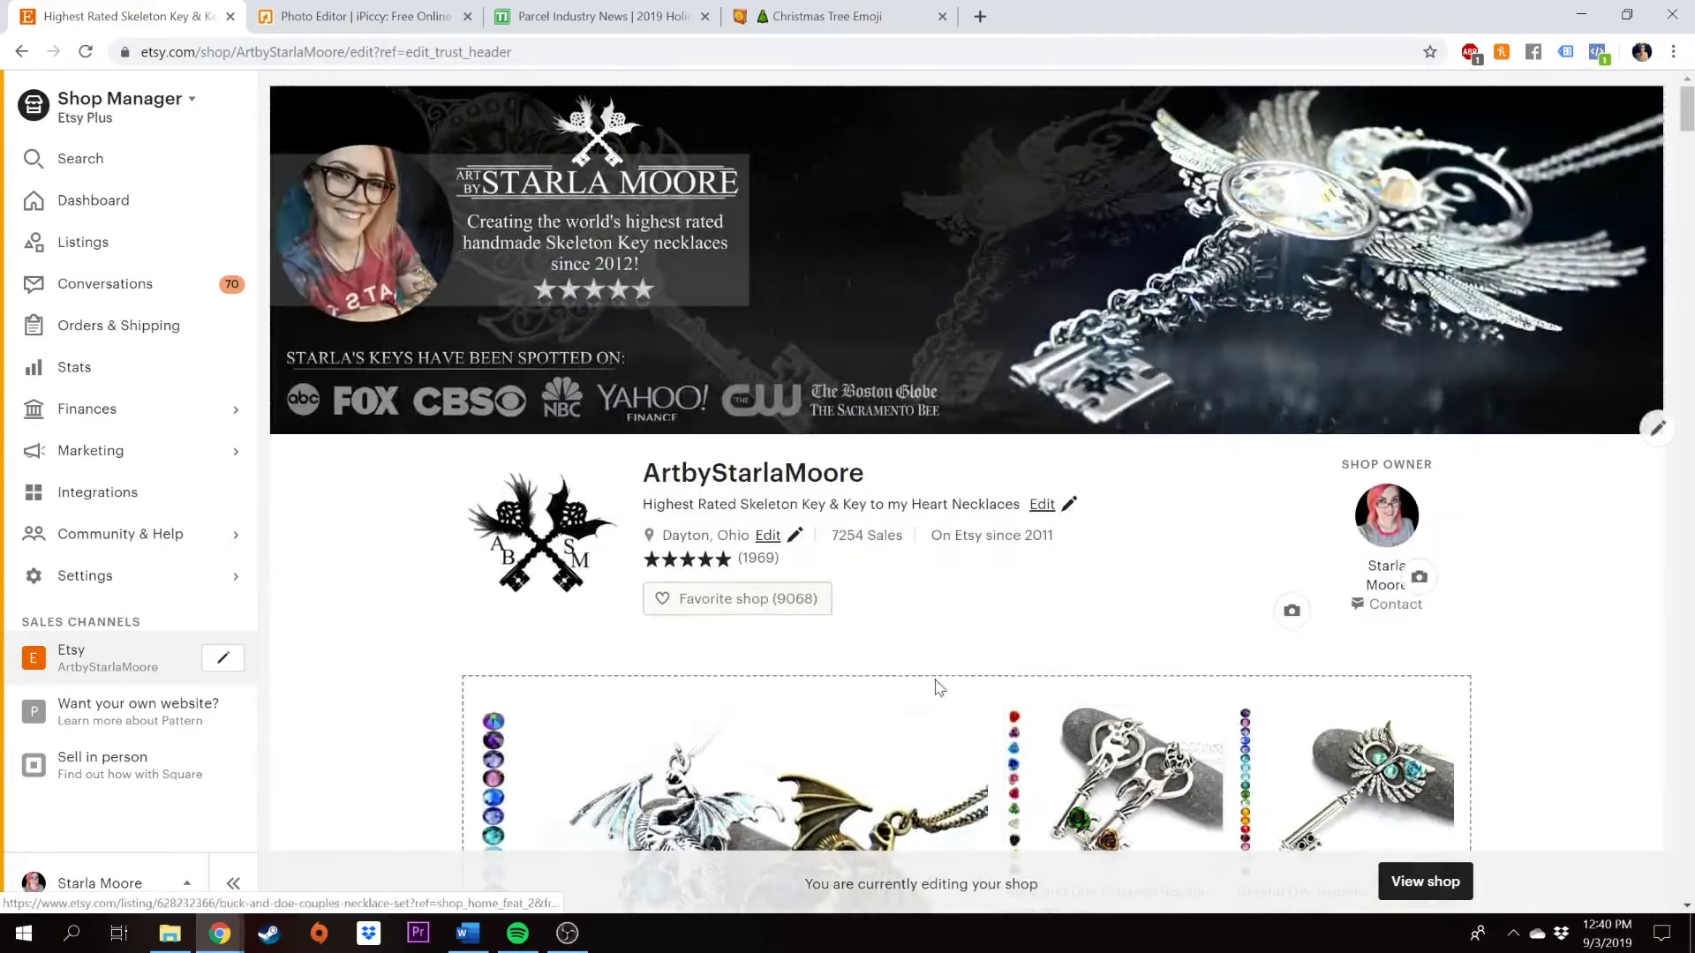
- On the public shop page, expand the announcement and select its holiday deadlines text
click(1425, 881)
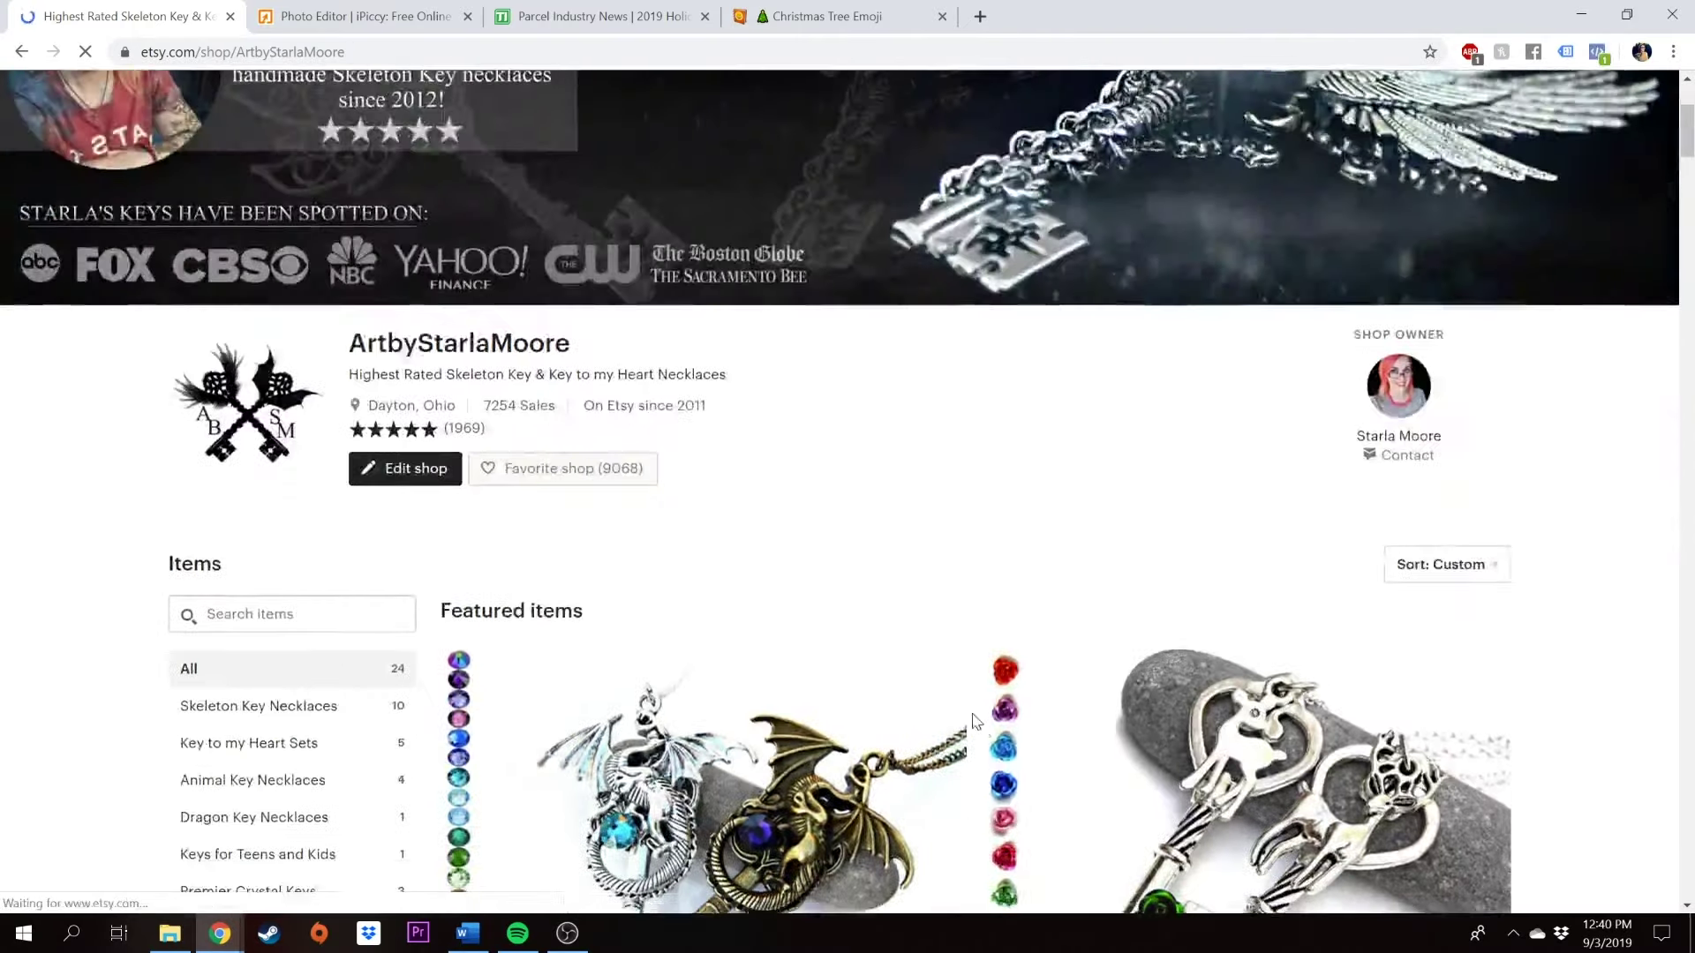
scroll(963, 724, down, 4)
scroll(963, 750, up, 3)
scroll(965, 756, down, 20)
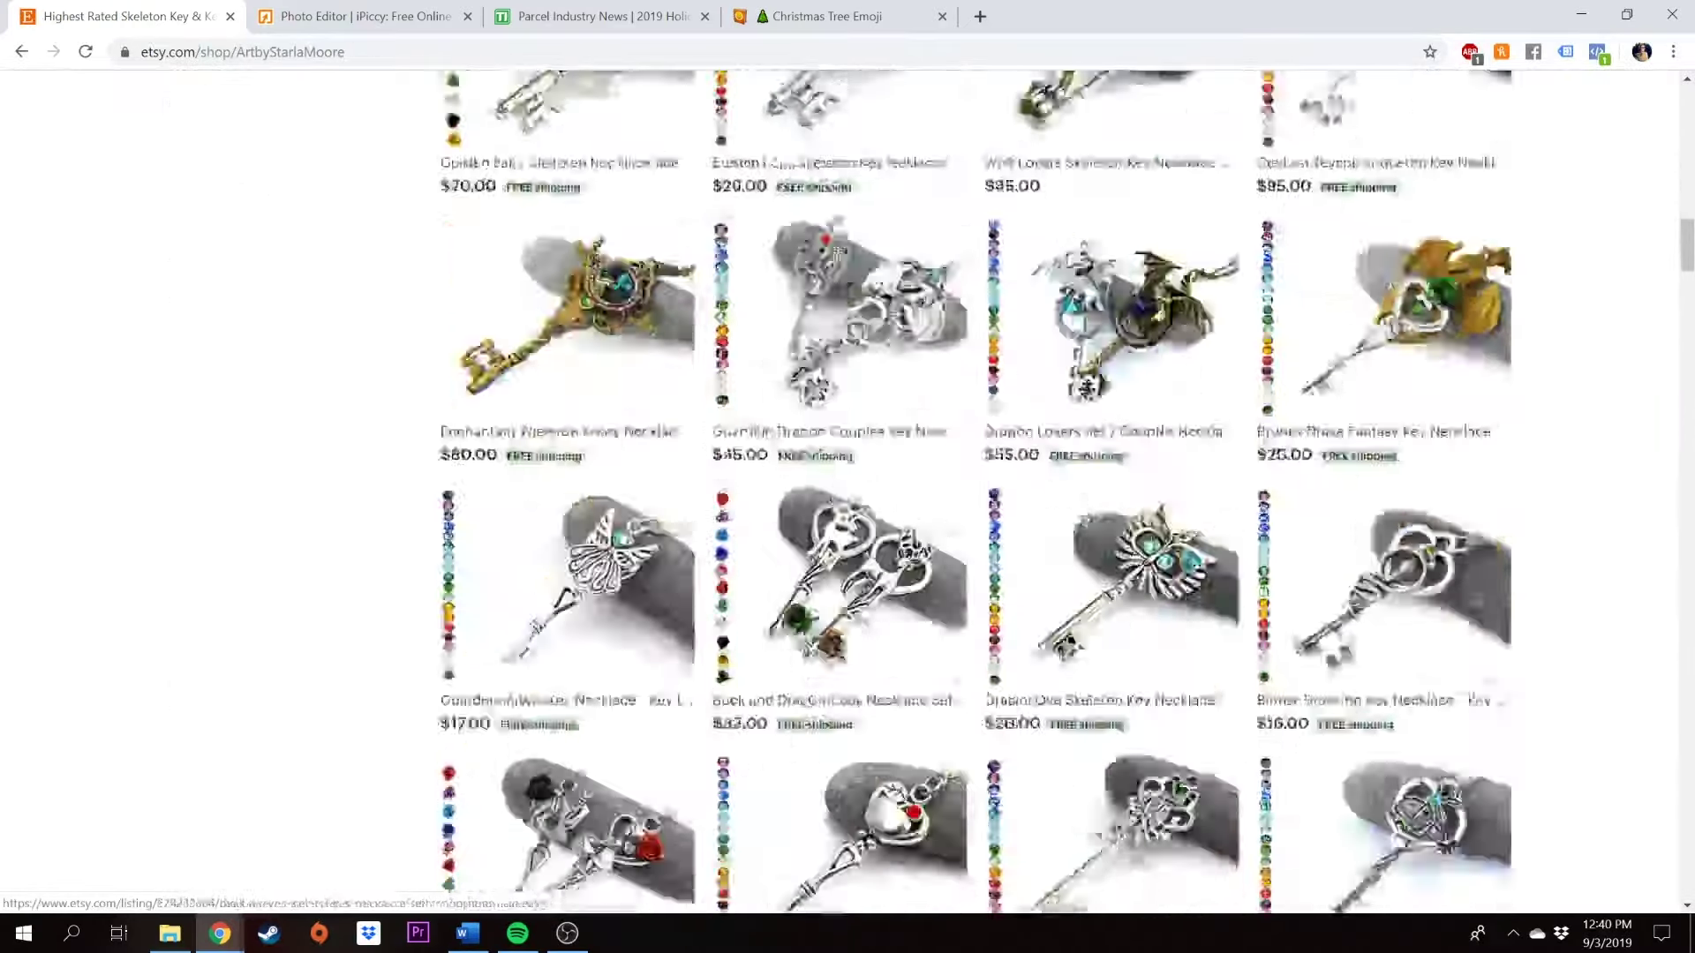
scroll(794, 630, down, 2)
scroll(783, 643, up, 5)
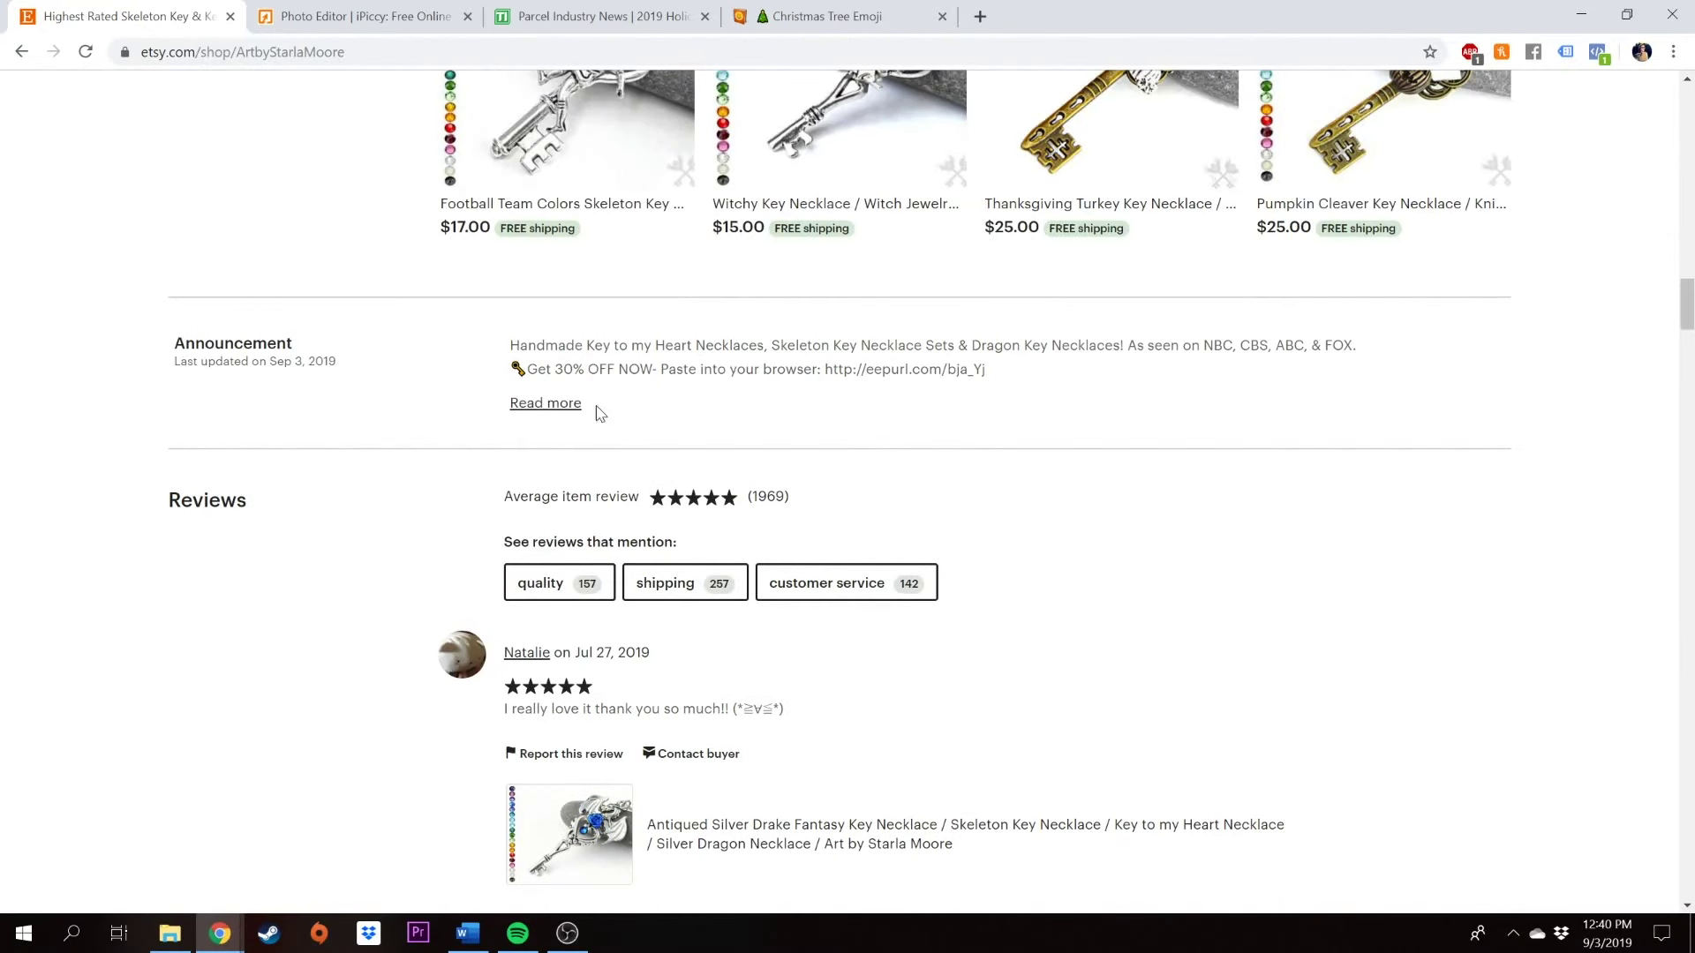
click(566, 406)
drag(515, 465, 934, 679)
click(935, 678)
- Scroll to the FAQ and select the HOLIDAY SHIPPING DEADLINES - 2019 block
scroll(936, 684, down, 15)
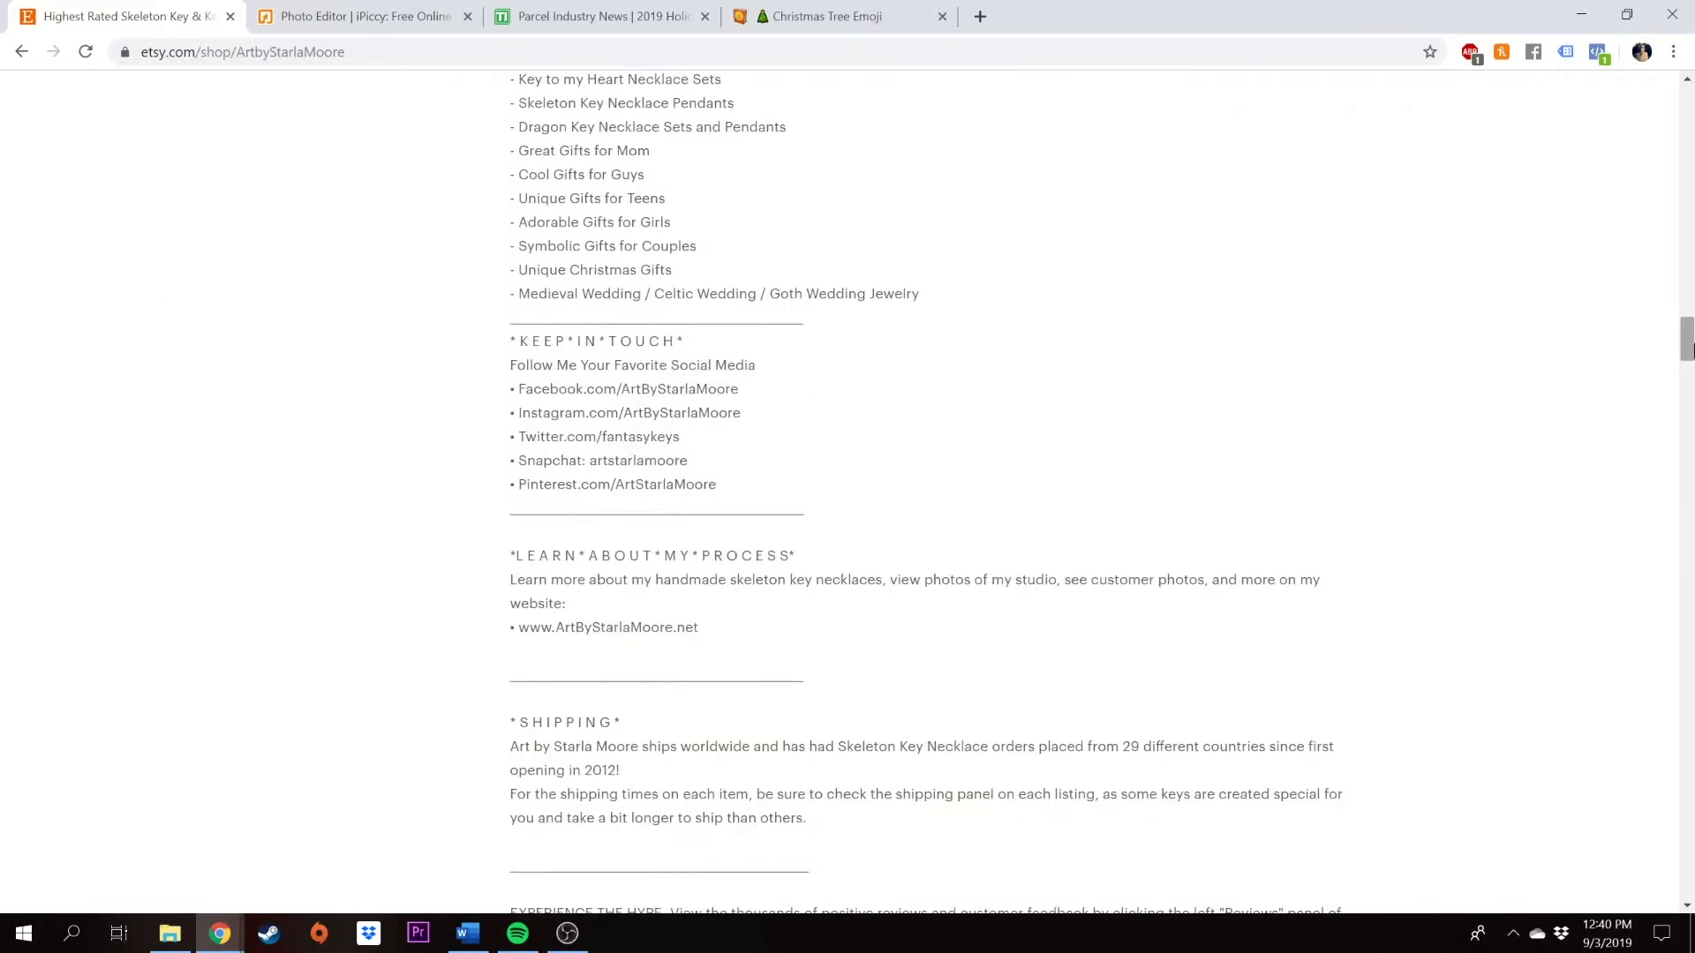
drag(1686, 350, 1661, 900)
scroll(782, 554, up, 6)
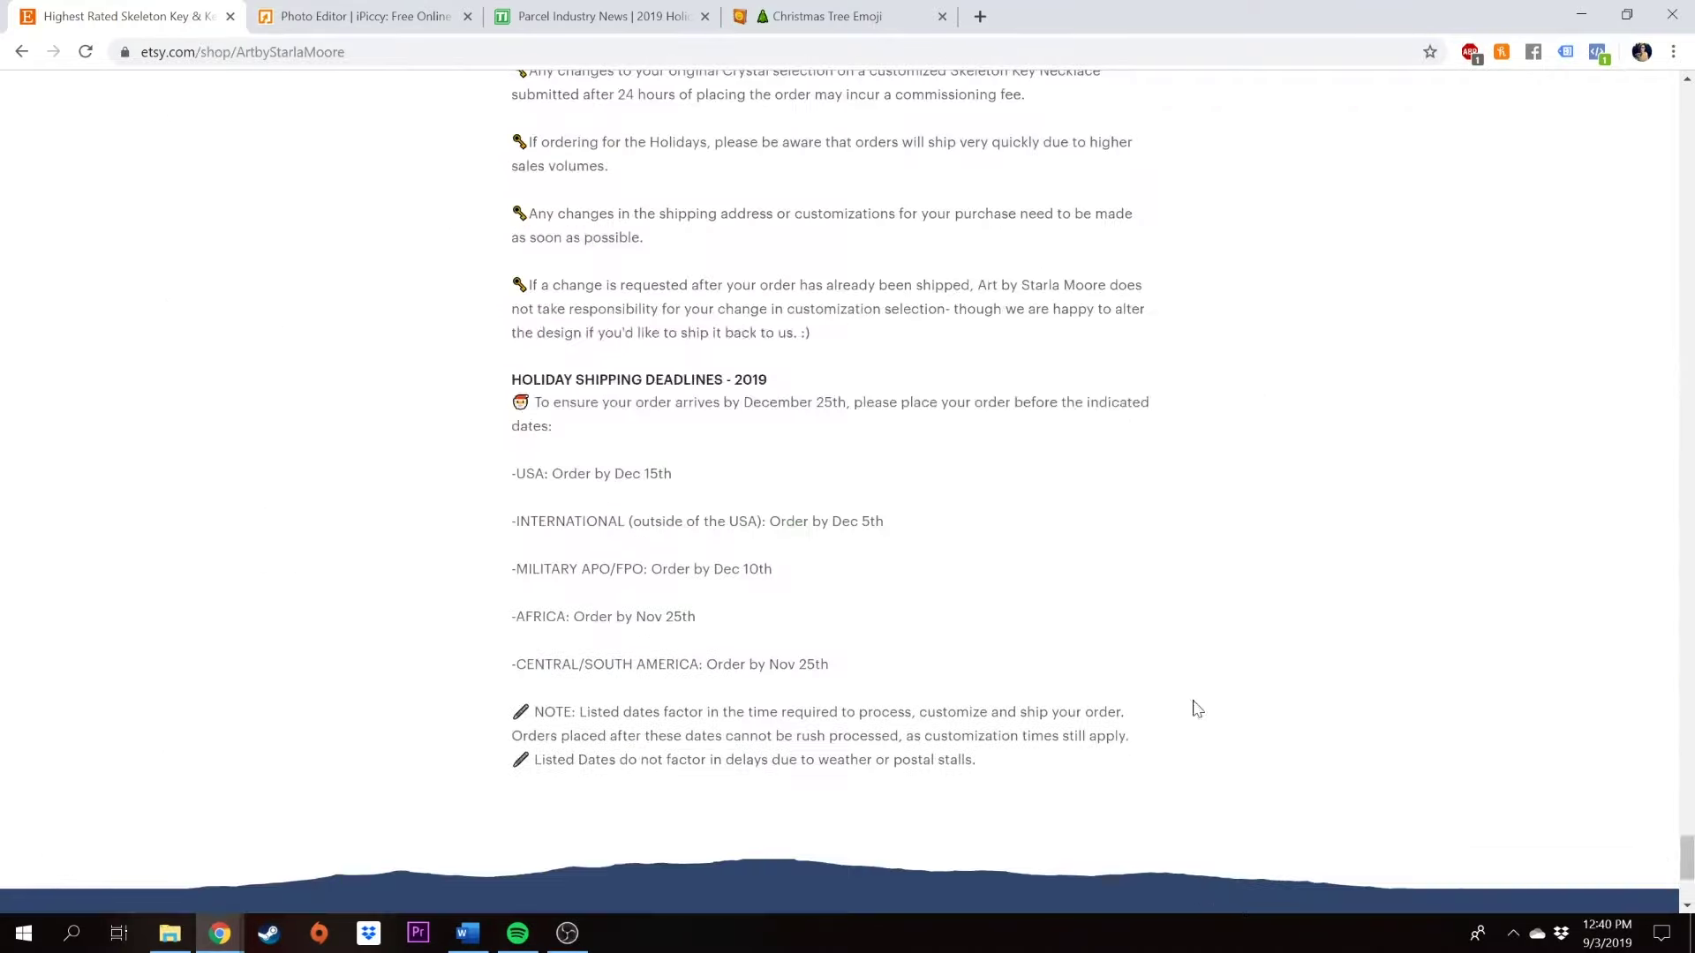
drag(554, 379, 775, 777)
click(776, 776)
drag(1684, 851, 1692, 159)
scroll(1298, 618, down, 4)
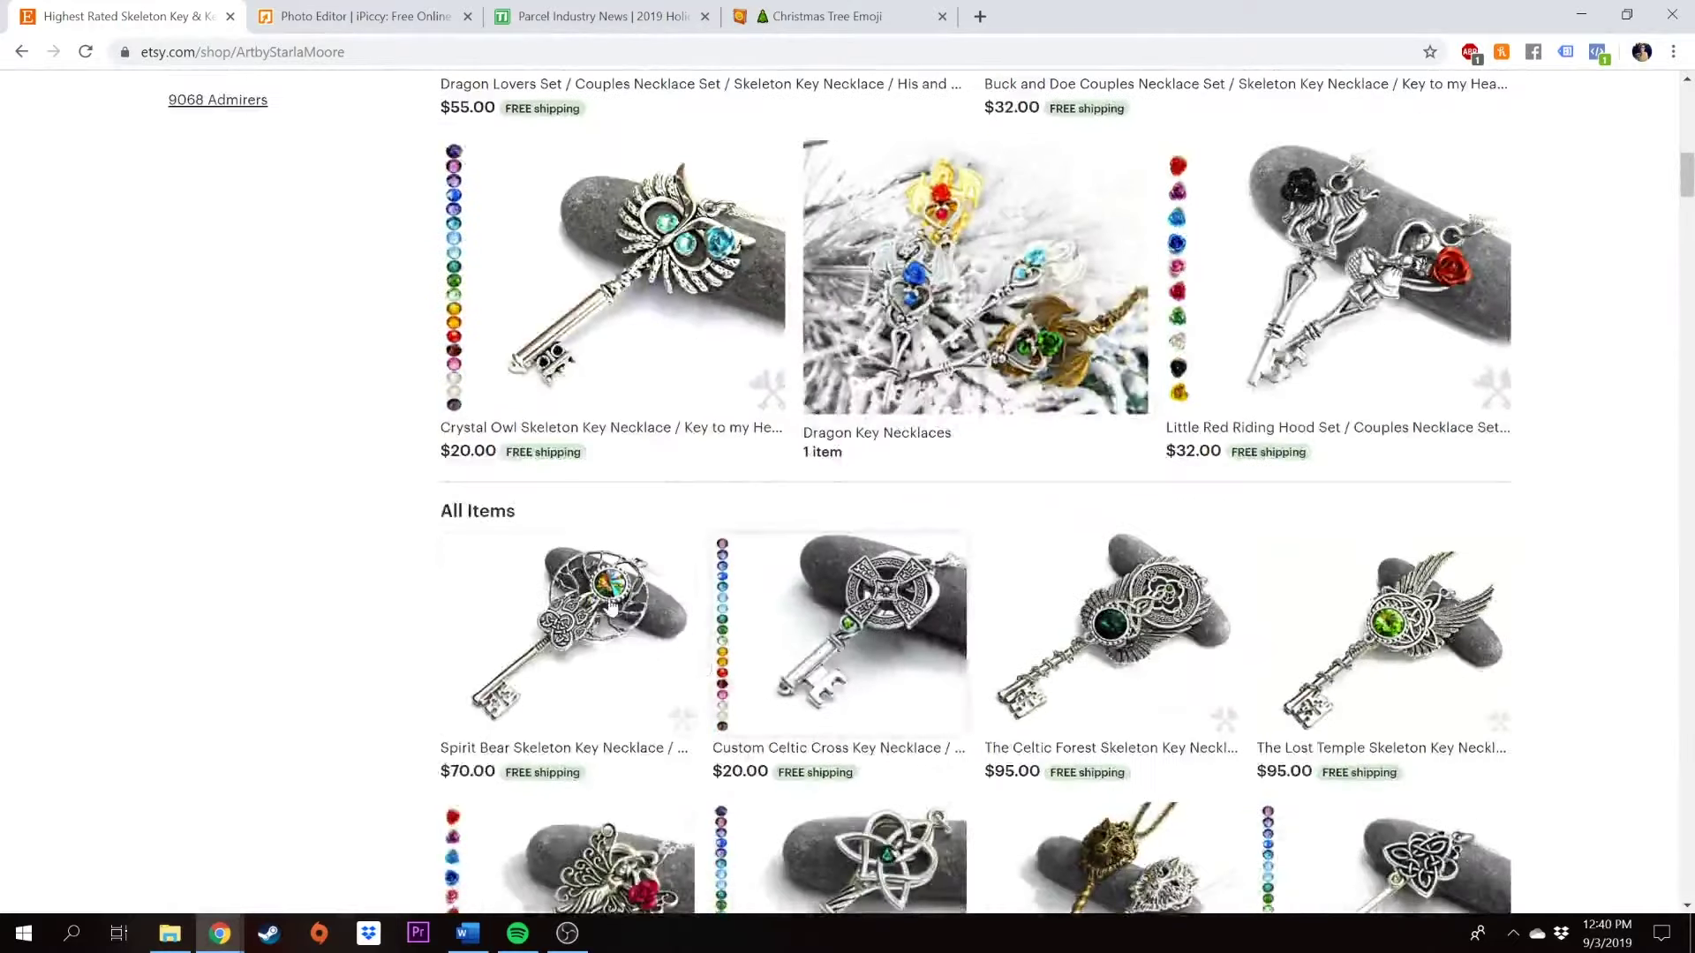
- Add the '2019 shipping deadlines' image as the ninth photo of the Spirit Bear Skeleton Key Necklace listing
click(1298, 757)
scroll(966, 575, down, 2)
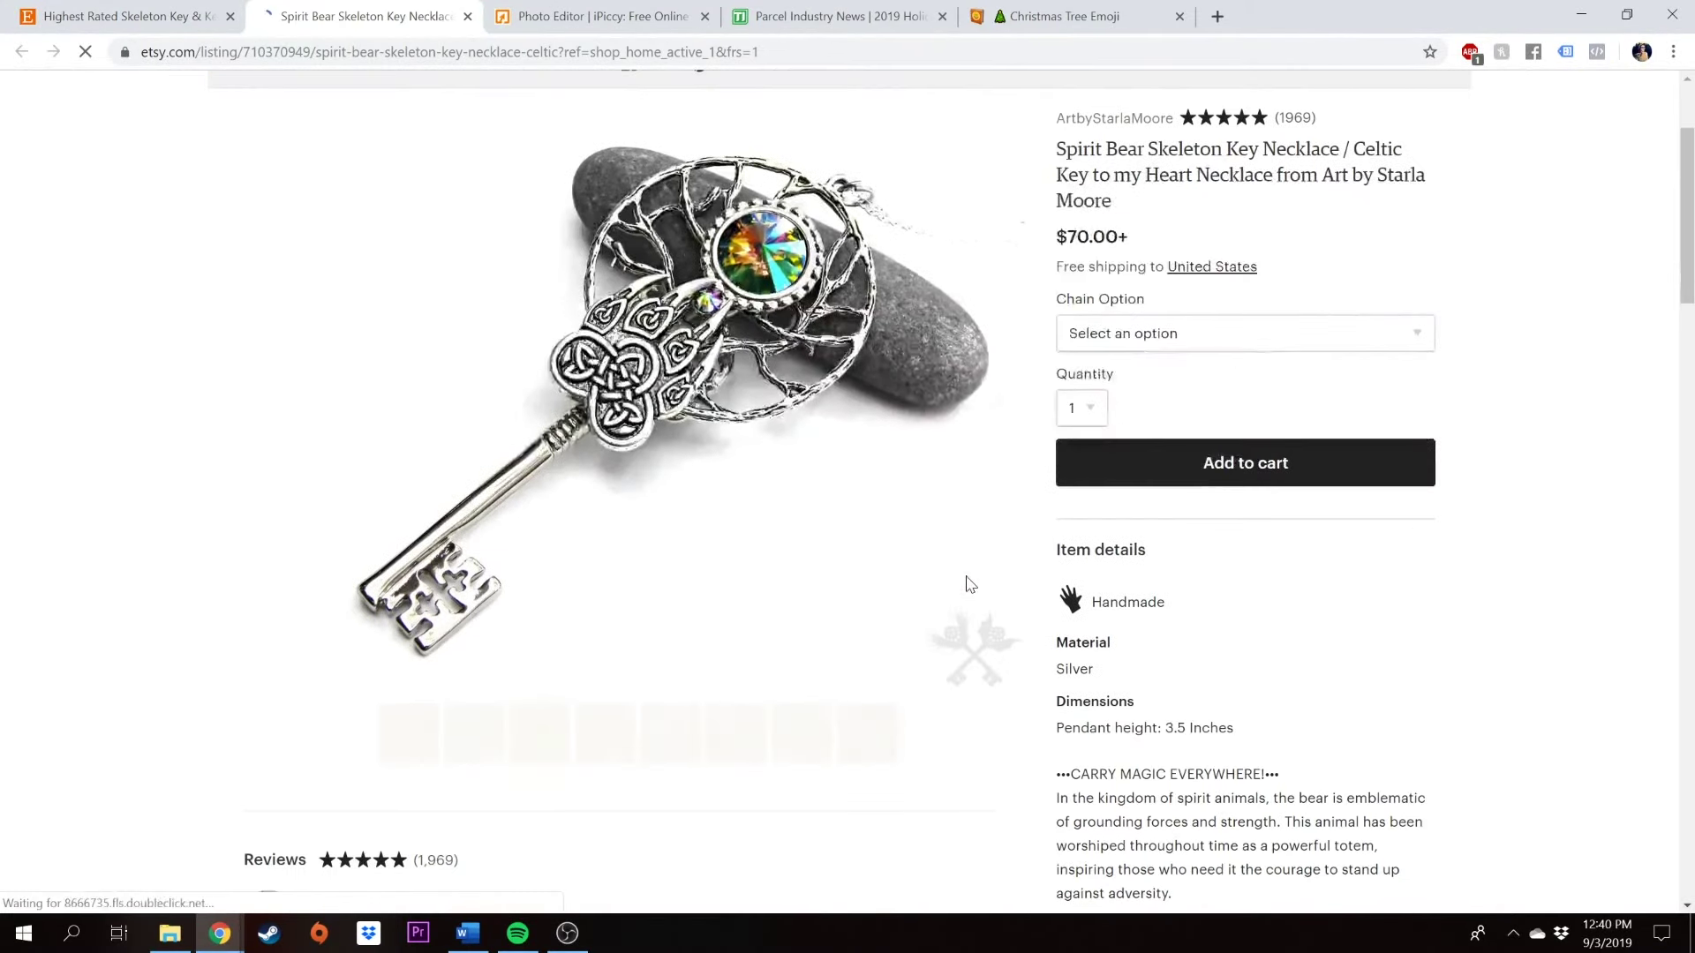
scroll(618, 353, down, 1)
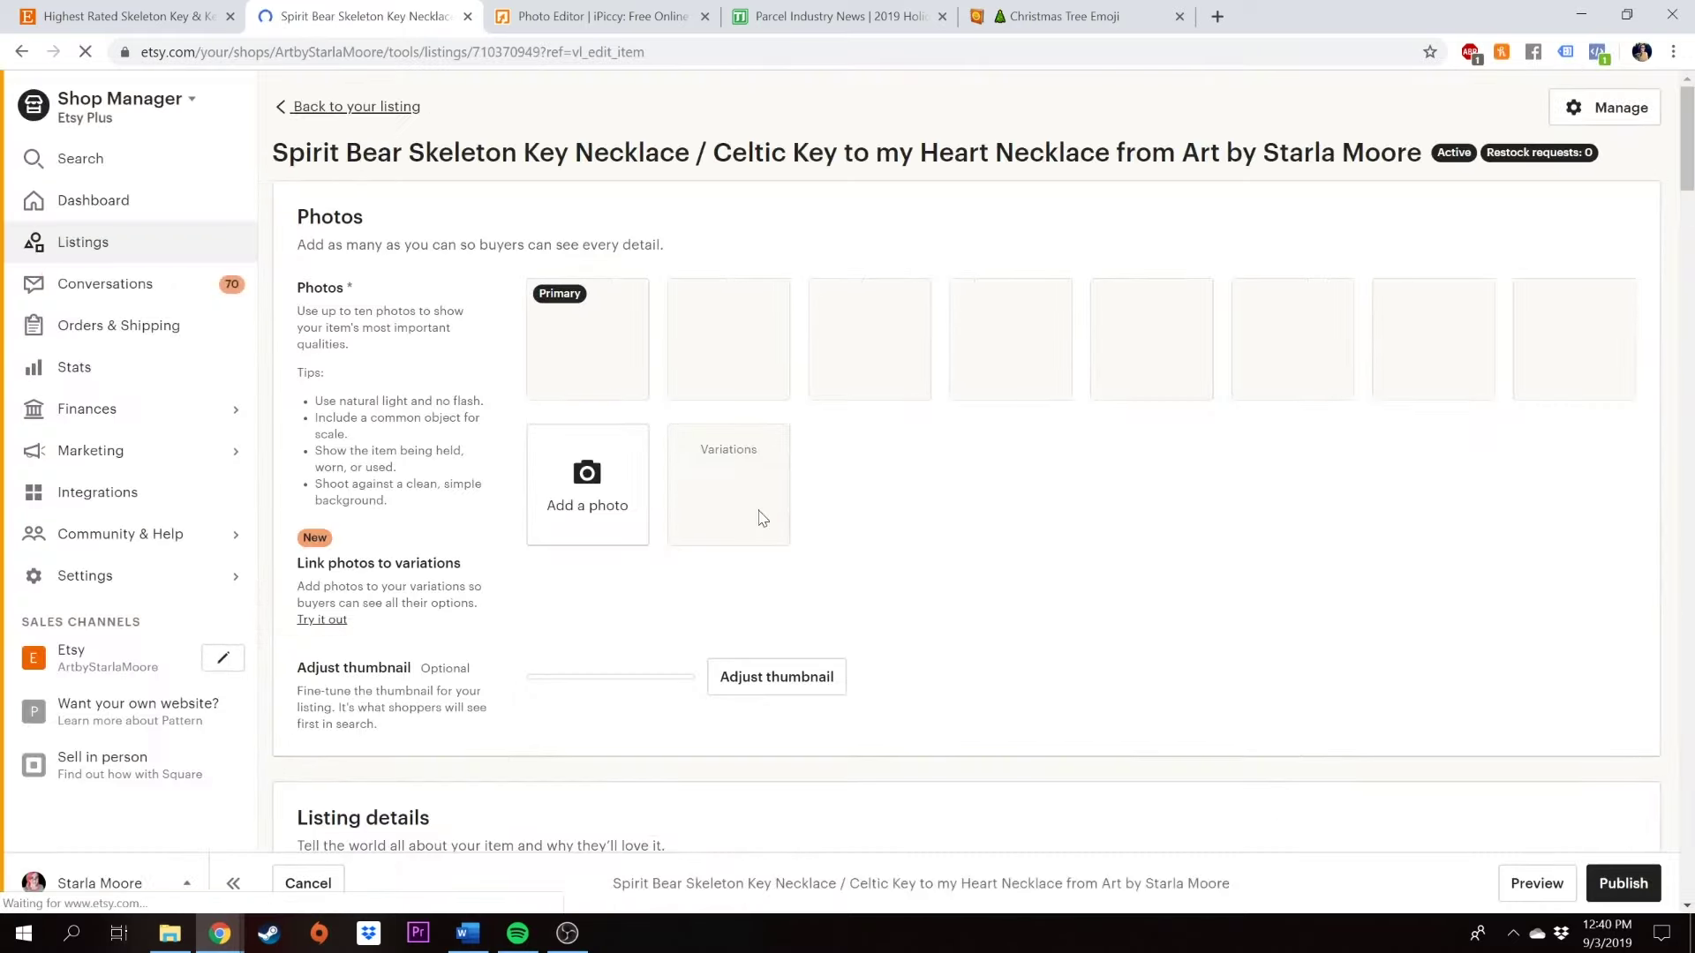
click(588, 492)
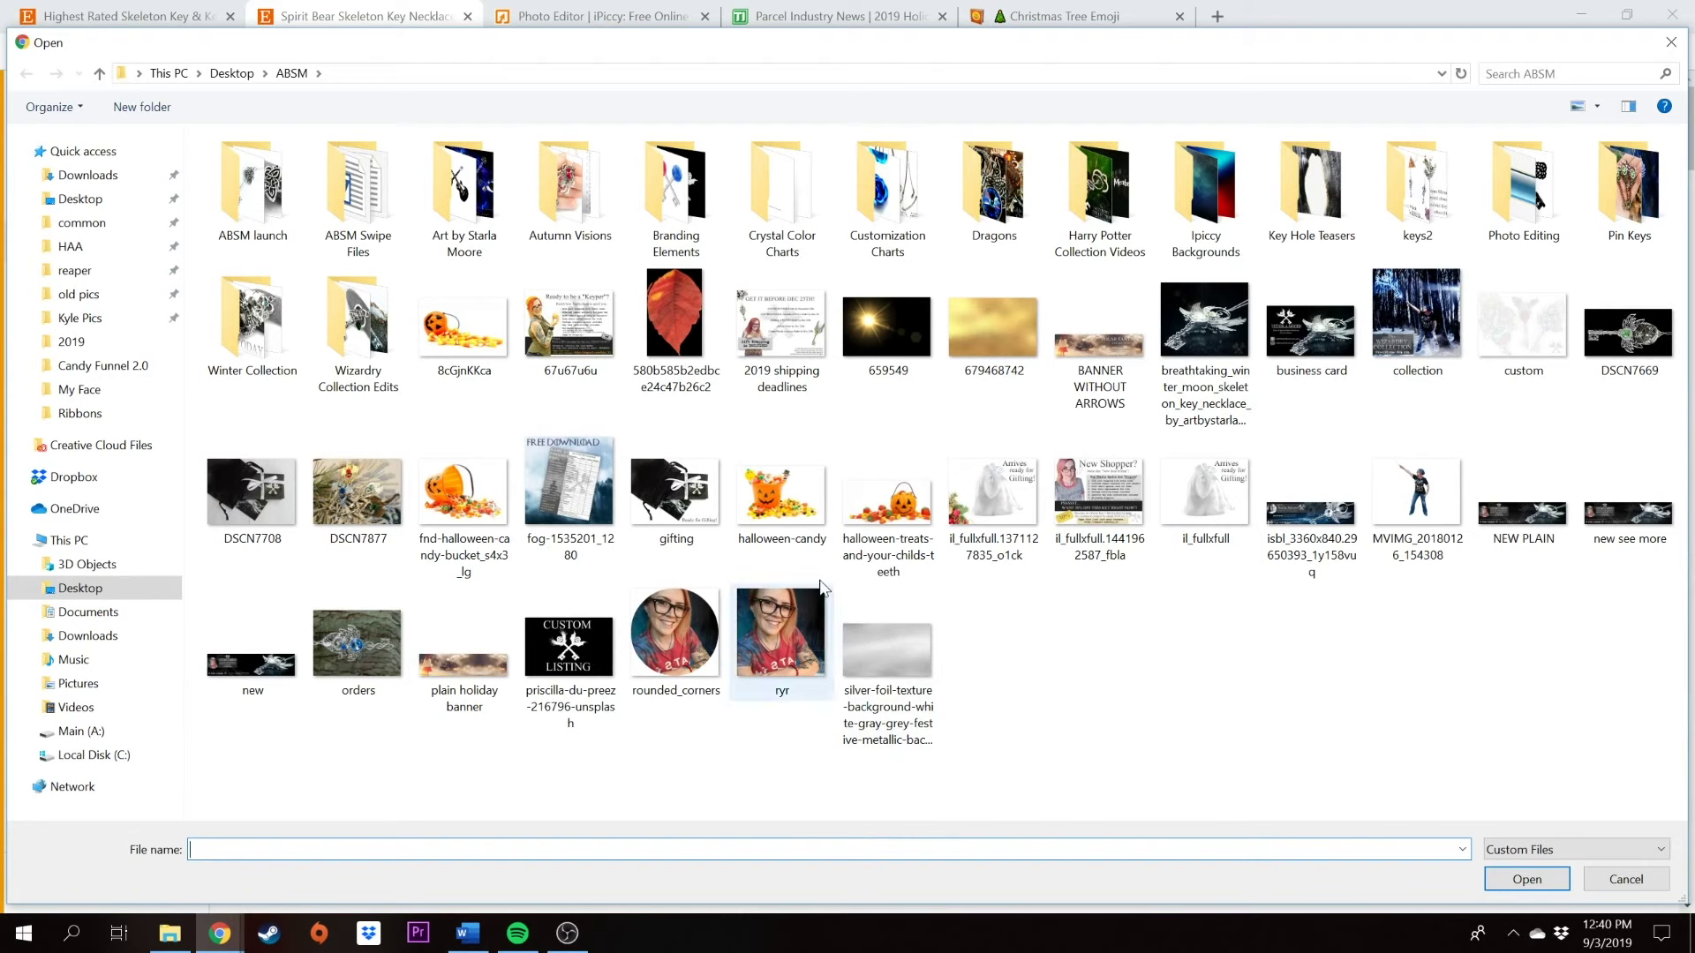
double_click(787, 291)
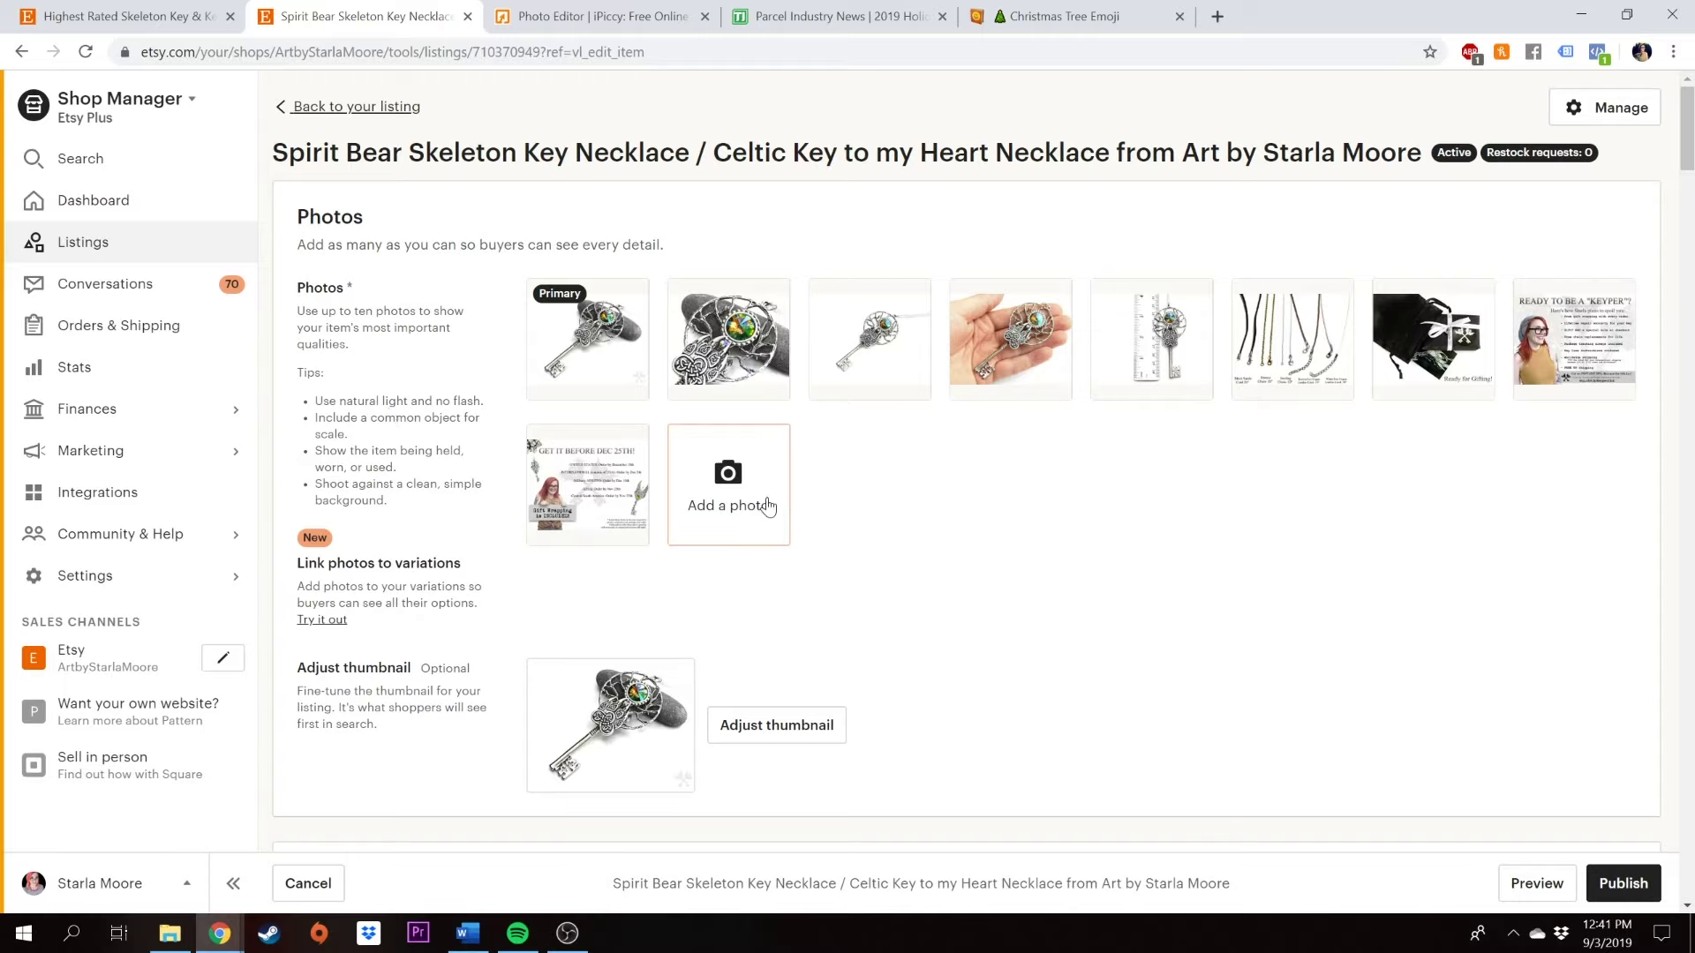
- Paste the tree-framed 2019 holiday deadlines block after 'wearable art.' in the description and publish
scroll(1204, 541, down, 10)
scroll(1209, 542, down, 20)
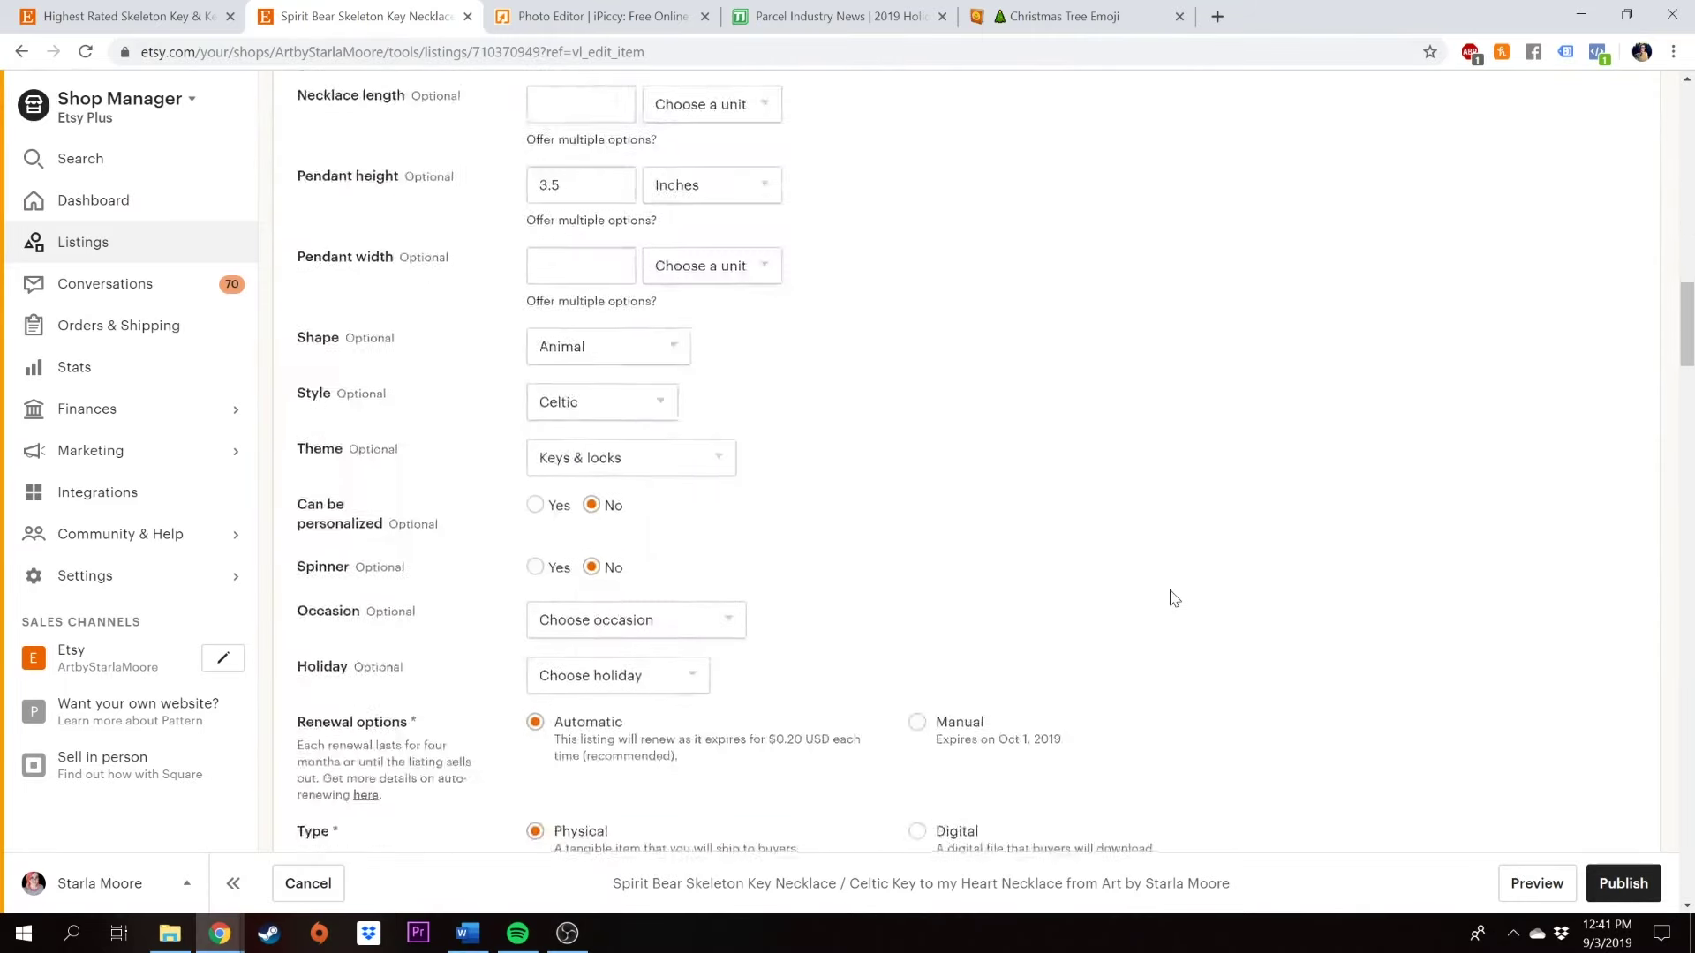
scroll(1077, 459, down, 1)
scroll(1077, 459, up, 1)
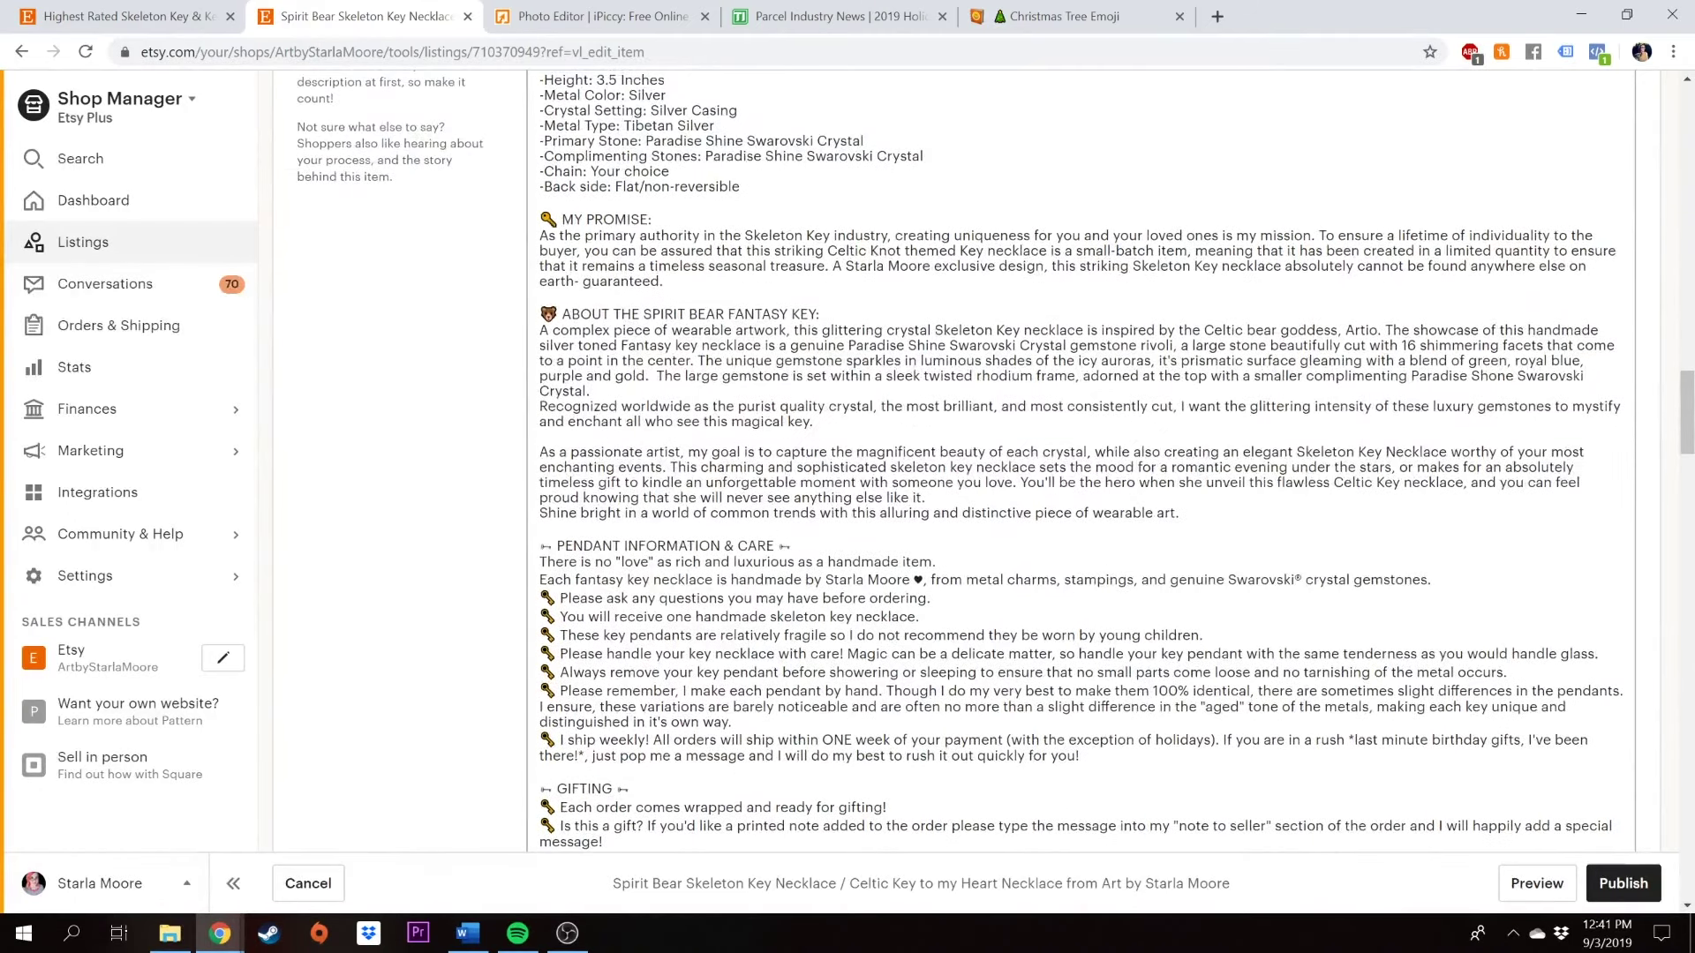
click(1182, 513)
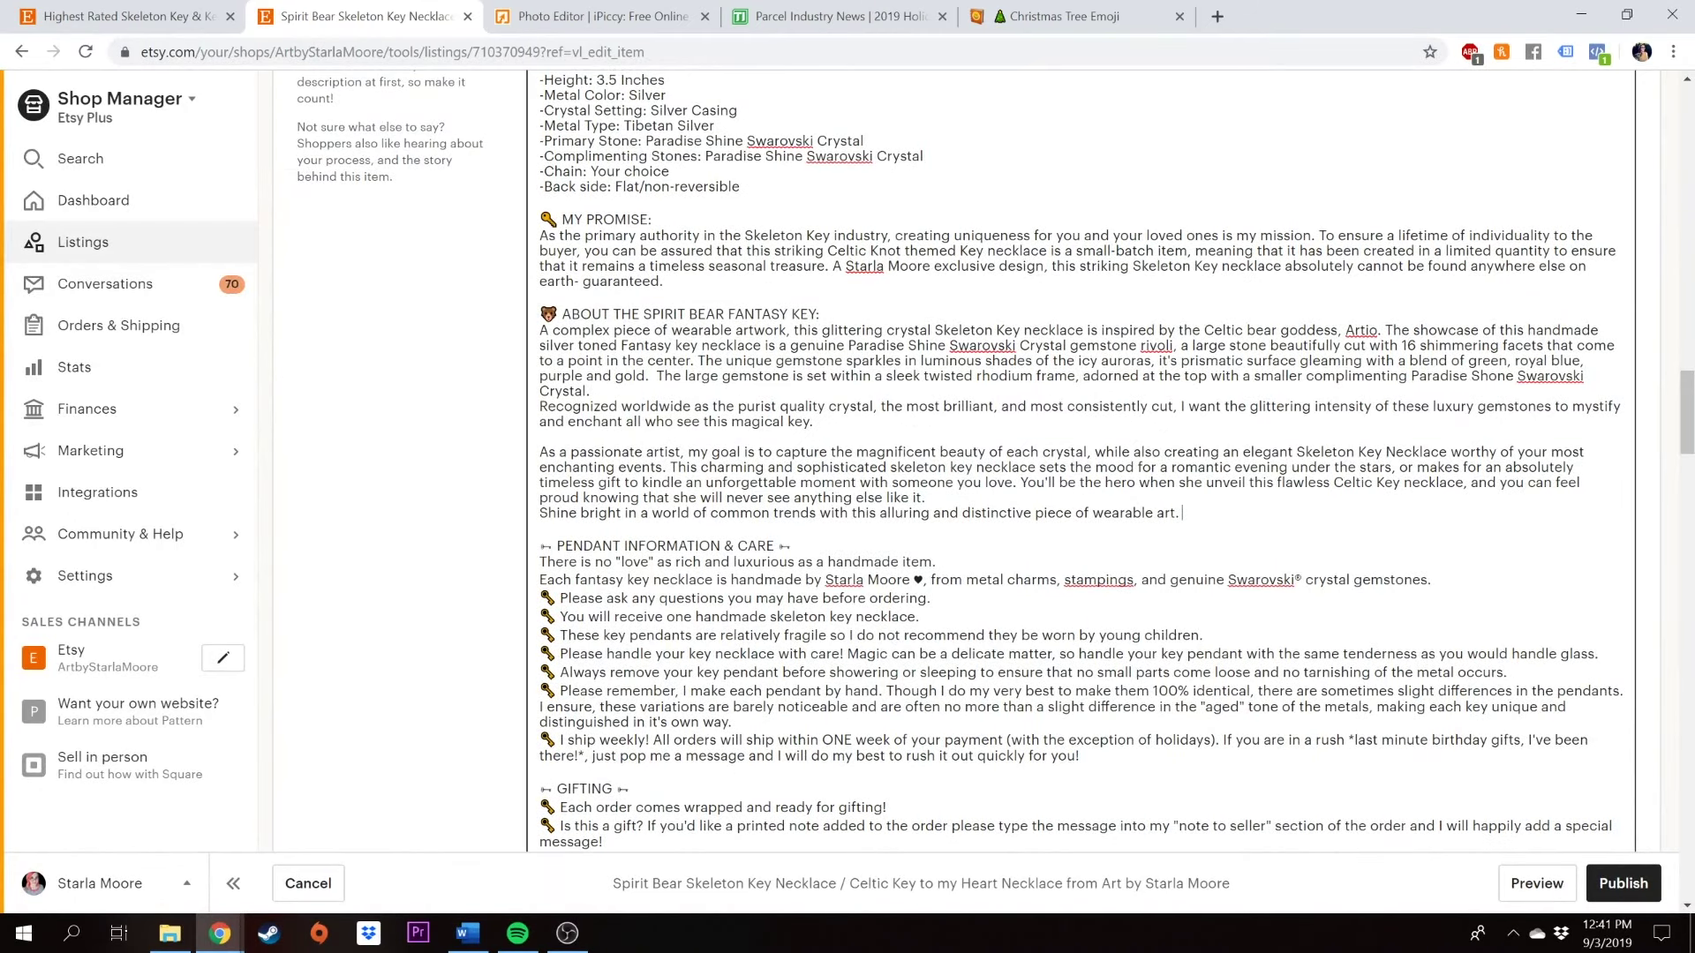
key(Return)
key(Return)
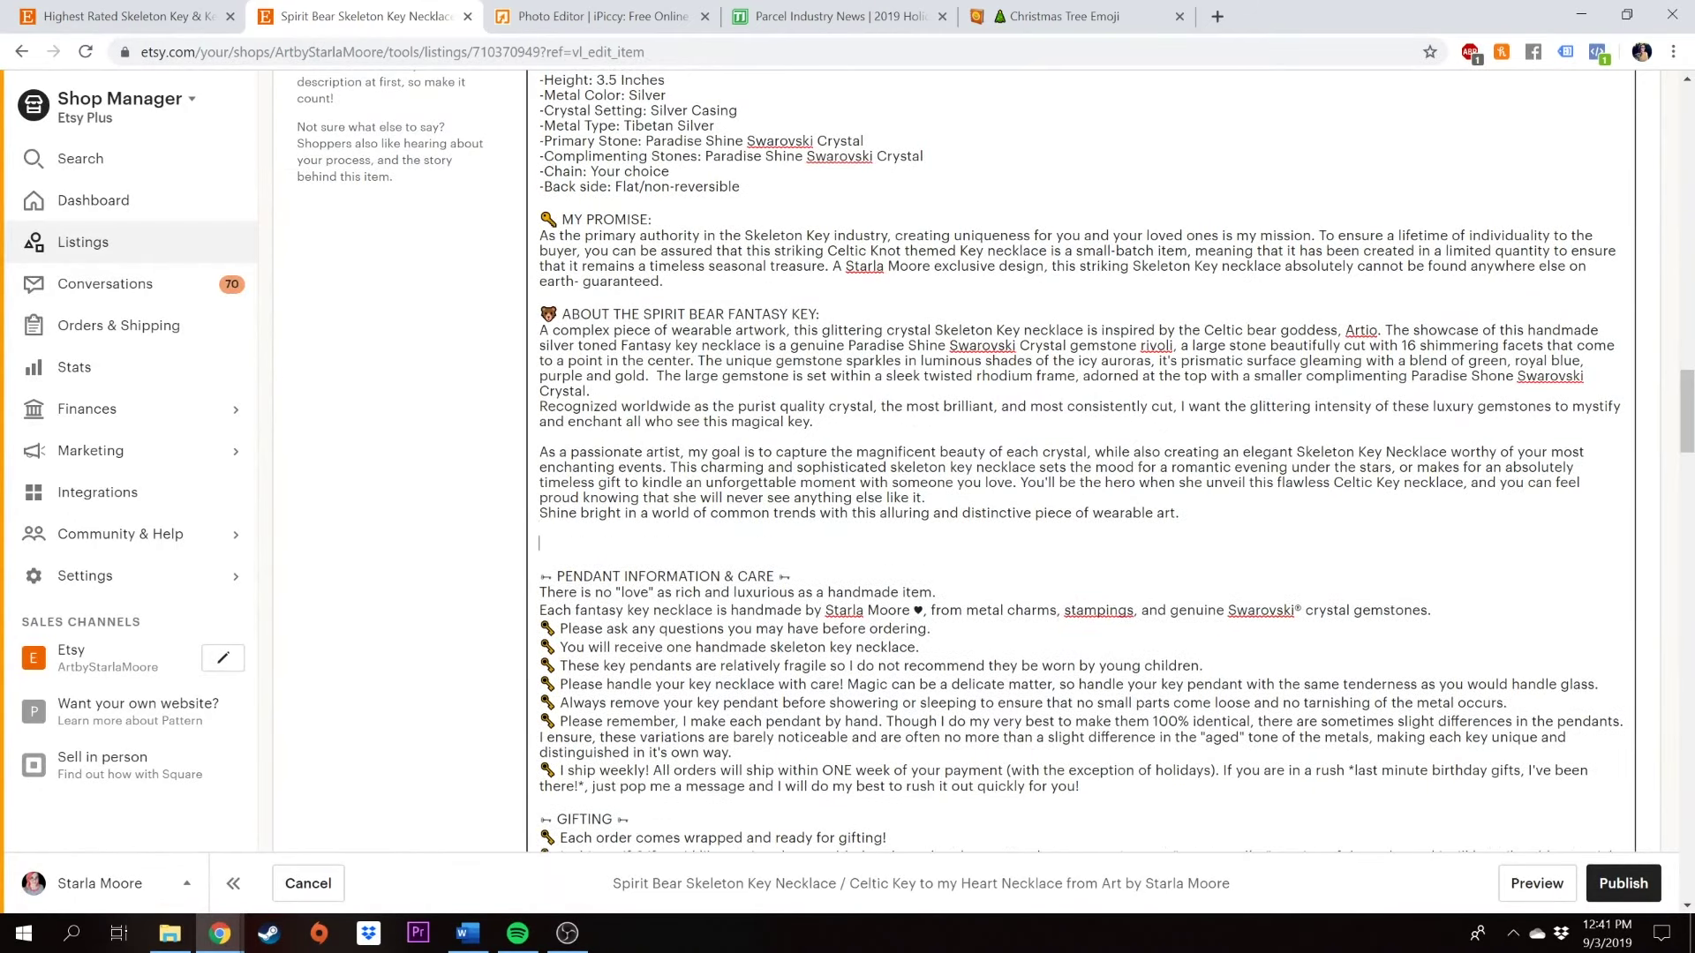
text(🎄 2019 HOLIDAY SHIPPING DEADLINES 🎄  🎅 To ensure your order arrives by December 25th, please place your order before the indicated dates: -USA: Order by Dec 15th -INTERNATIONAL (outside of the USA): Order by Dec 5th -MILITARY APO/FPO: Order by Dec 10th -AFRICA: Order by Nov 25th -CENTRAL/SOUTH AMERICA: Order by Nov 25th  ✏ NOTE: Listed dates factor in the time required to process, customize and ship your order. Orders placed after these dates cannot be rush processed, as customization times still apply. ✏ Listed Dates do not factor in delays due to weather or postal stalls.)
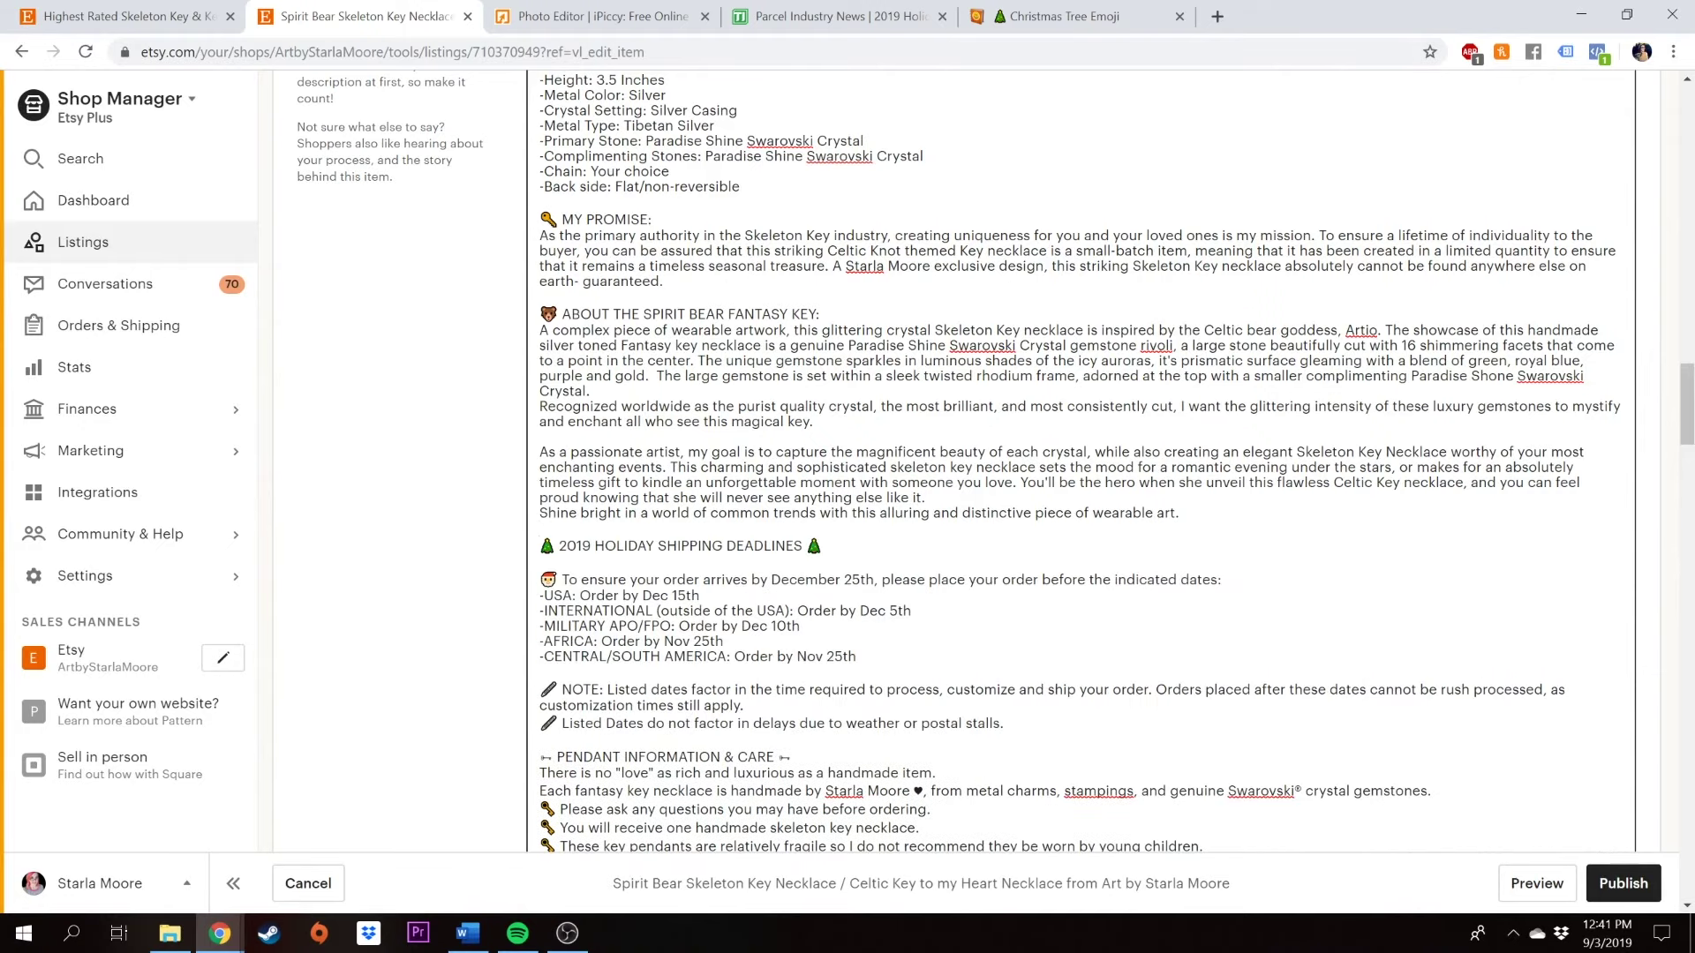
scroll(1077, 459, down, 2)
scroll(1077, 459, up, 2)
scroll(1053, 676, down, 20)
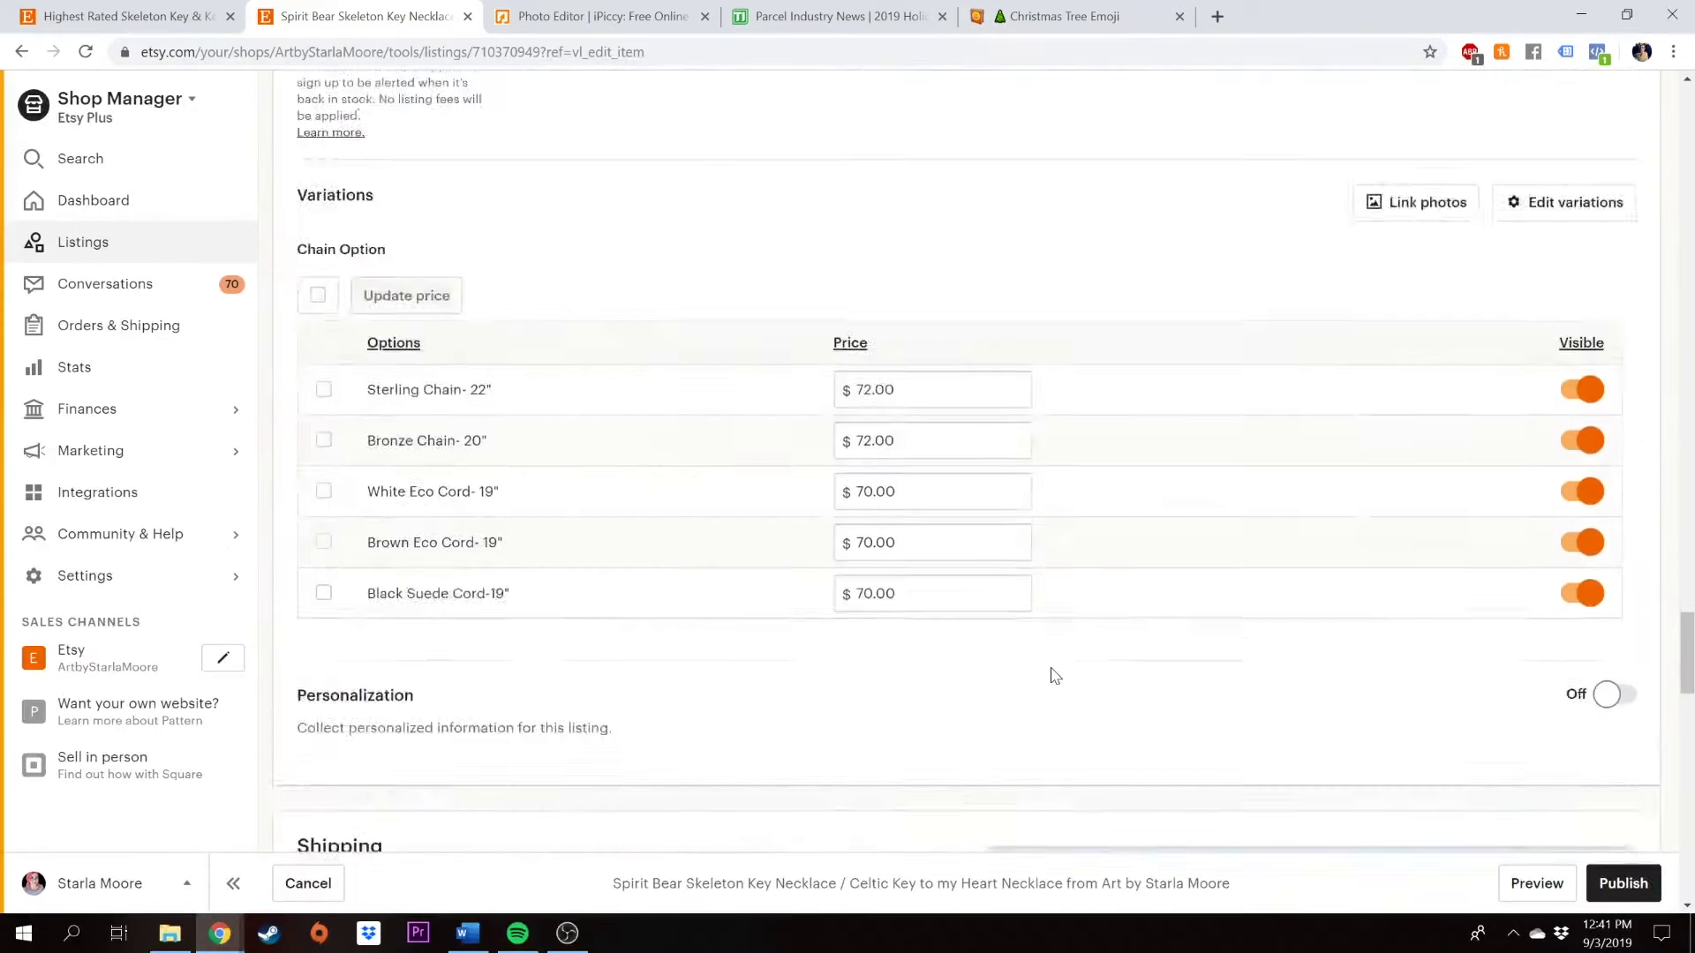
scroll(1054, 677, down, 10)
click(1623, 884)
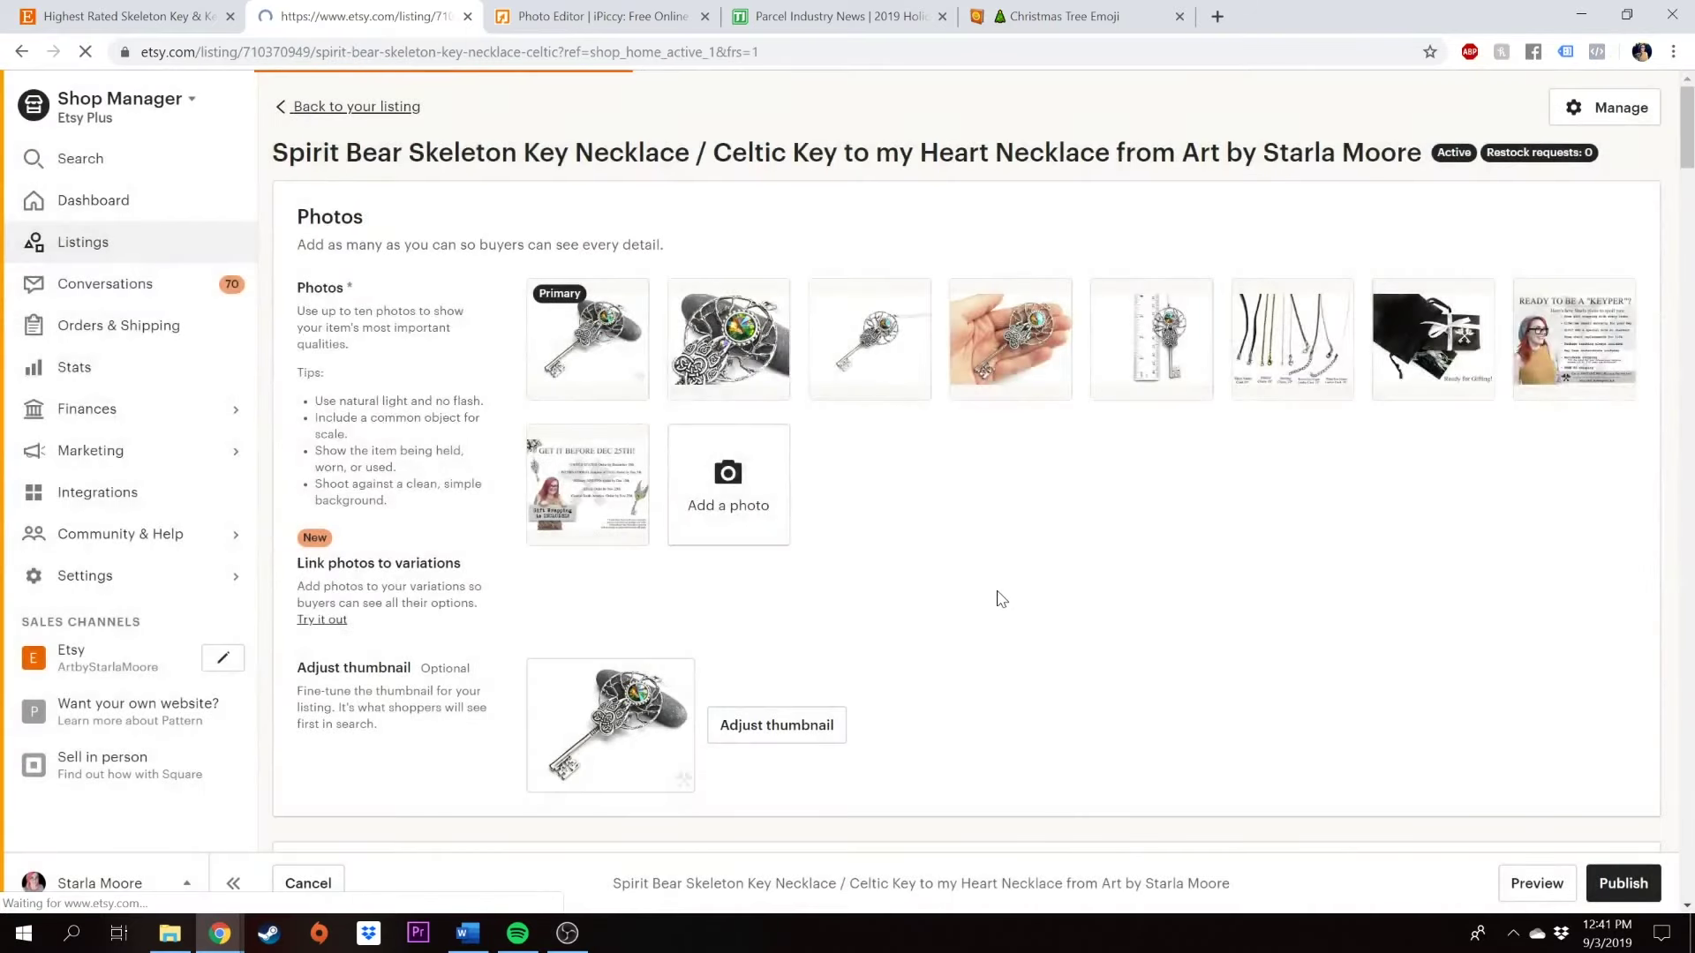
- Show the GET IT BEFORE DEC 25TH photo on the live Spirit Bear Skeleton Key Necklace listing
scroll(991, 454, down, 2)
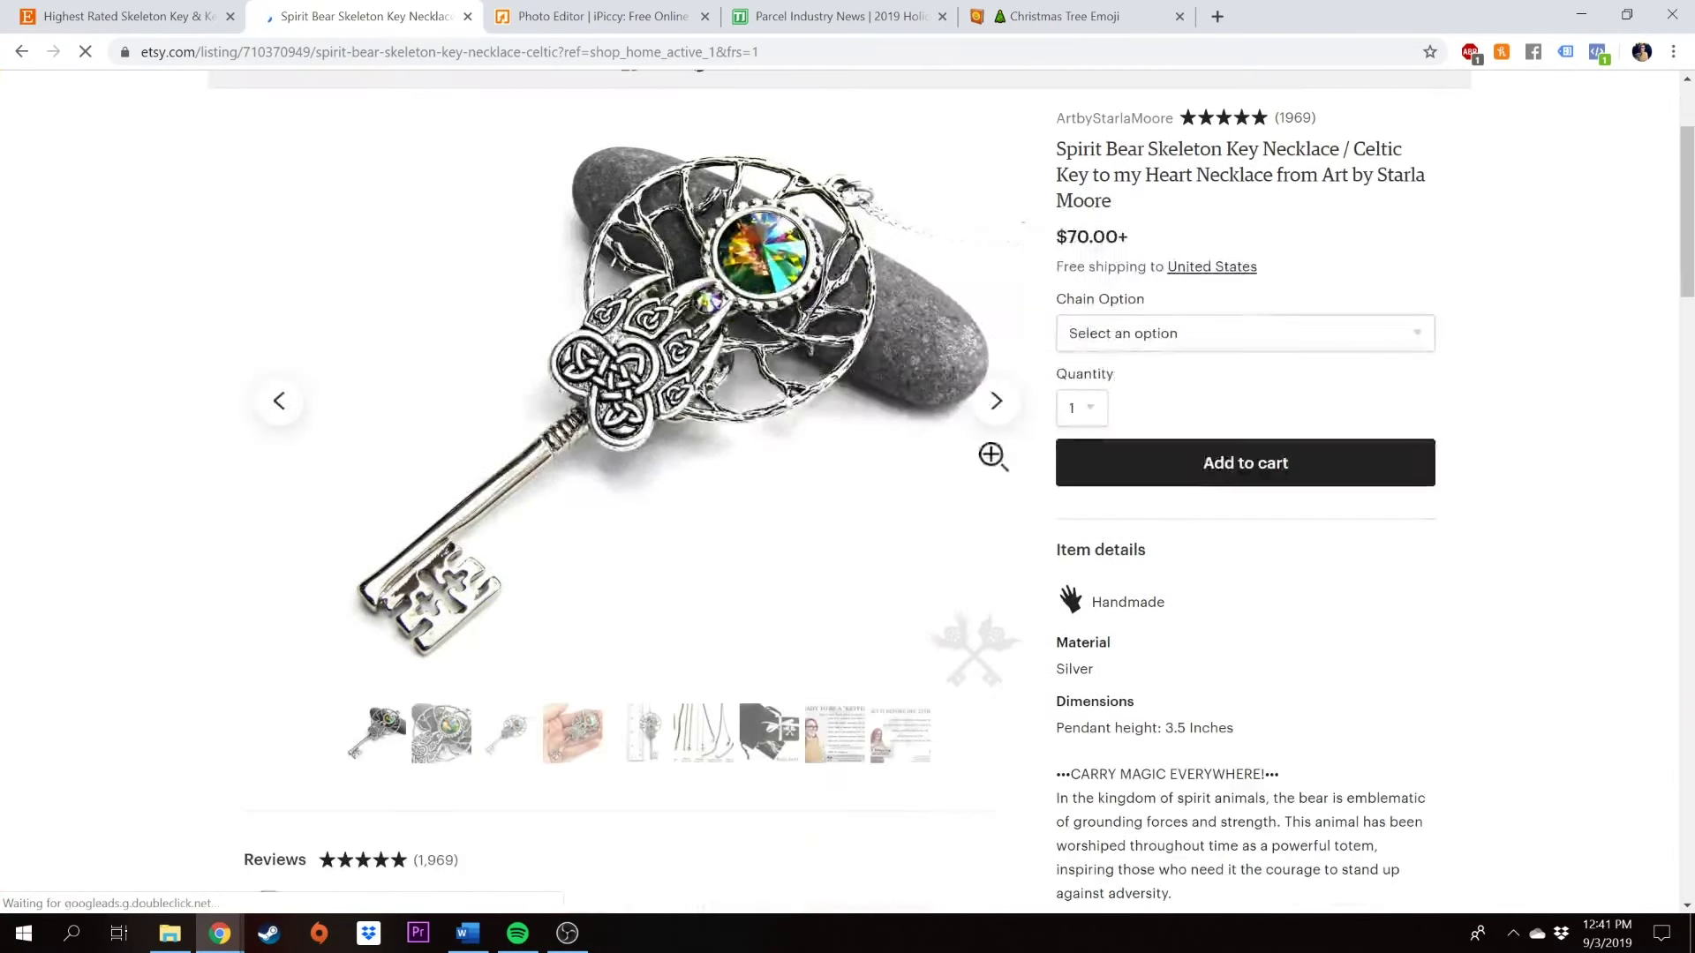
key(Left)
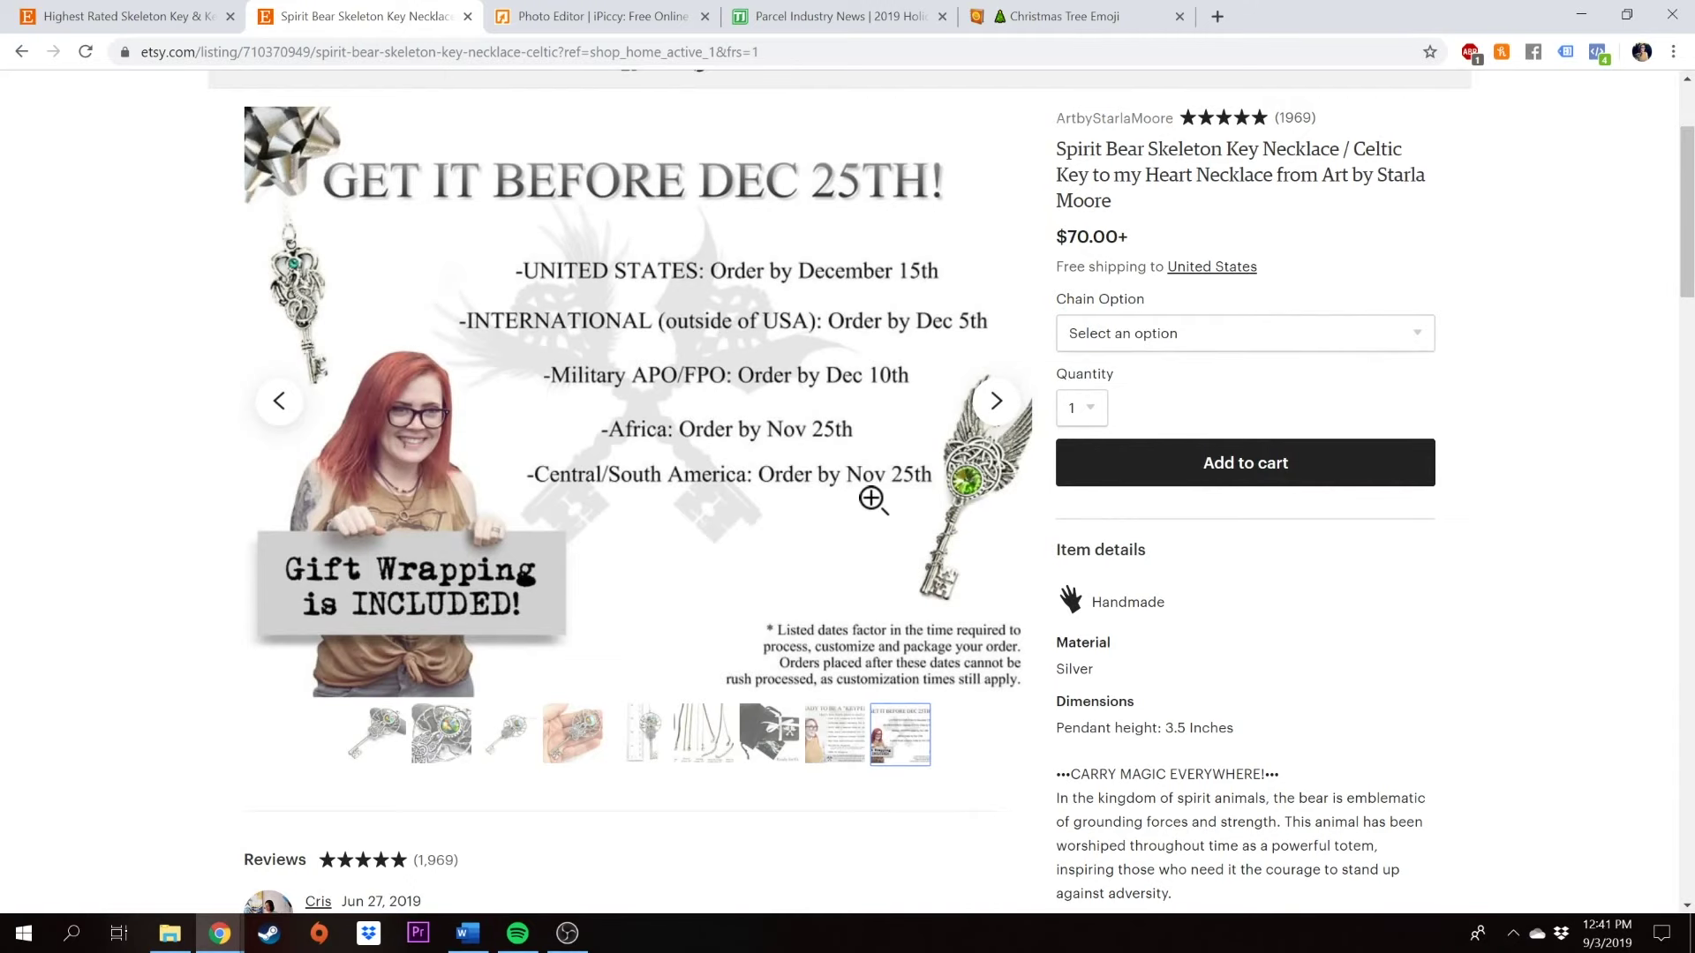
scroll(833, 556, down, 5)
scroll(1332, 636, up, 2)
scroll(1332, 635, down, 2)
scroll(1136, 197, down, 2)
scroll(1112, 371, up, 1)
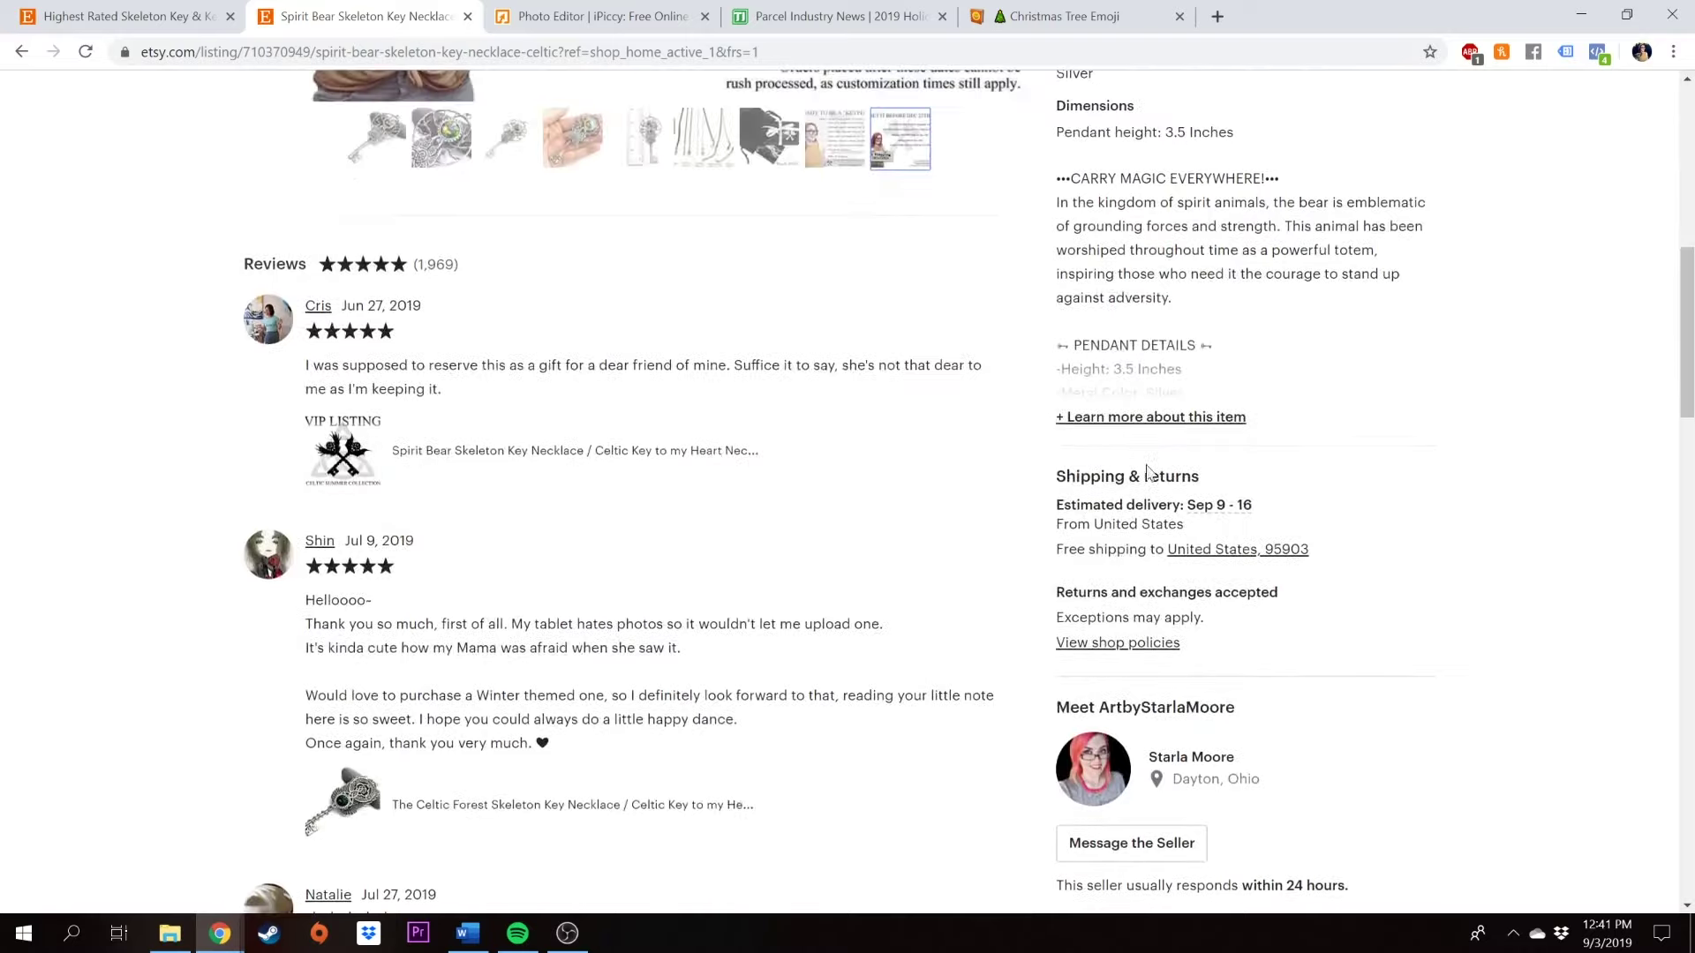
- Expand the full item description and review its holiday shipping deadlines text
click(1104, 415)
scroll(1303, 454, down, 1)
scroll(1303, 454, down, 12)
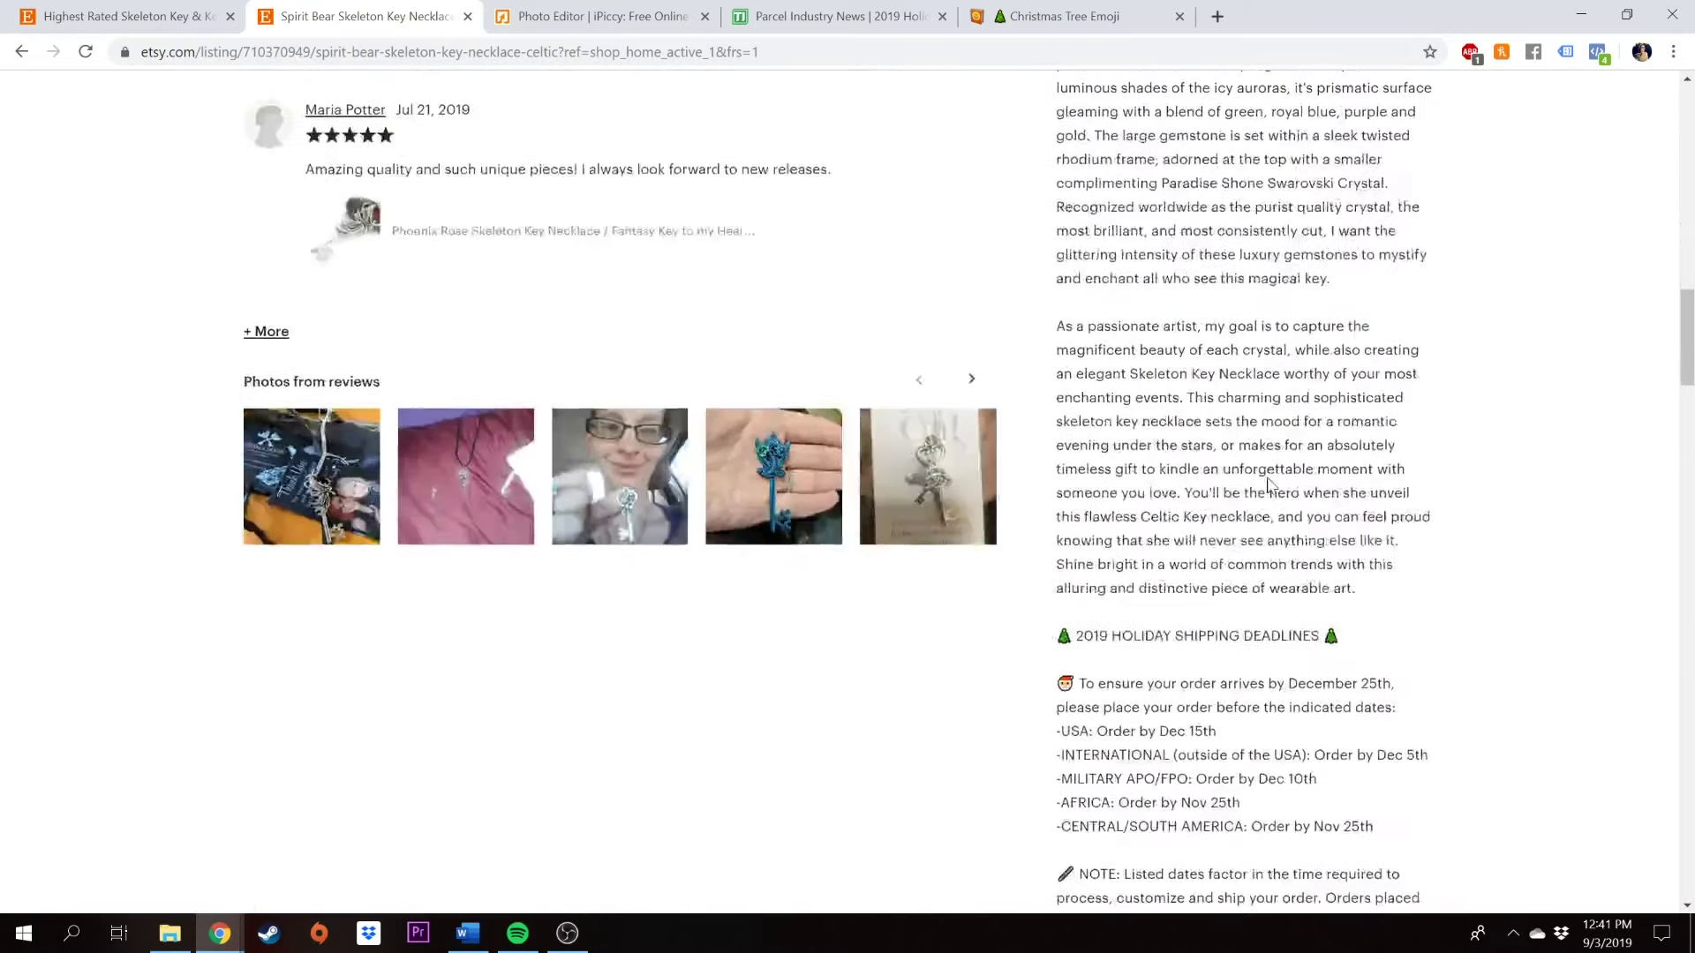
drag(1050, 348, 1333, 719)
click(1333, 719)
scroll(80, 131, up, 20)
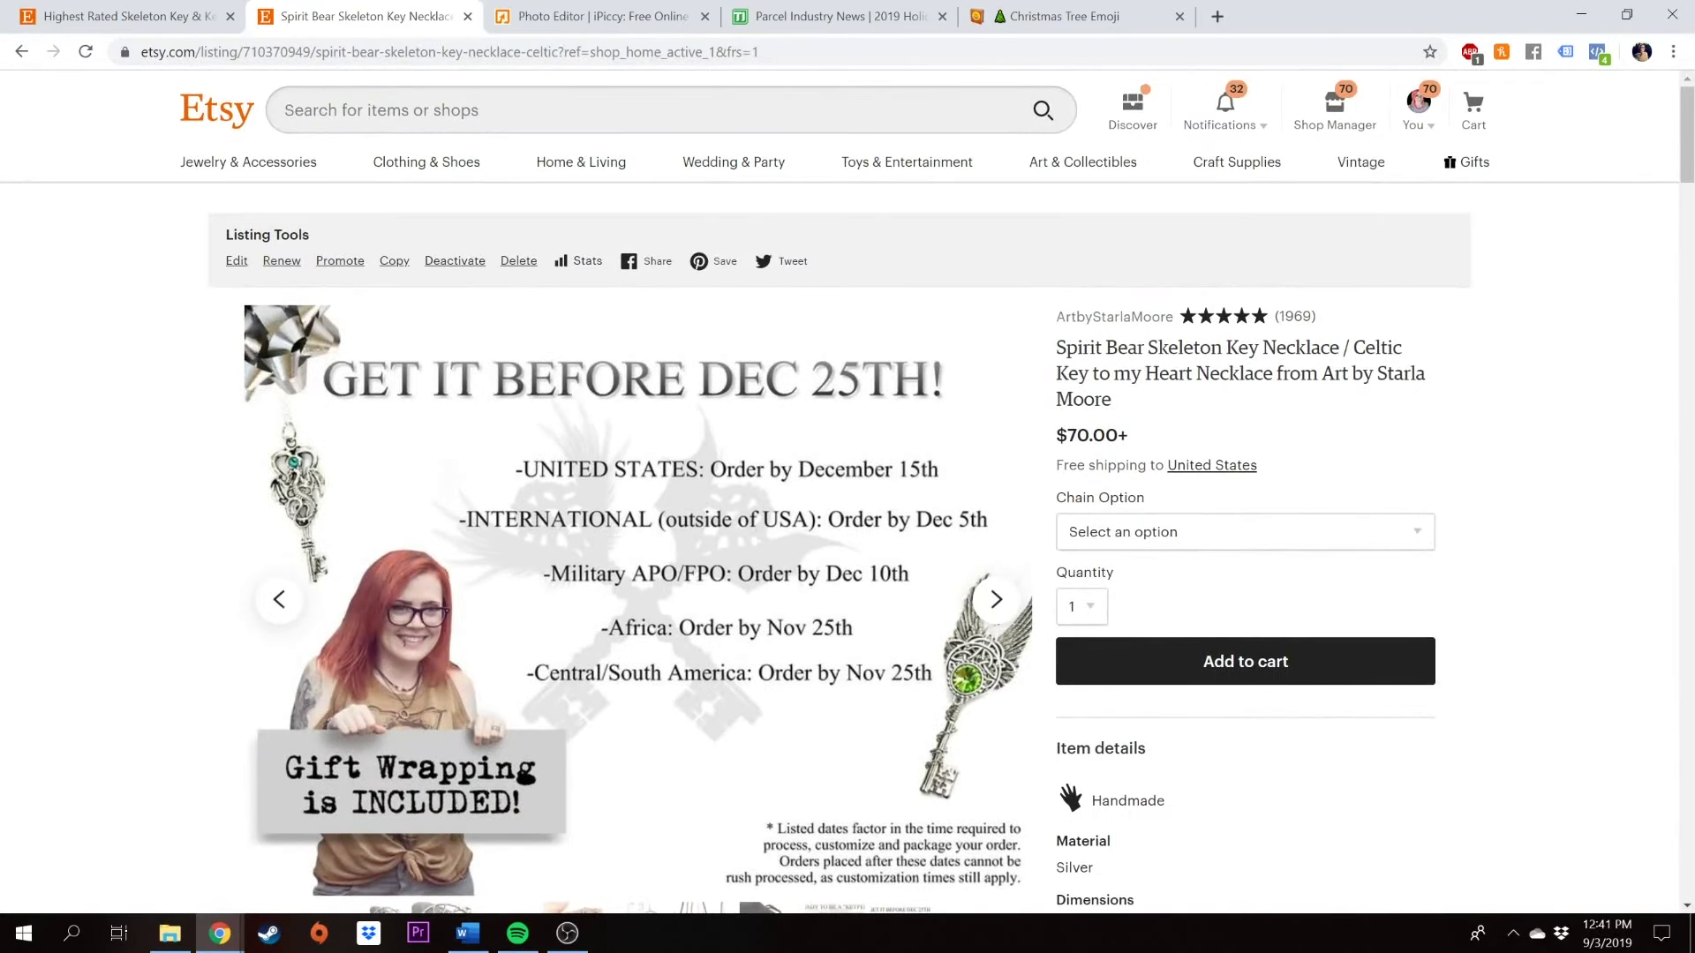
scroll(792, 444, down, 1)
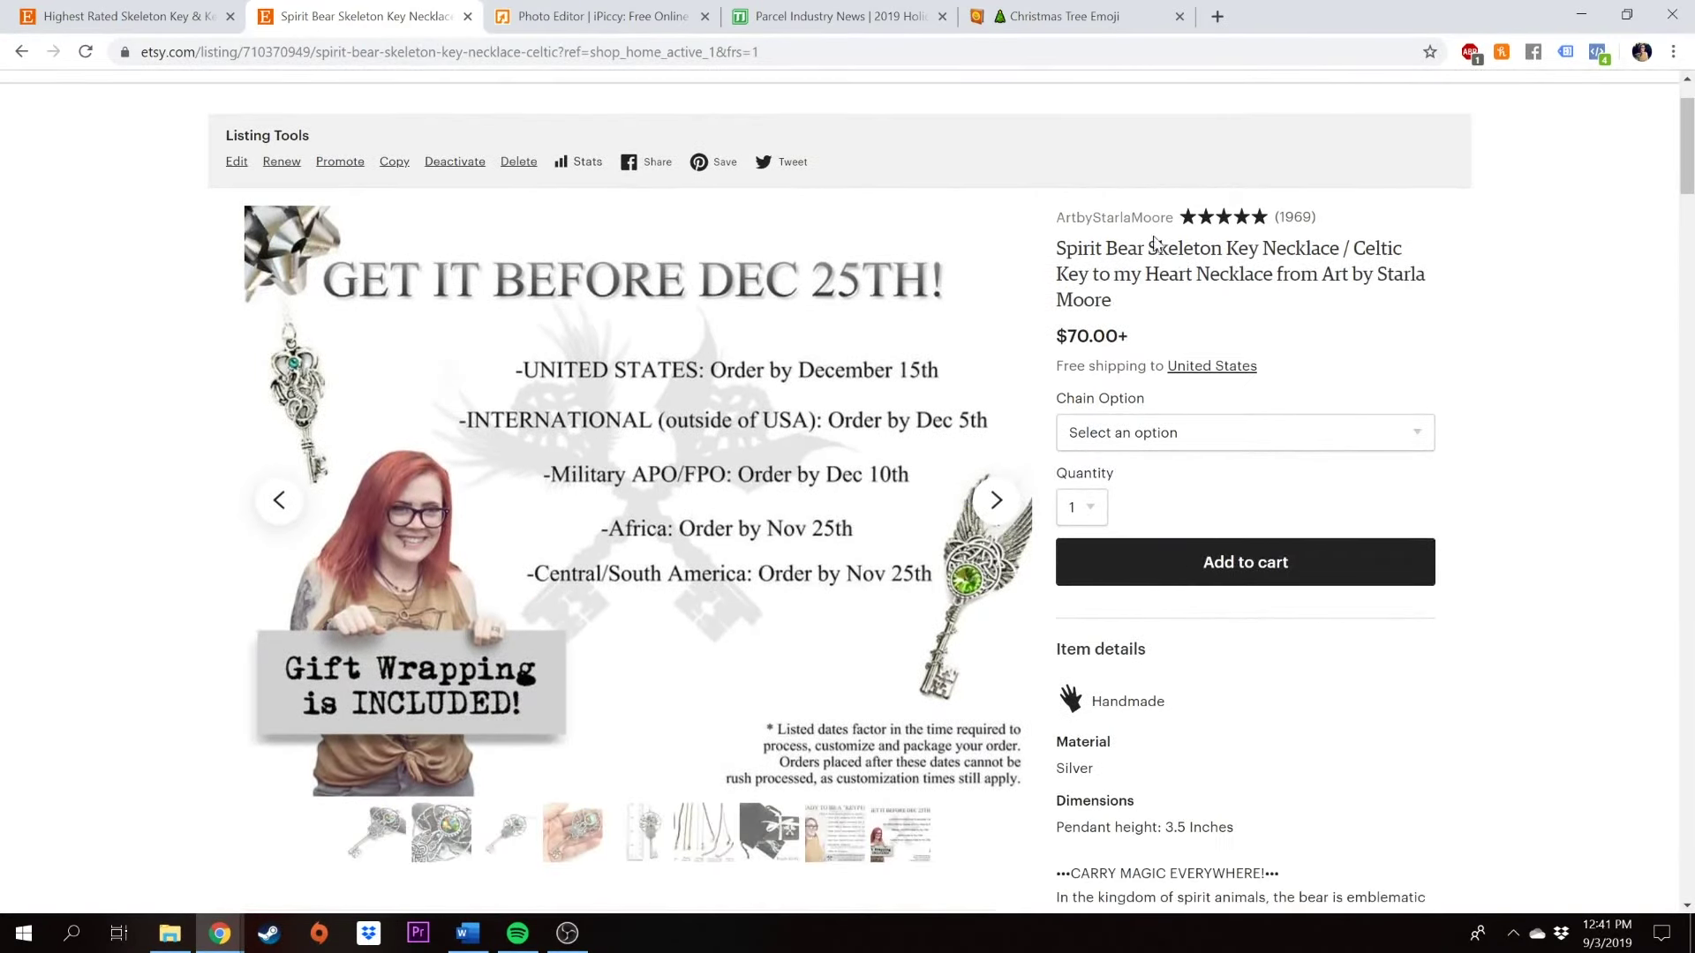
- Go from the listing's shop name link to the shop home page and browse its banner and featured items
click(1139, 219)
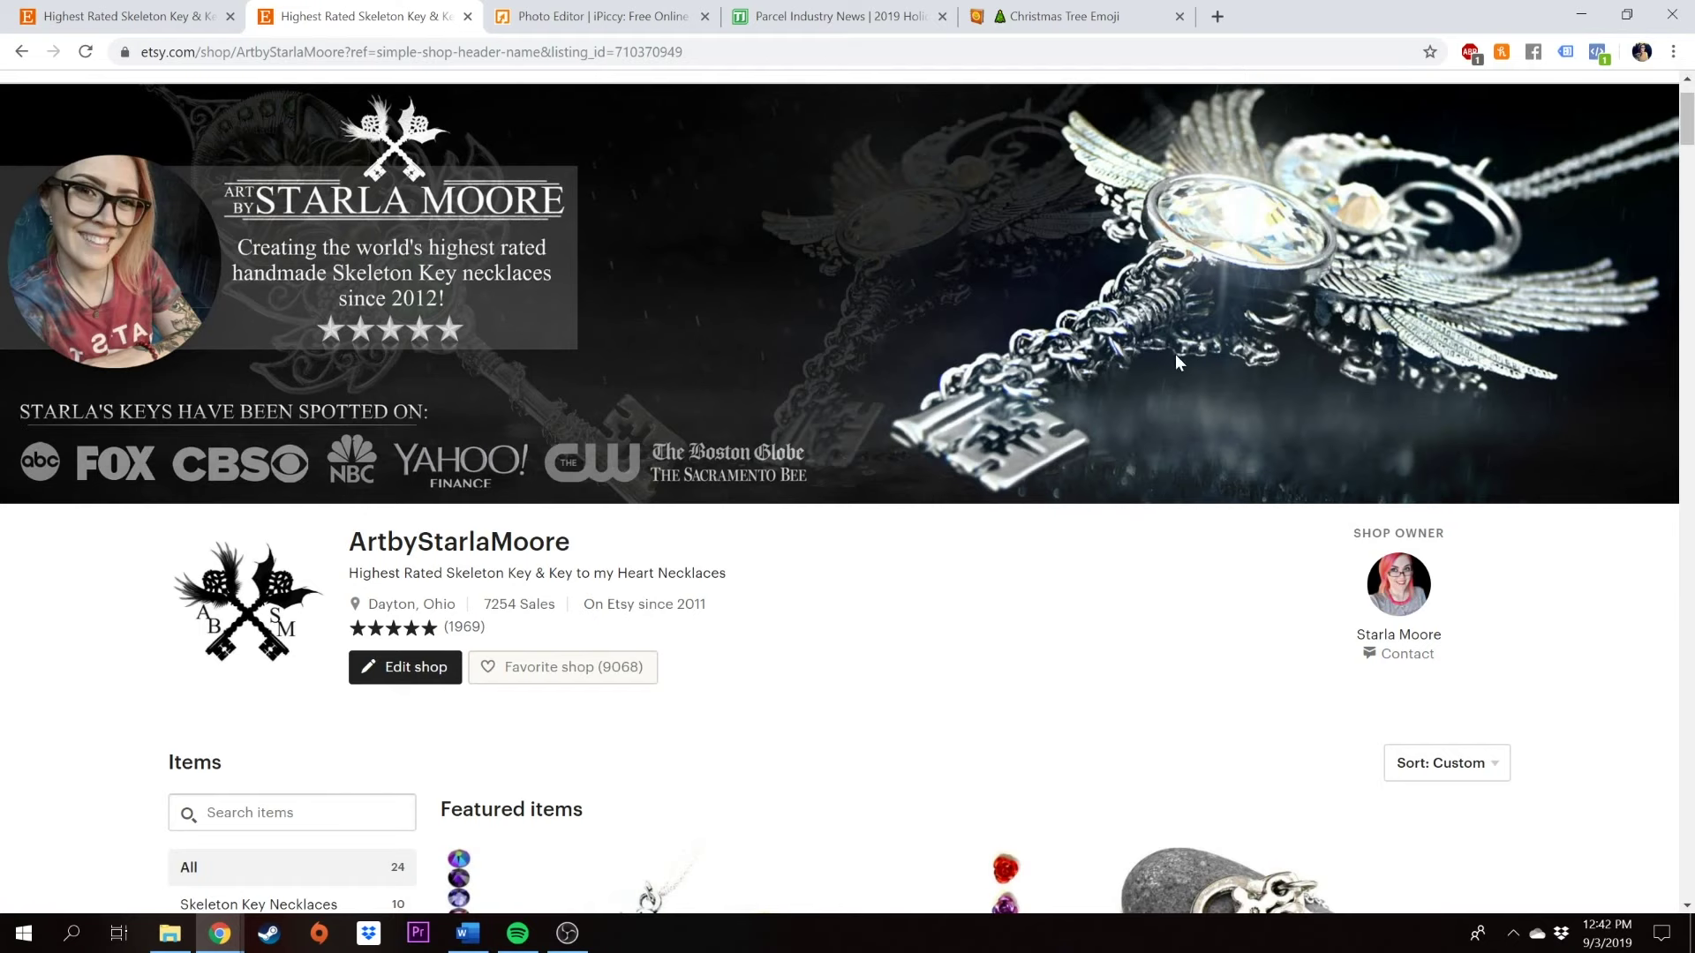
scroll(690, 642, down, 1)
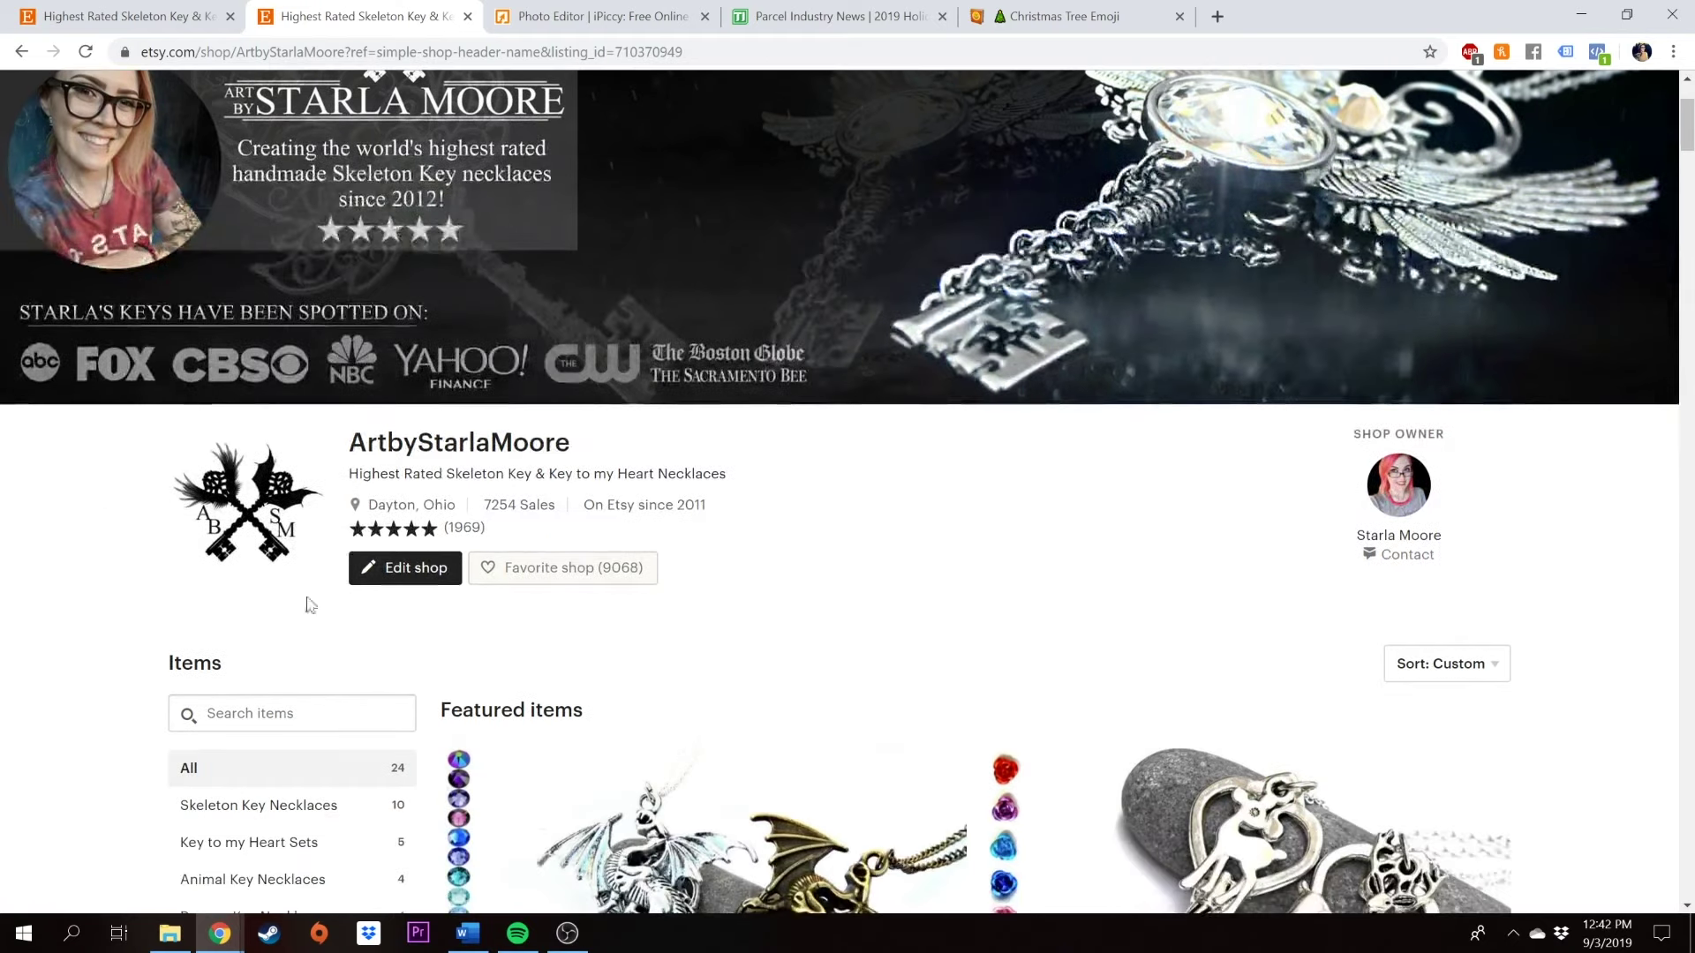
scroll(801, 450, down, 8)
scroll(558, 652, down, 7)
scroll(558, 651, down, 5)
scroll(529, 662, up, 10)
scroll(522, 668, up, 7)
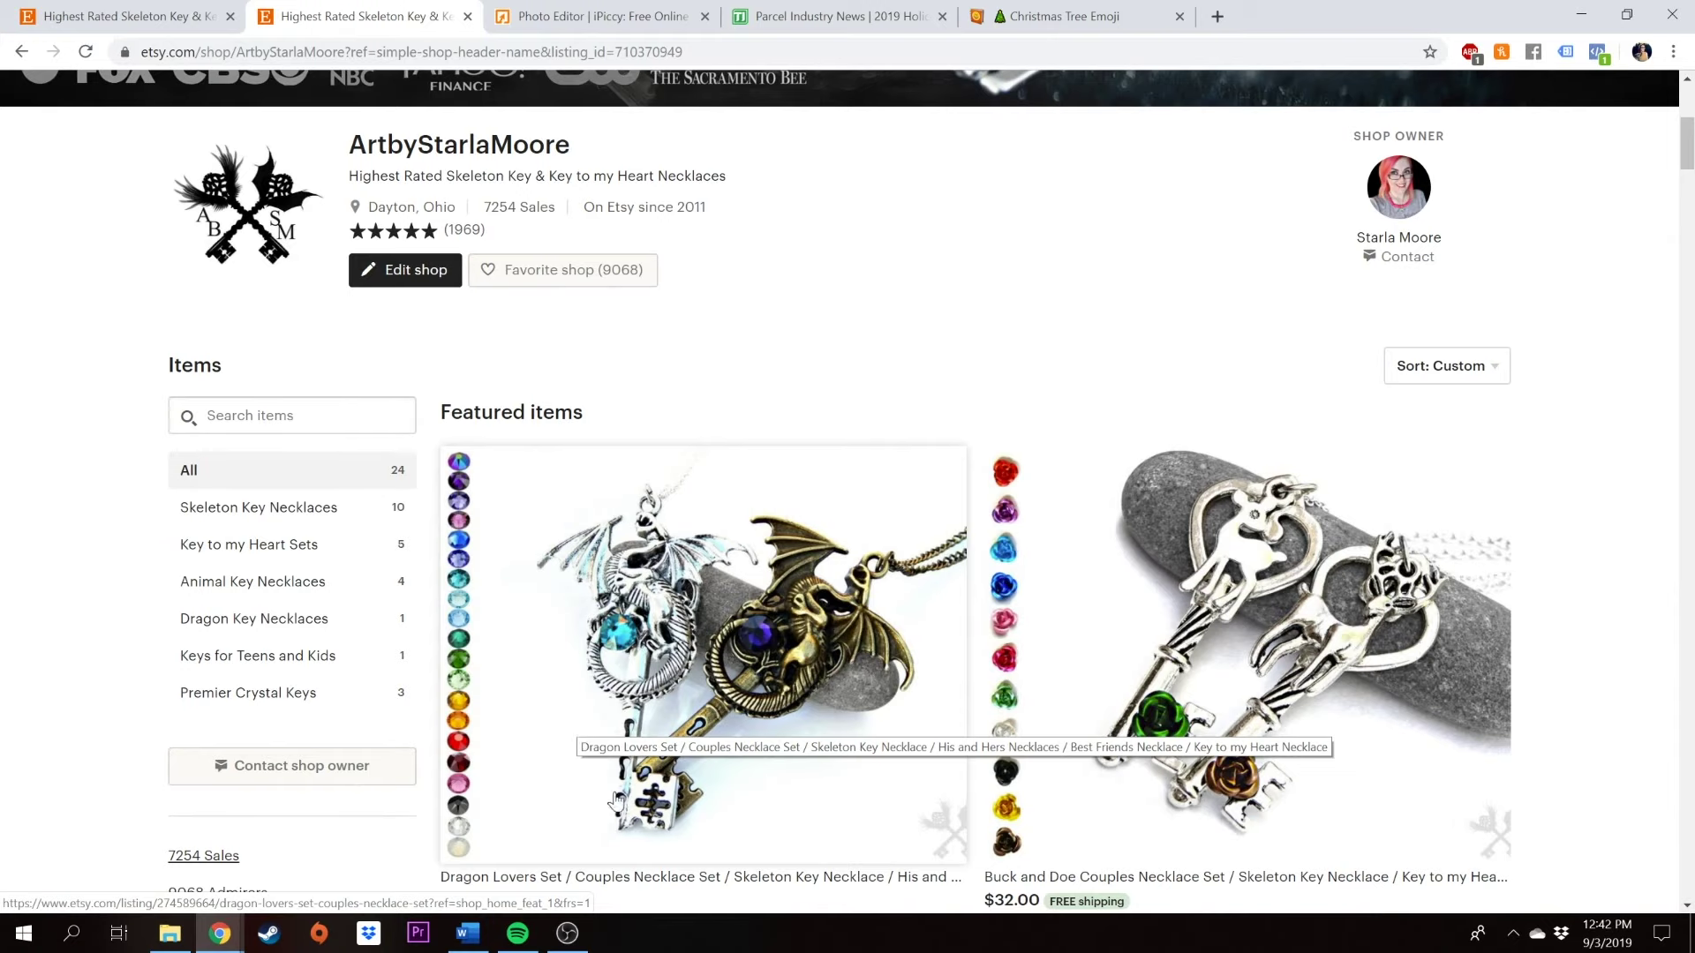
scroll(647, 675, up, 2)
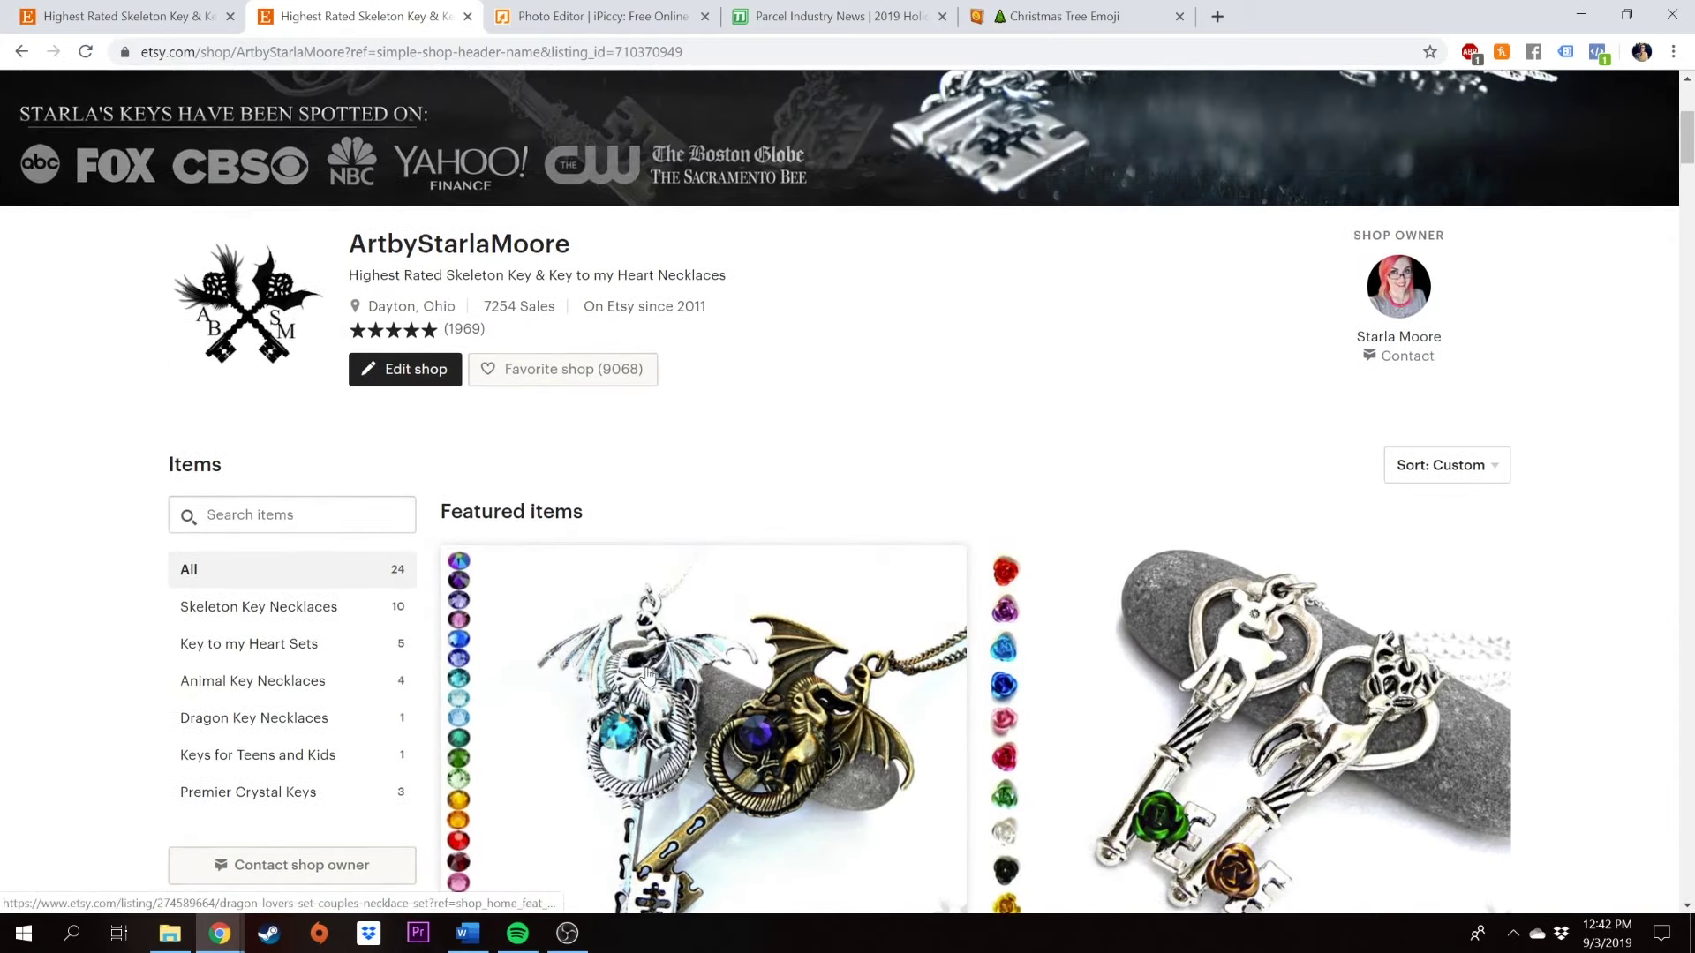
scroll(647, 675, up, 2)
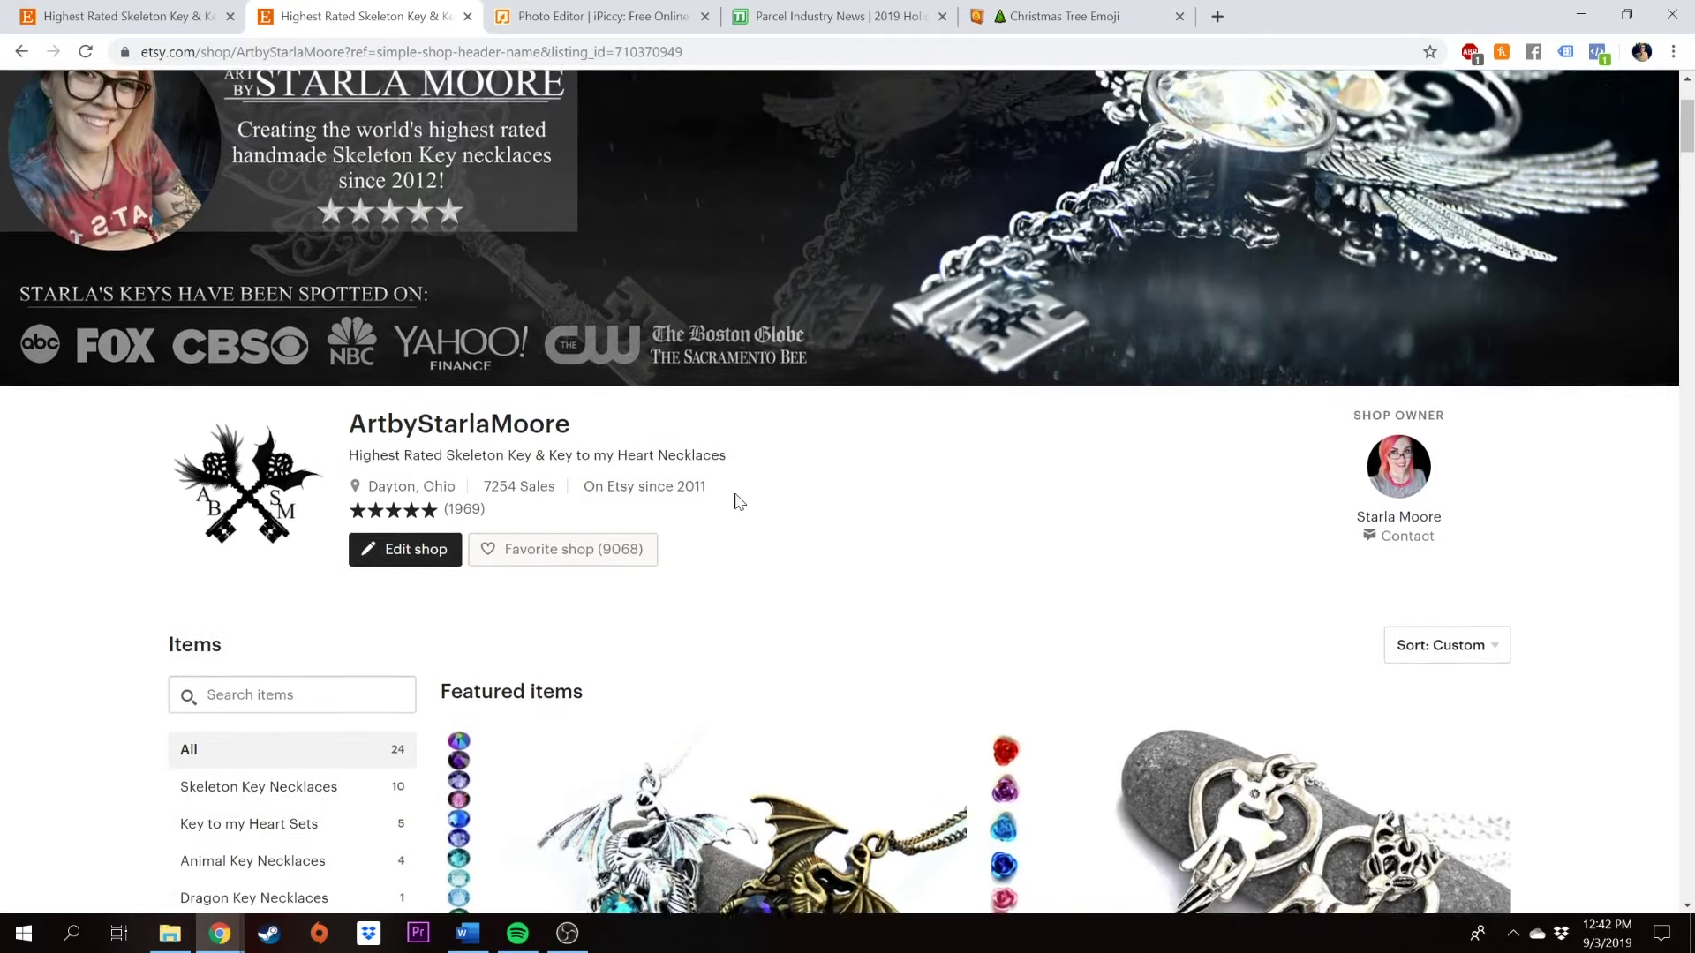
scroll(739, 501, up, 1)
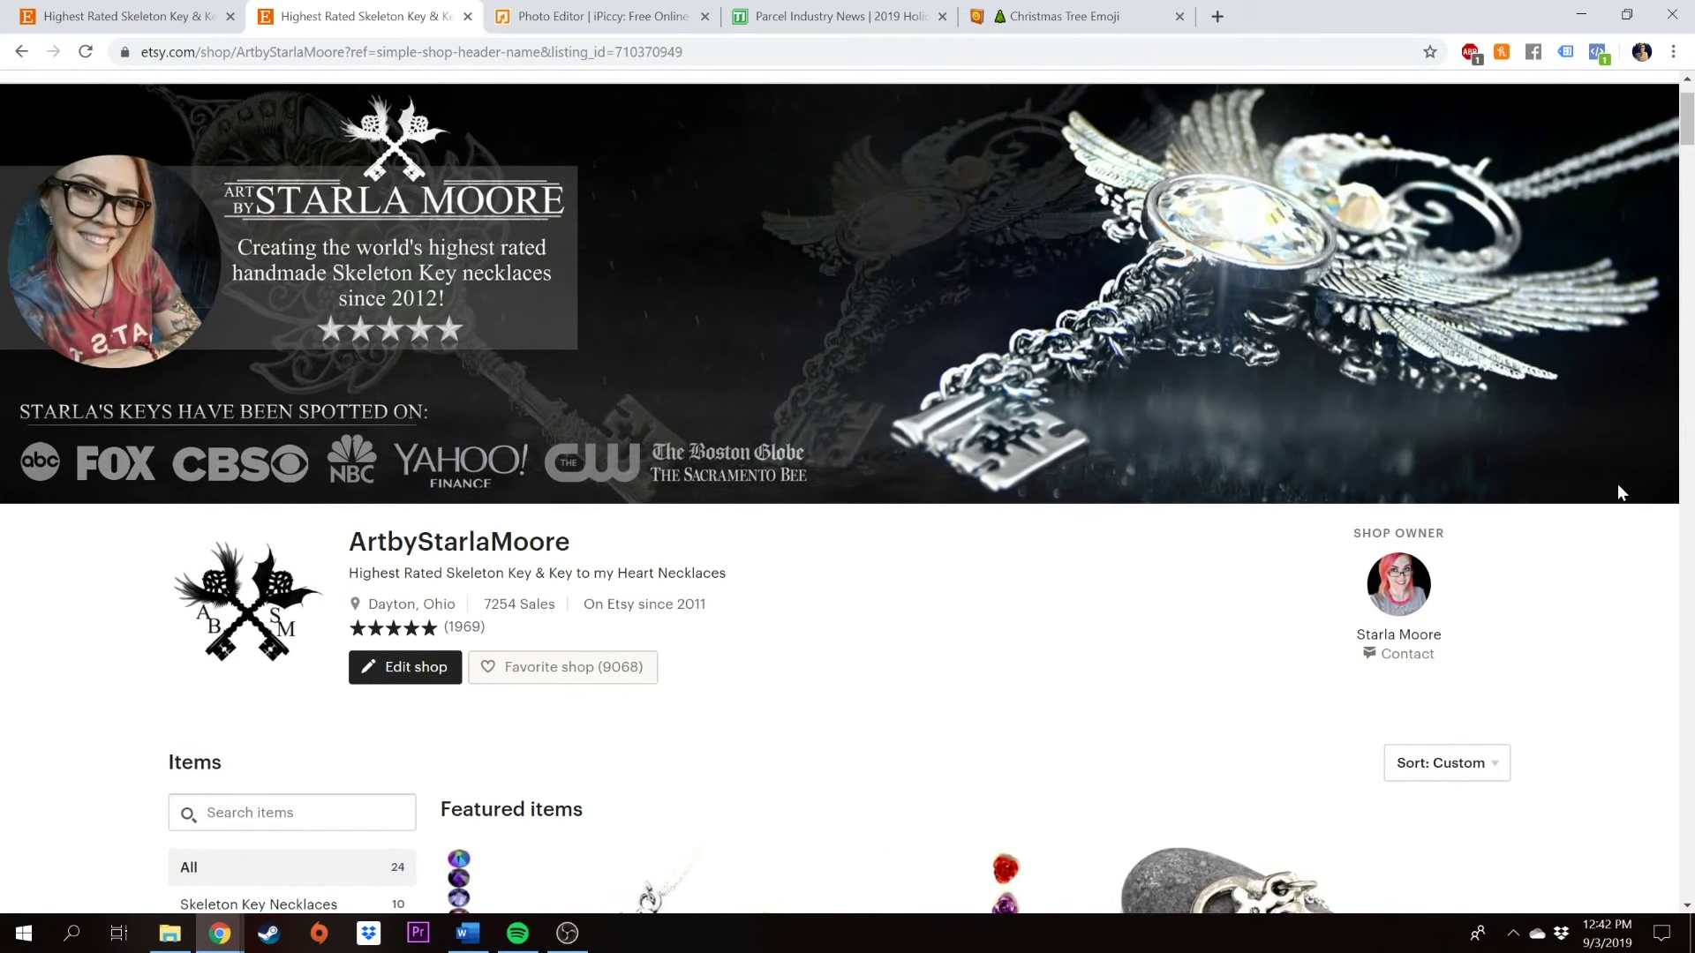